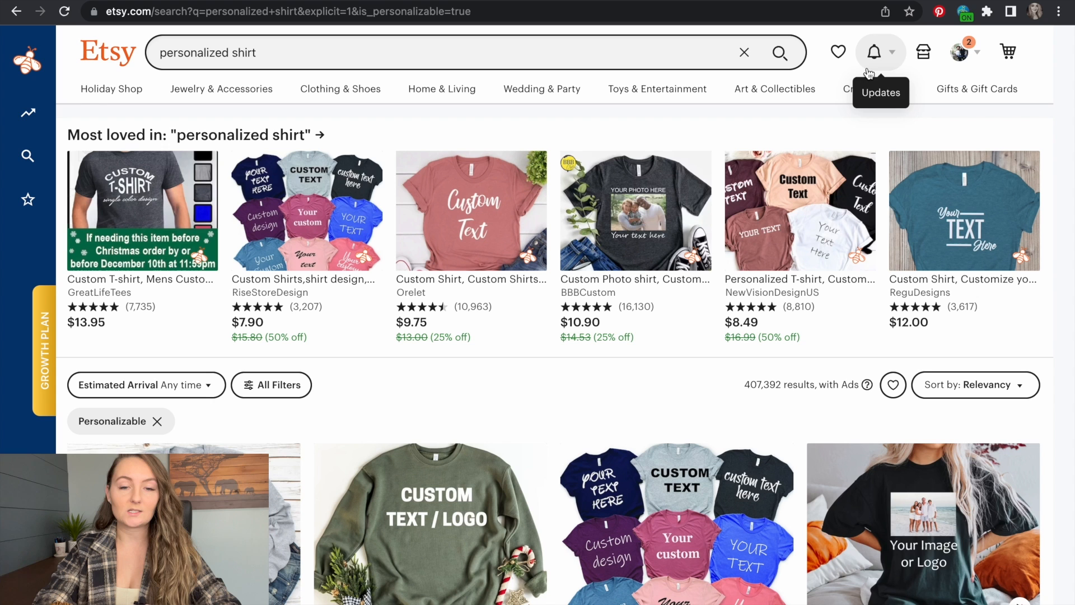
# - Filter the personalized shirt search results to show only bestsellers
pyautogui.scroll(-1, 343, 378)
pyautogui.scroll(-1, 341, 371)
pyautogui.click(267, 314)
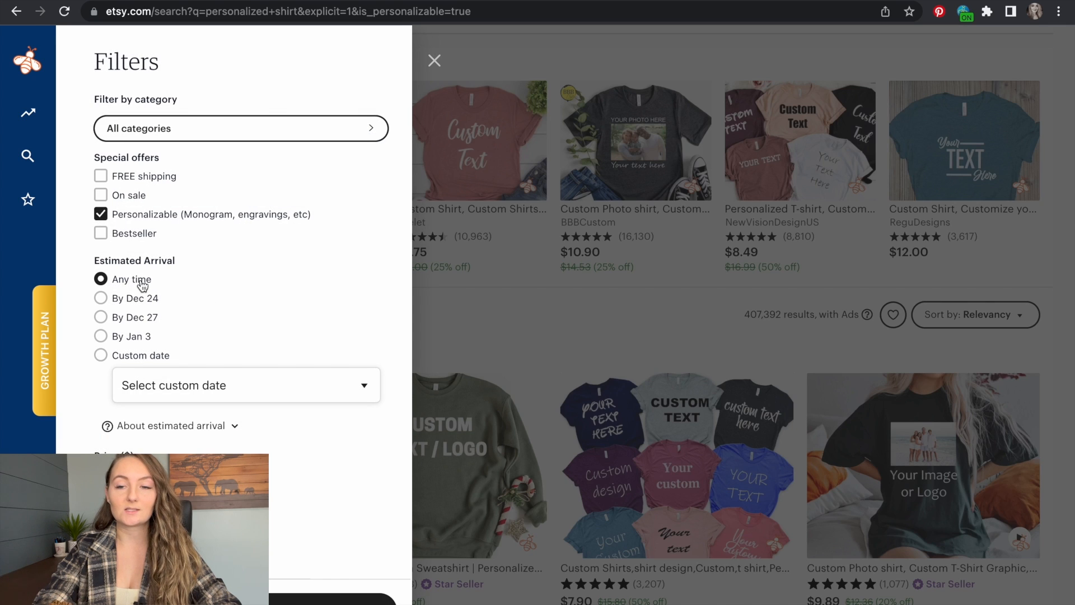
pyautogui.click(102, 234)
pyautogui.click(336, 597)
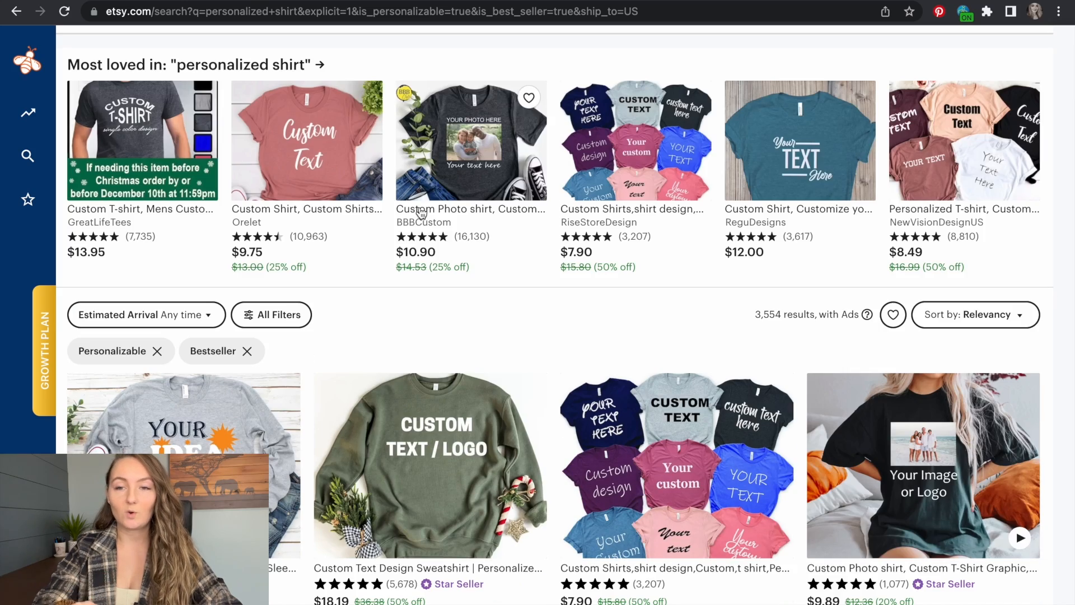
# - Run EverBee Product Analytics on the bestselling personalized shirt listings and sort them by estimated total sales in descending order
pyautogui.scroll(-10, 421, 213)
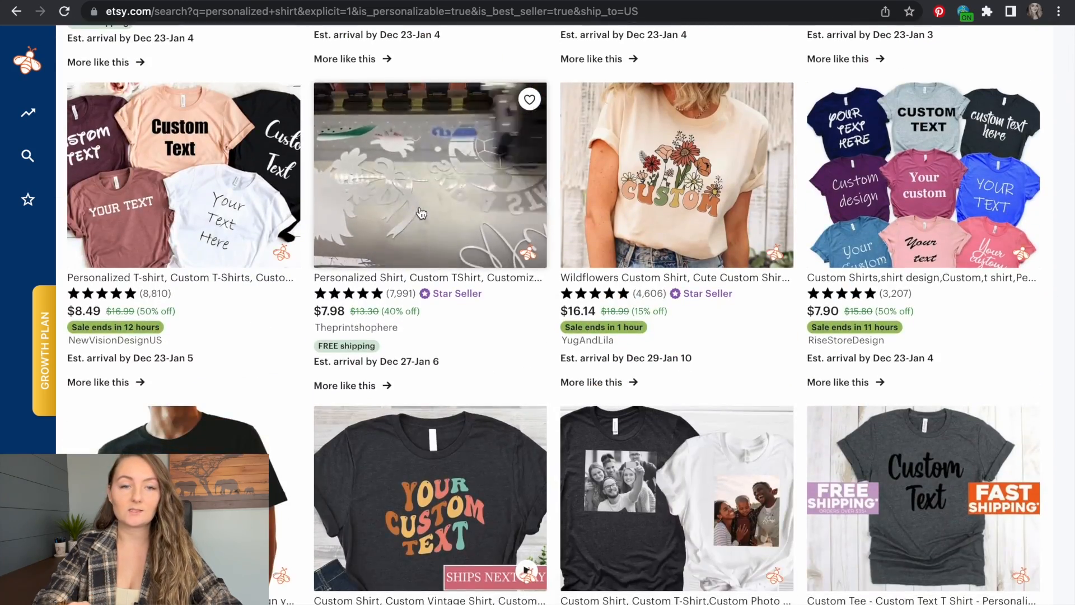
pyautogui.scroll(-5, 421, 213)
pyautogui.scroll(15, 418, 206)
pyautogui.moveTo(117, 129)
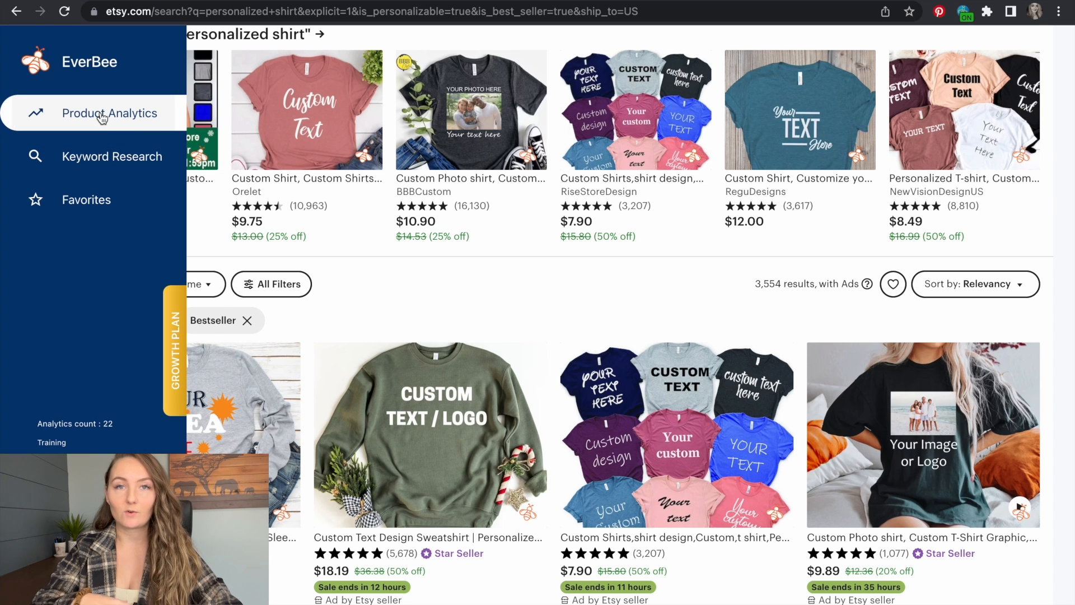
pyautogui.click(101, 117)
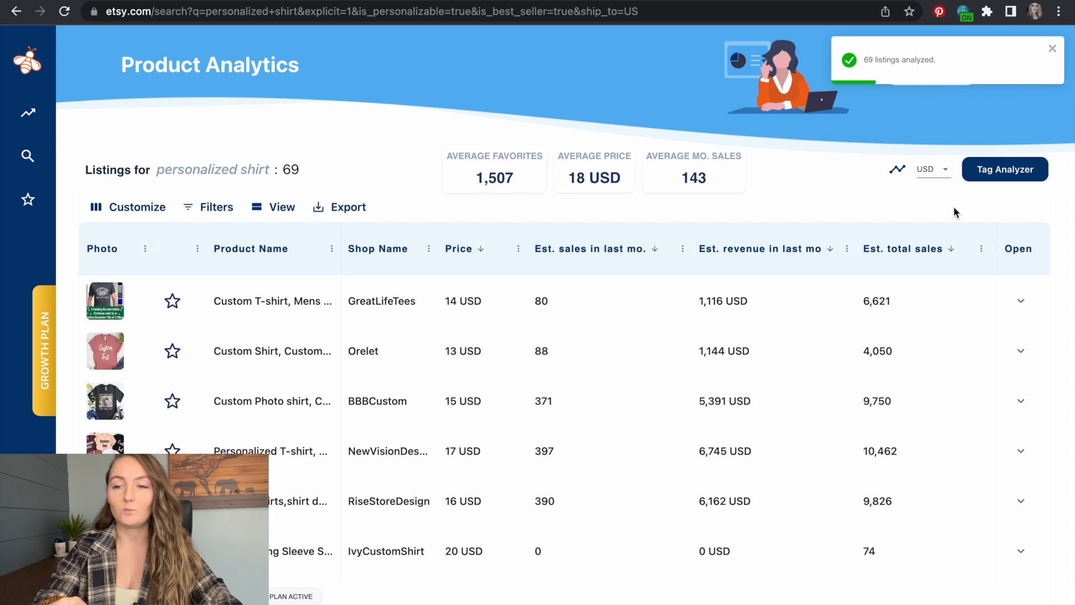
pyautogui.click(952, 250)
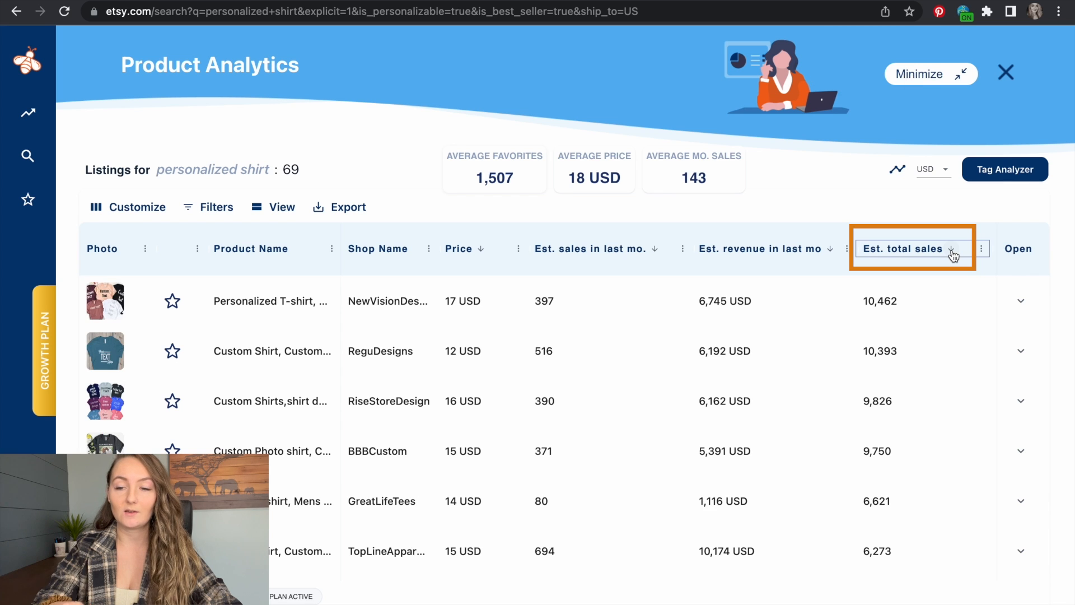
# - Look over the sorted listings and check the listing age and tags of the top NewVisionDesignUS shirt
pyautogui.scroll(-10, 895, 319)
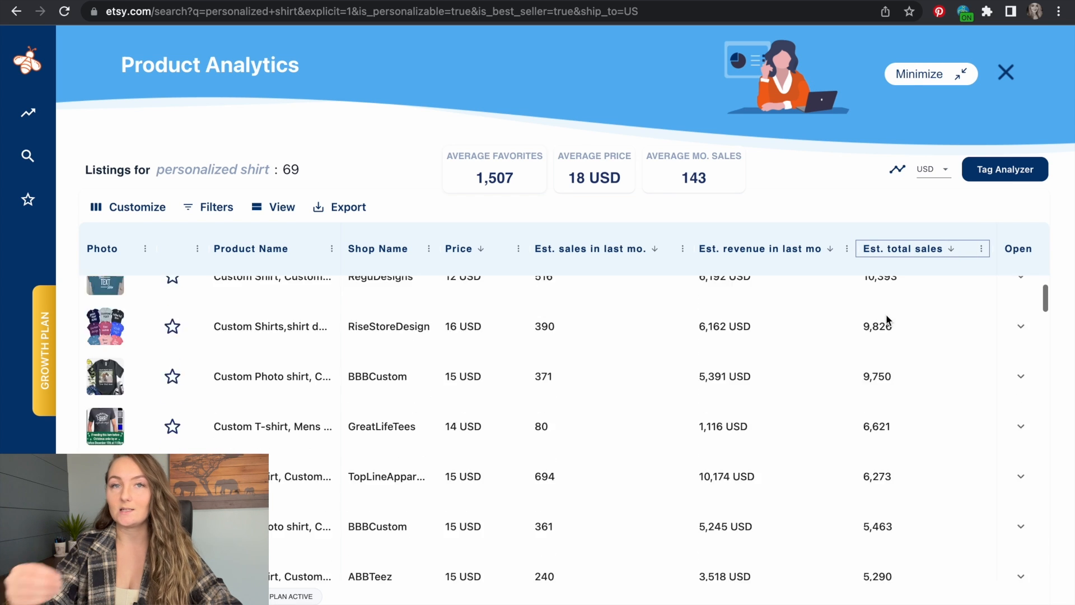
pyautogui.scroll(10, 886, 316)
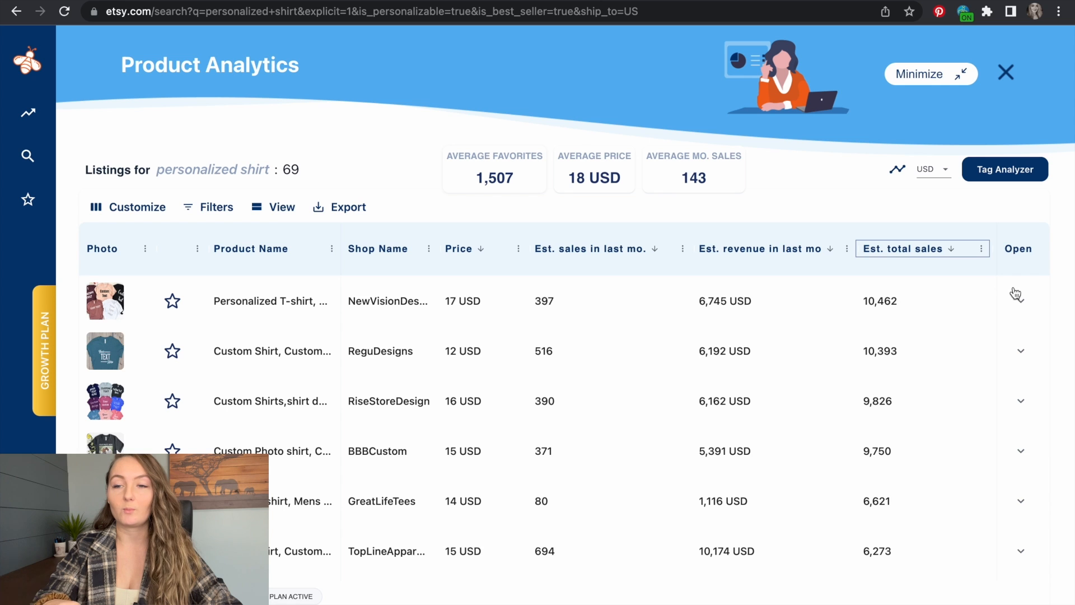
pyautogui.click(1016, 295)
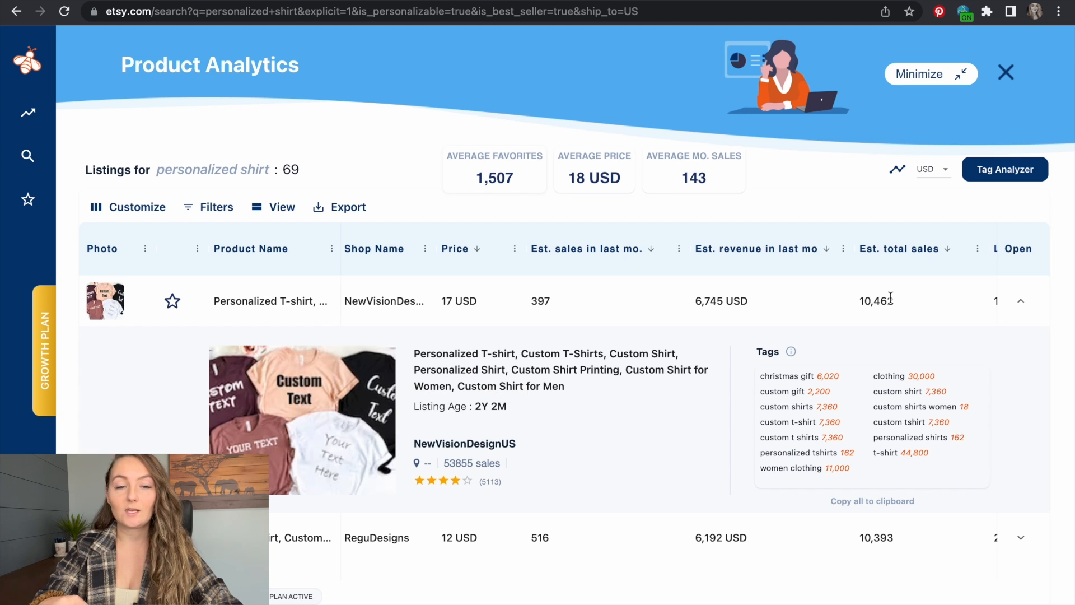
pyautogui.click(1022, 303)
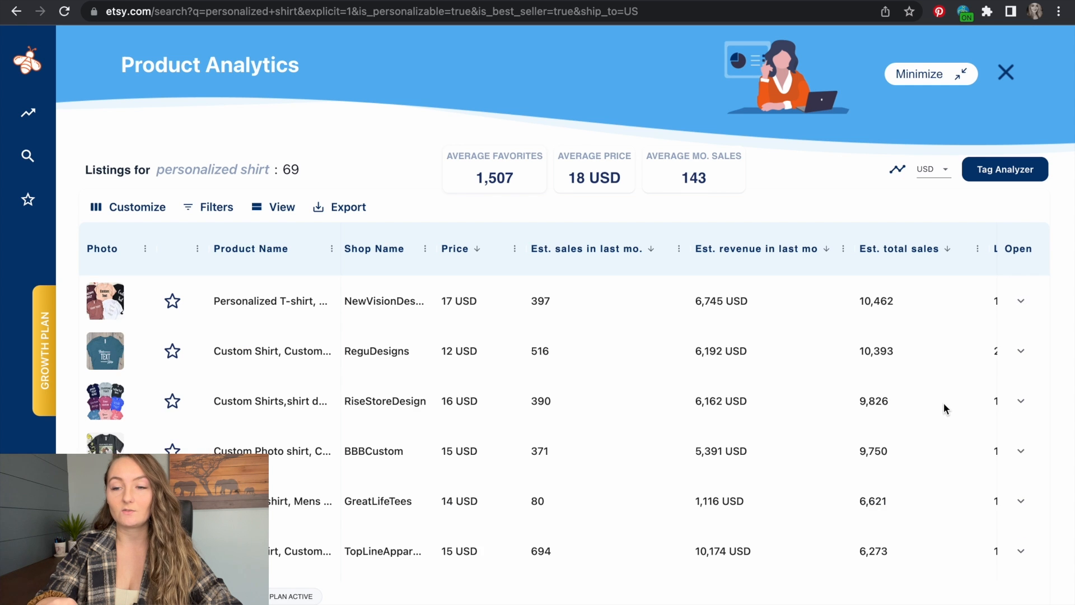
# - Check the listing age and tags of Orelet's Custom Shirt and Pecandesign's Custom Text Sweatshirt
pyautogui.scroll(-6, 943, 402)
pyautogui.click(1021, 383)
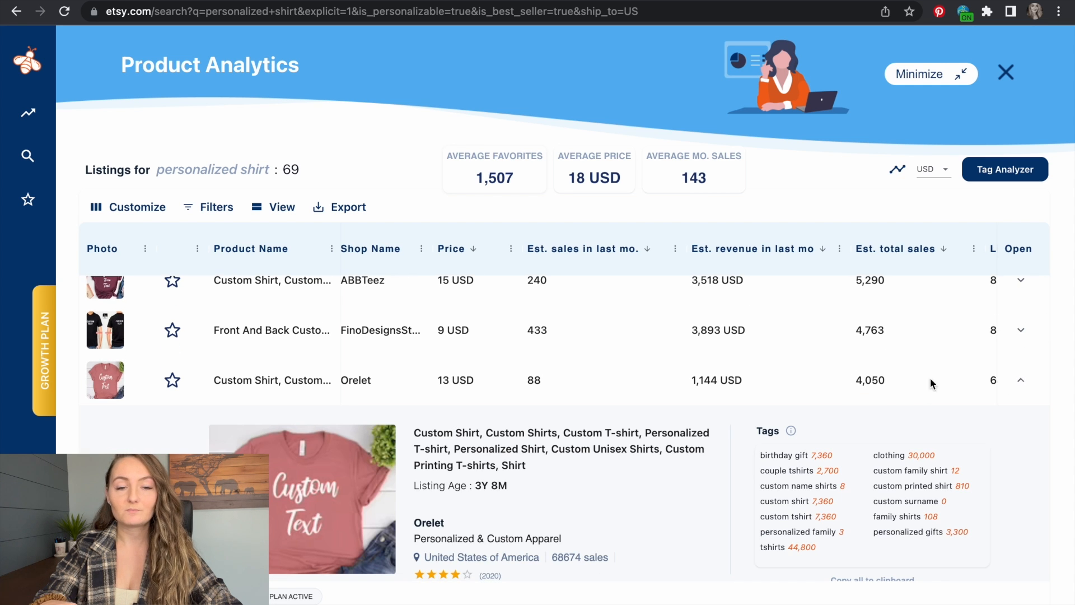
pyautogui.click(1023, 384)
pyautogui.scroll(-5, 888, 436)
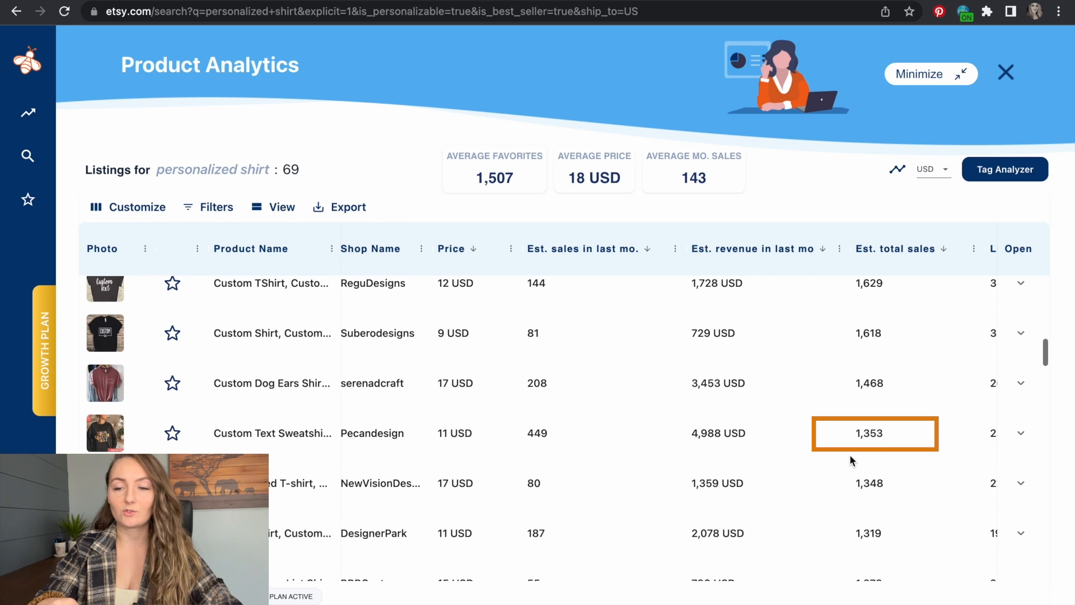
pyautogui.click(1021, 433)
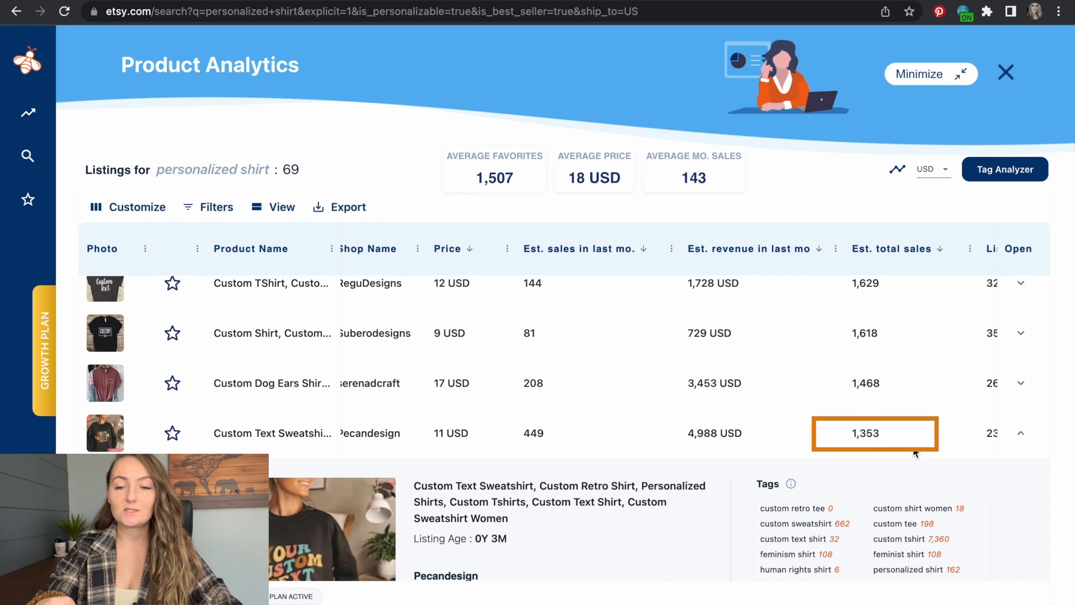
pyautogui.click(1027, 436)
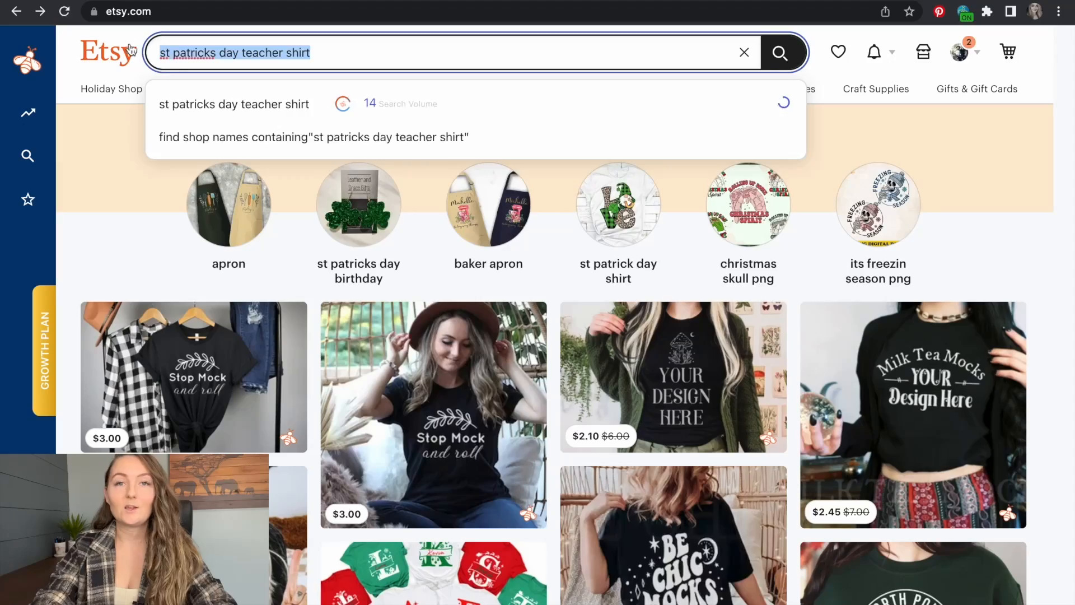
# - Search Etsy for "st patricks day teacher shirt"
pyautogui.press('BackSpace')
pyautogui.click(134, 134)
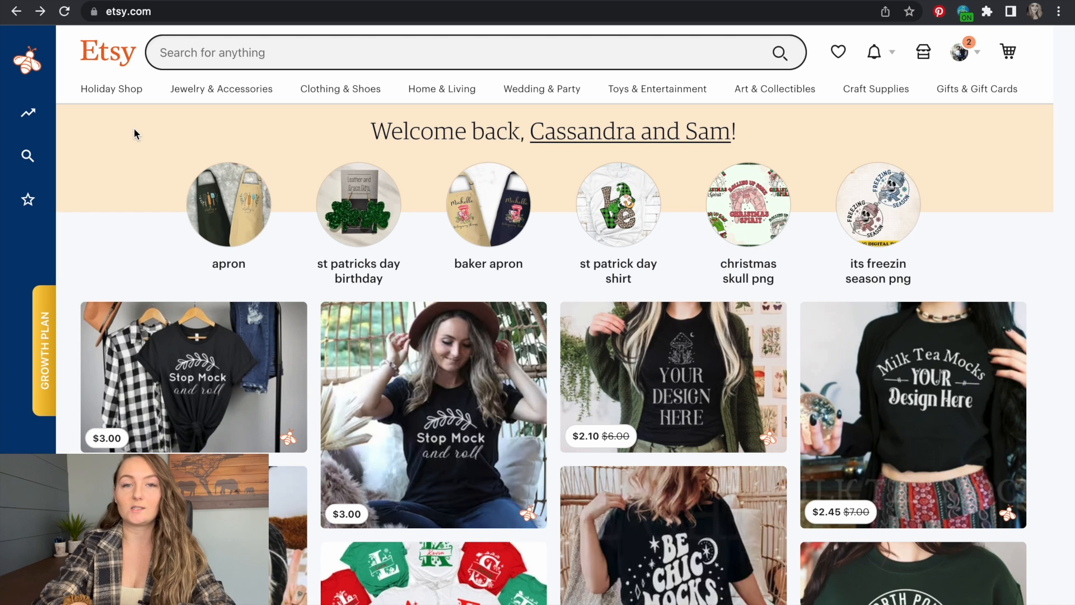
pyautogui.click(184, 56)
pyautogui.write('st patricks day teacher shirt')
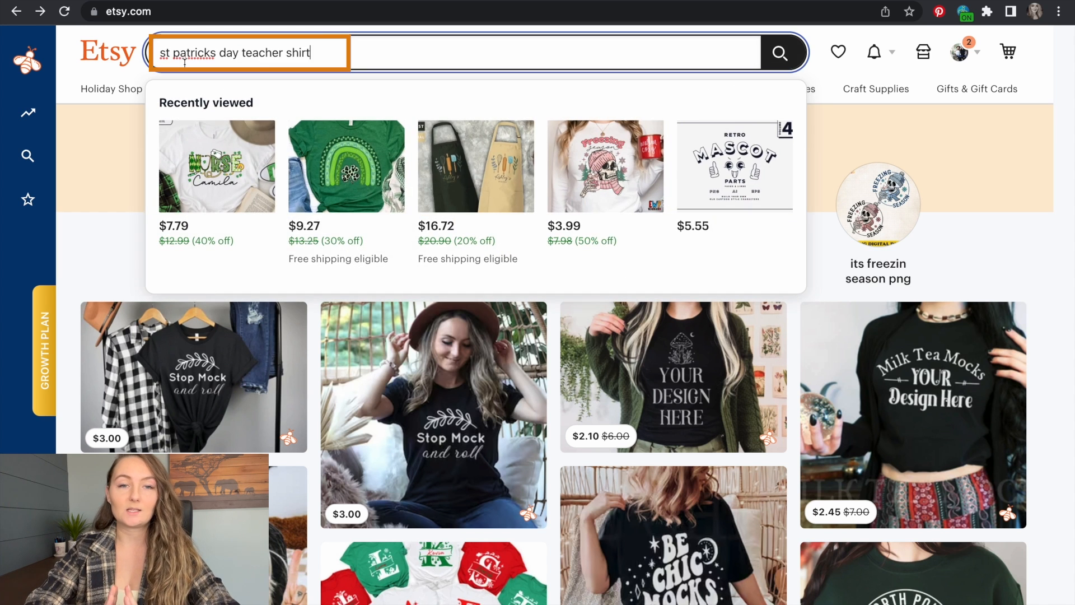
pyautogui.press('Return')
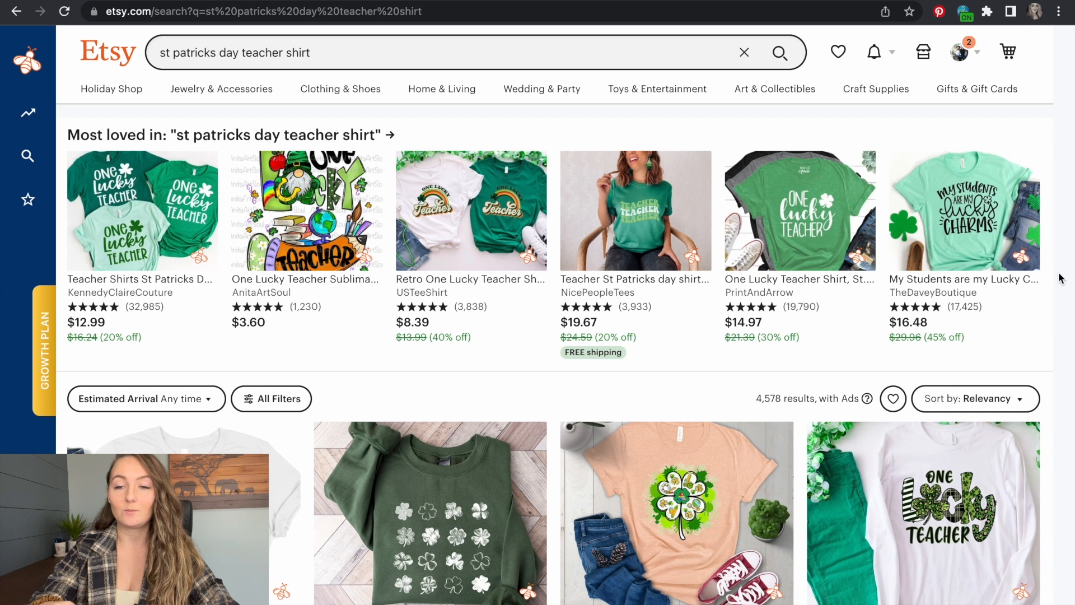
# - Run Product Analytics on the St. Patrick's Day teacher shirt listings and sort them by estimated total sales in descending order
pyautogui.scroll(-2, 1059, 278)
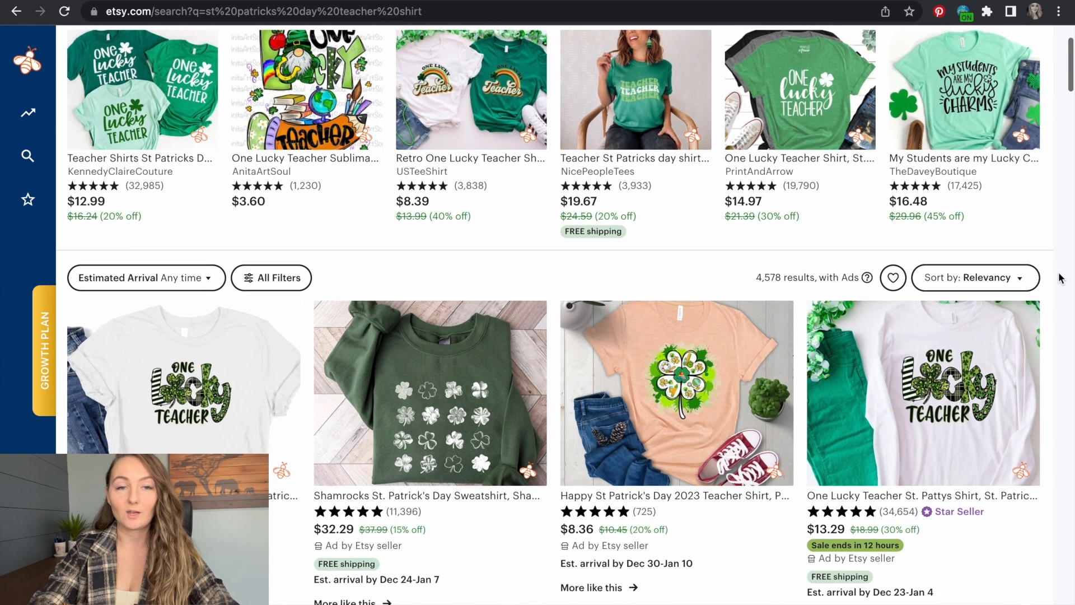
pyautogui.moveTo(28, 112)
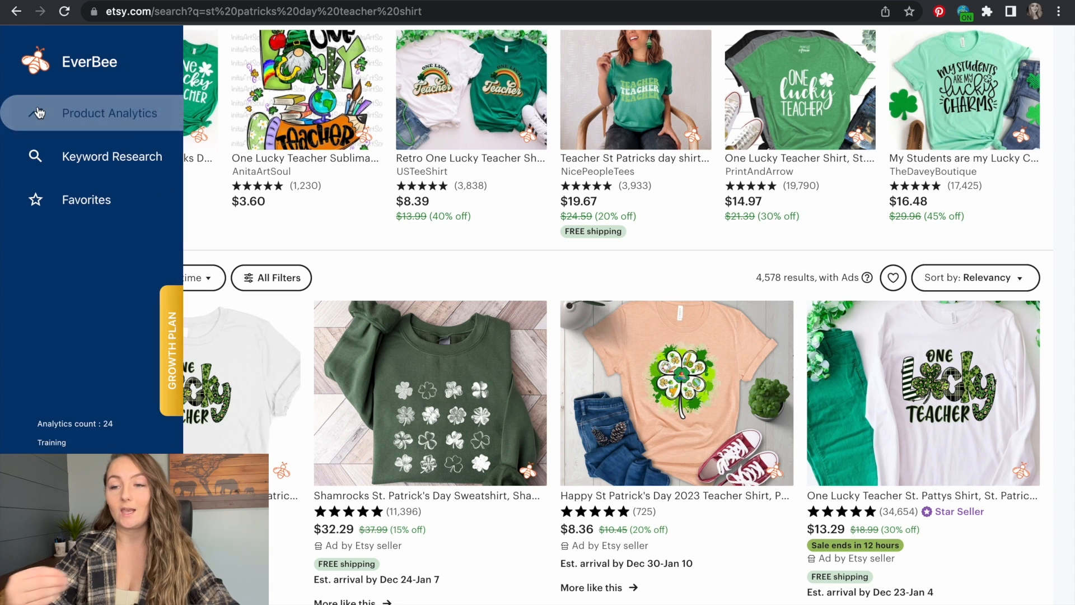
pyautogui.click(92, 116)
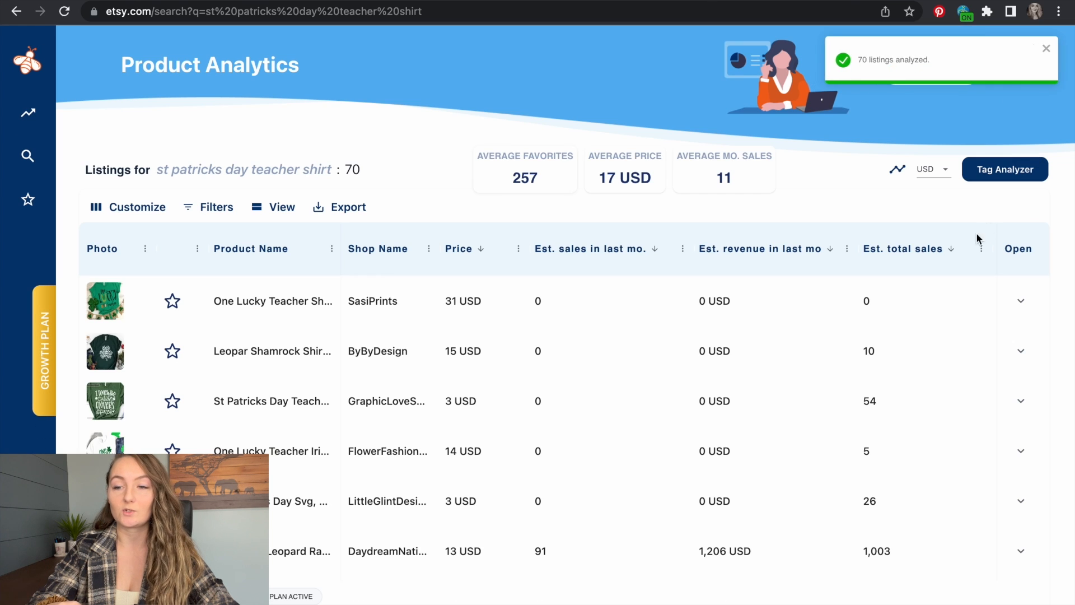
pyautogui.click(978, 239)
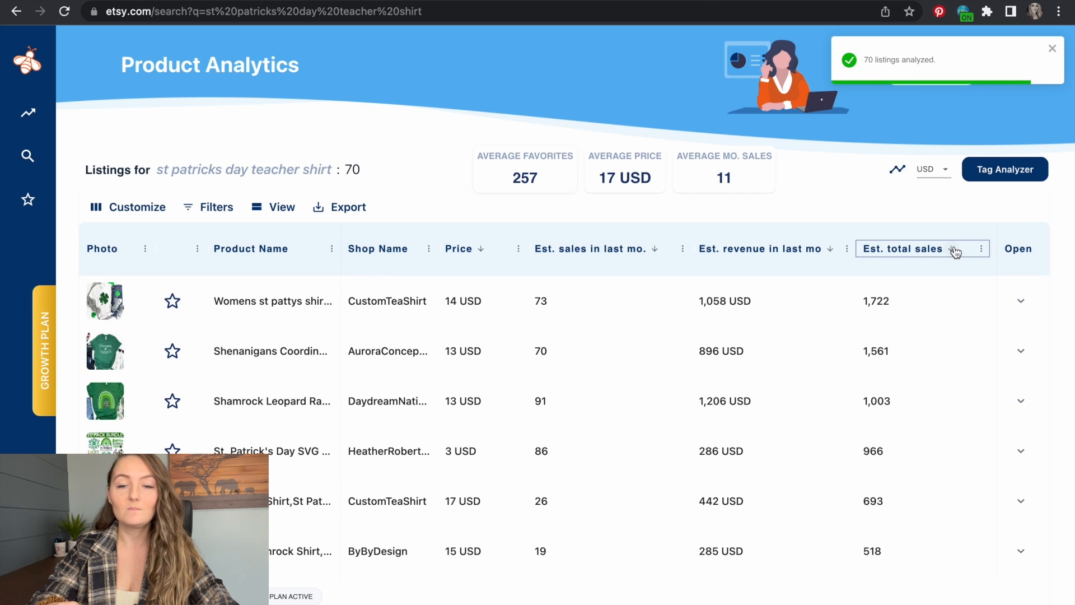
# - Compare the listing age and tags of the three top-selling shirts from CustomTeaShirt, AuroraConceptDesign and DaydreamNationUSA
pyautogui.click(1028, 301)
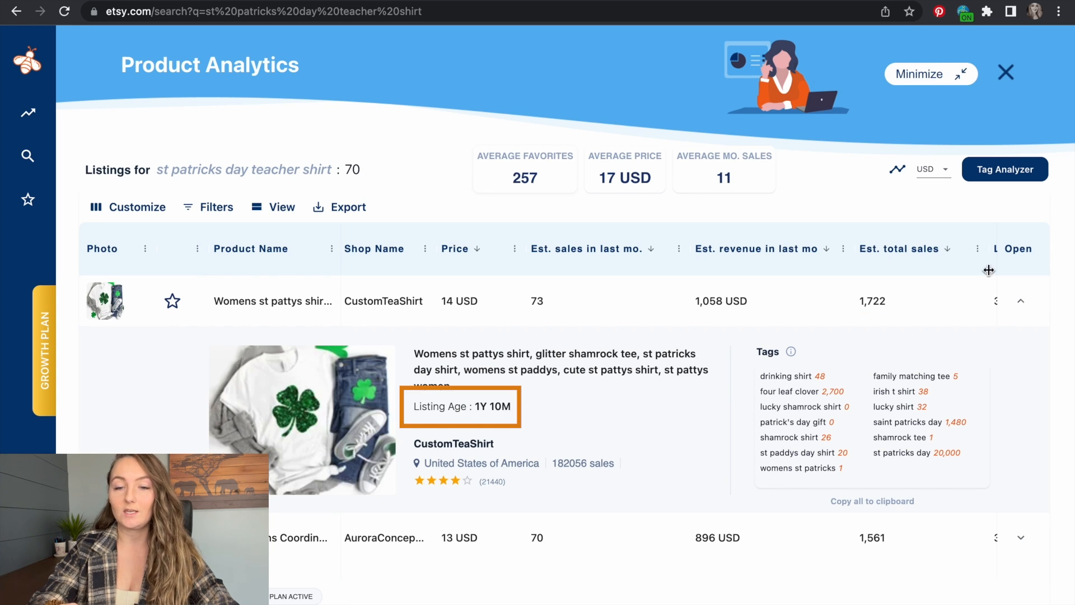
pyautogui.click(1020, 302)
pyautogui.click(1022, 357)
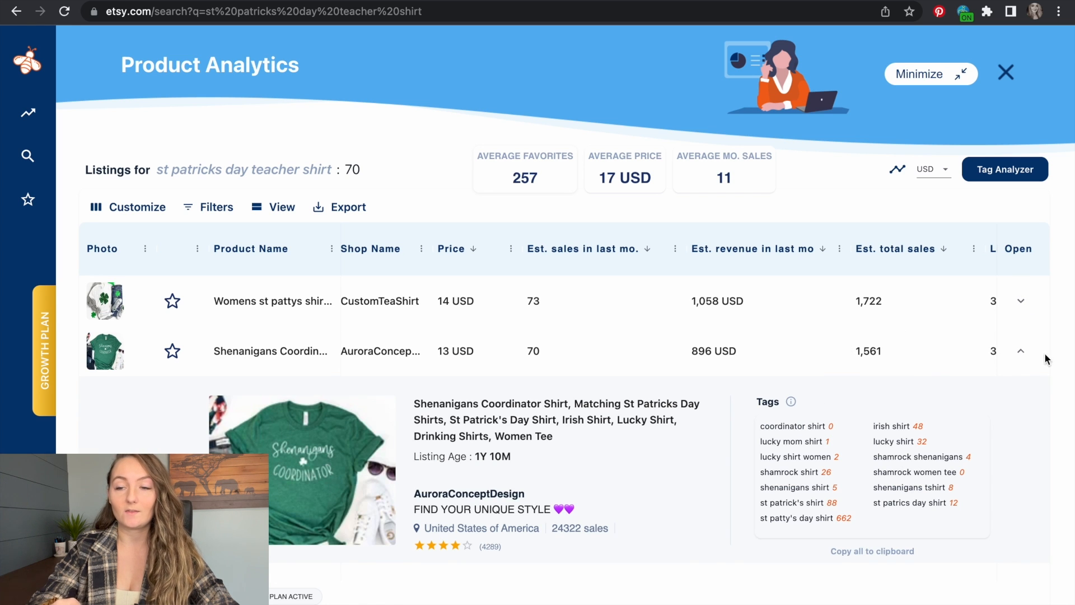
pyautogui.click(1023, 355)
pyautogui.click(1019, 405)
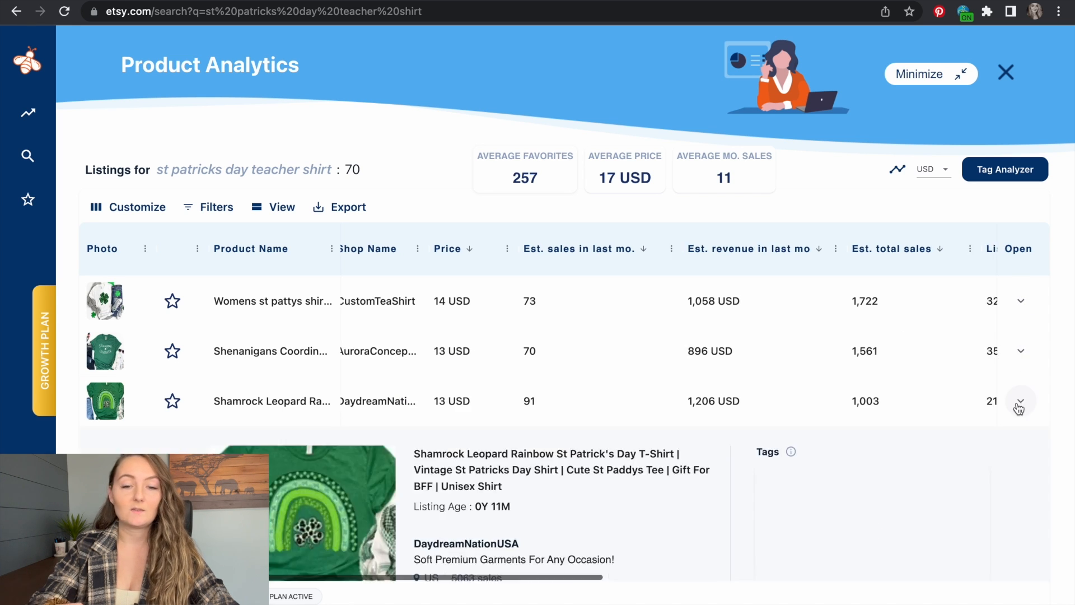
pyautogui.scroll(-1, 1019, 407)
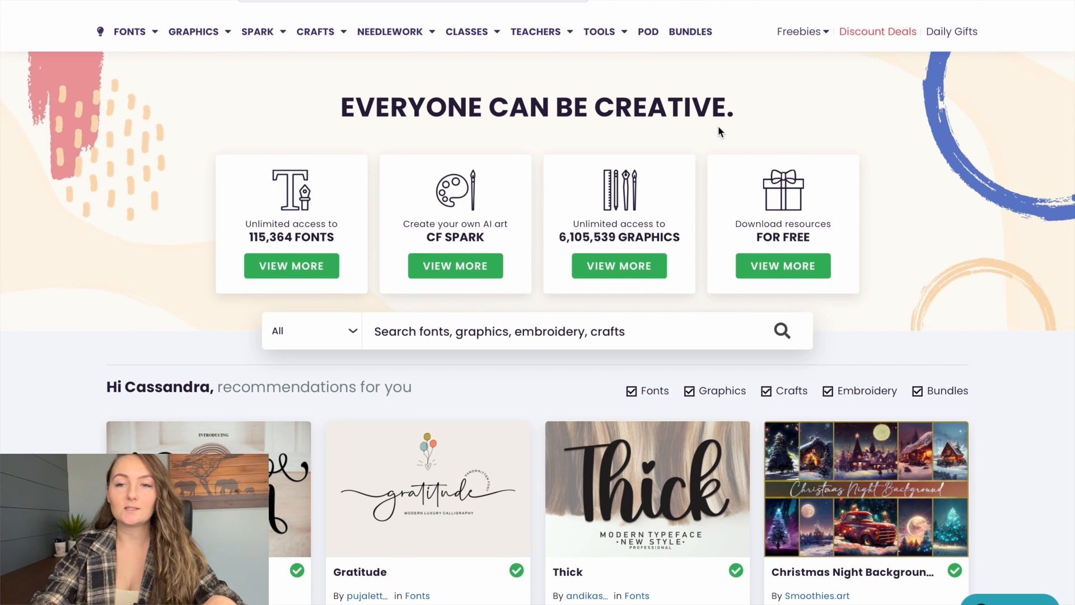
# - Switch to Creative Fabrica, search its Print On Demand assets for "st patricks day" and browse the designs found
pyautogui.click(651, 37)
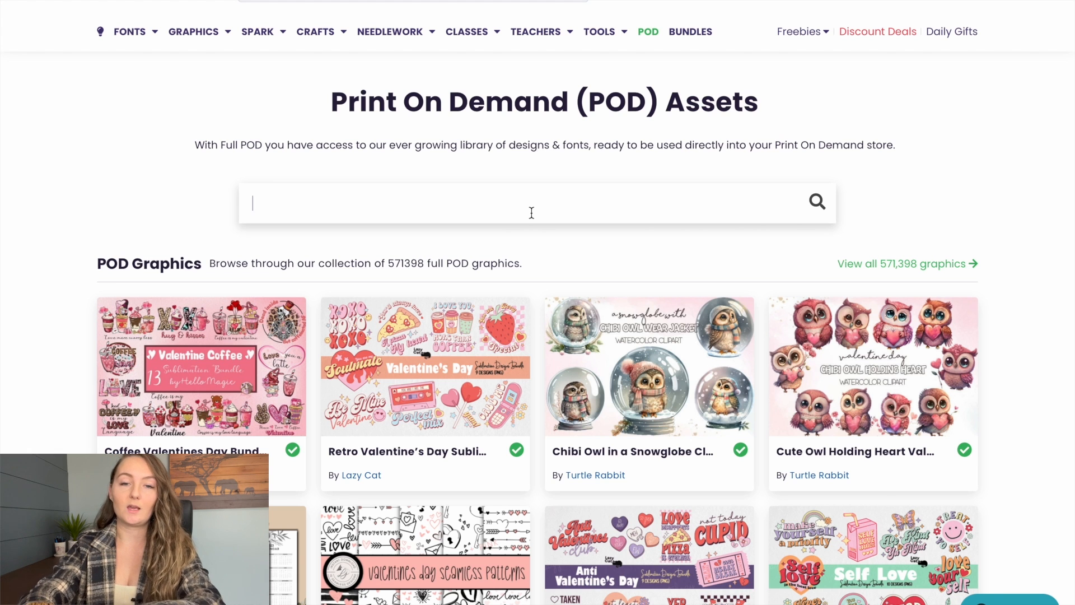
pyautogui.click(531, 212)
pyautogui.write('st patri')
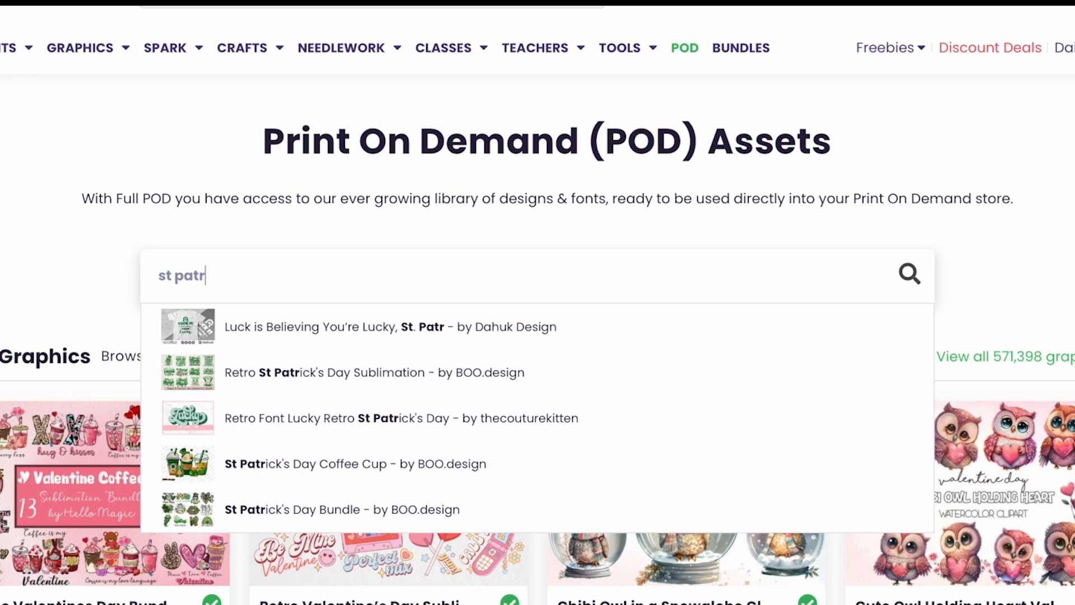
pyautogui.write('cks day')
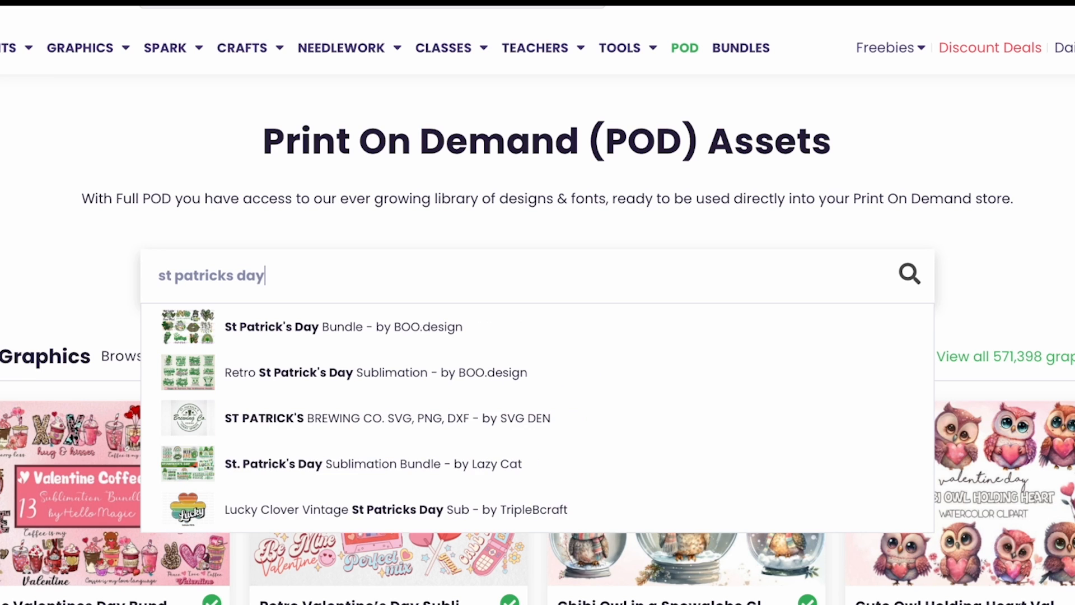
pyautogui.press('Return')
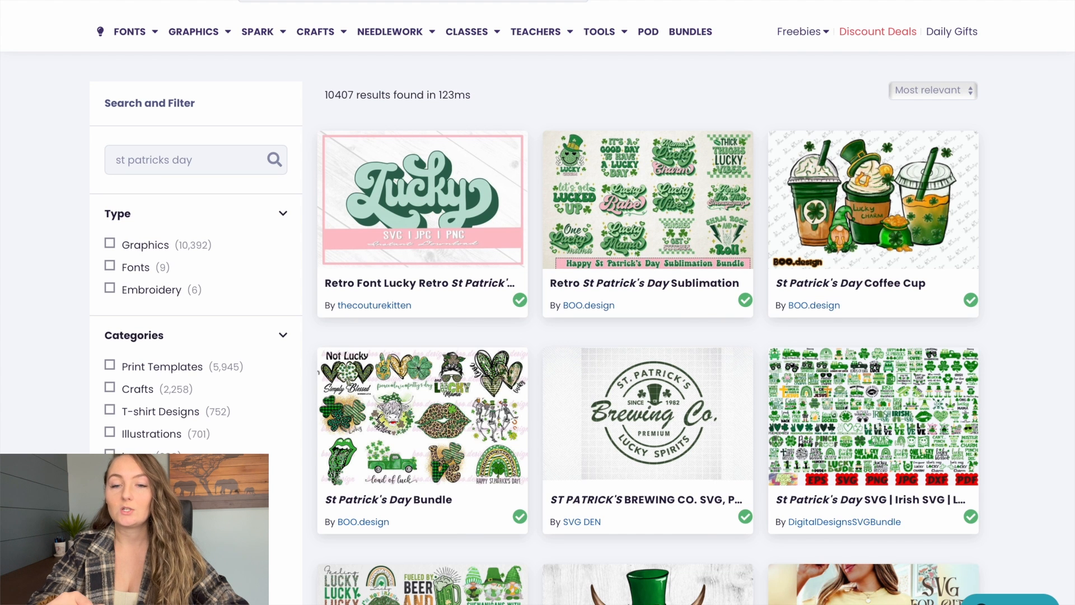
pyautogui.scroll(-3, 1030, 310)
pyautogui.scroll(-5, 1030, 310)
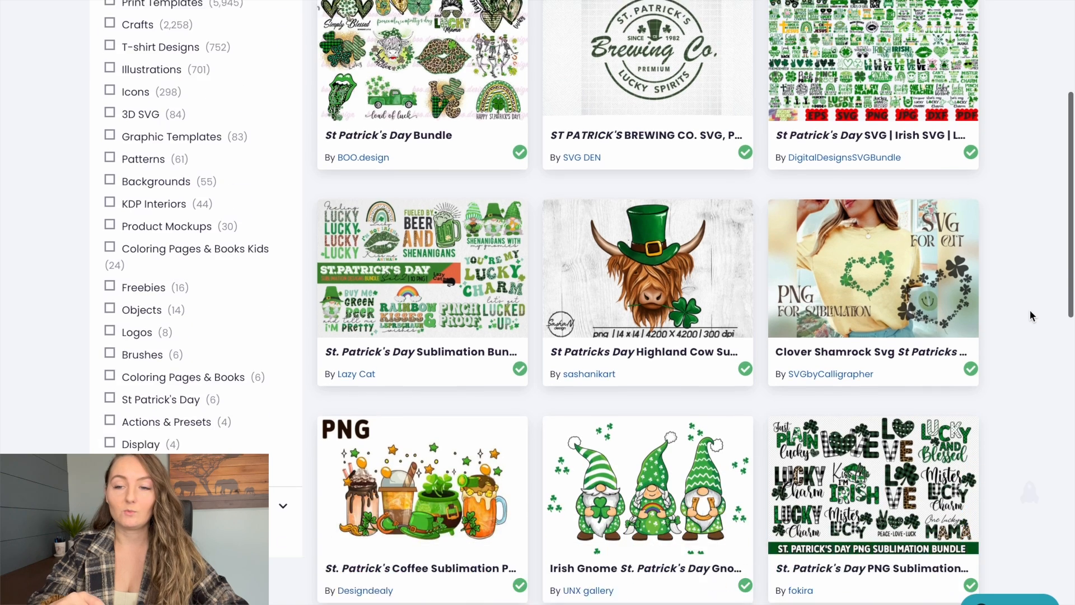
pyautogui.scroll(-5, 1030, 312)
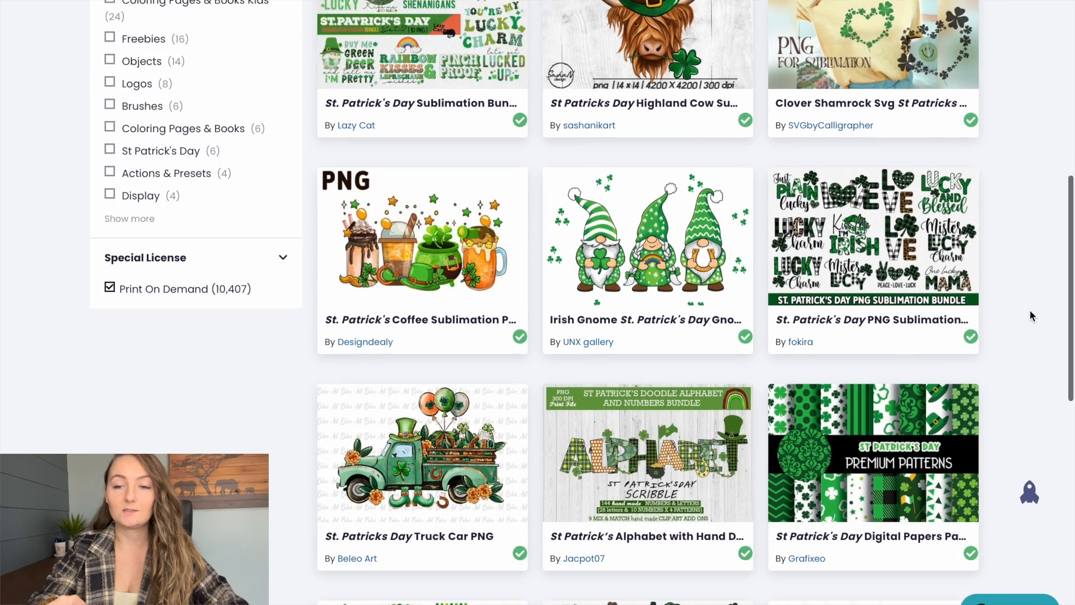
pyautogui.scroll(-2, 1029, 316)
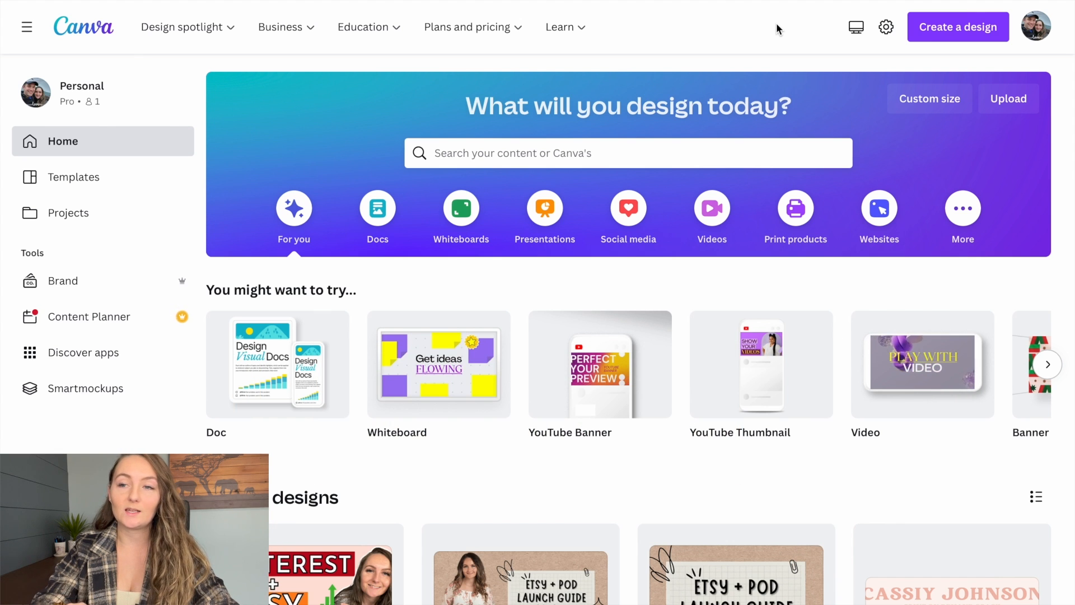
# - Create a new custom-size design measuring 4500 × 5400 px
pyautogui.click(948, 28)
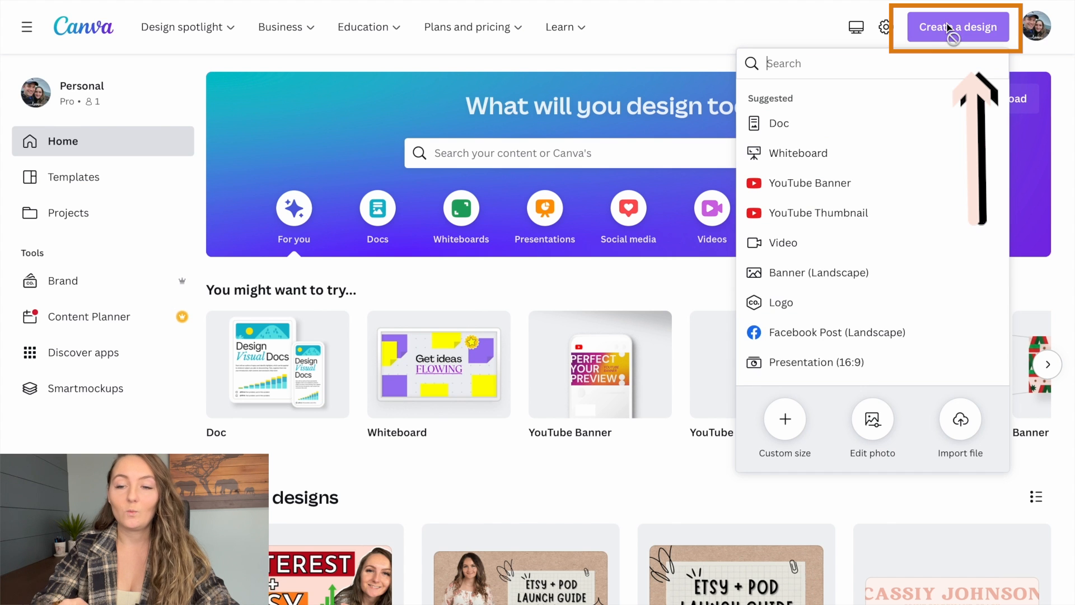
pyautogui.click(784, 419)
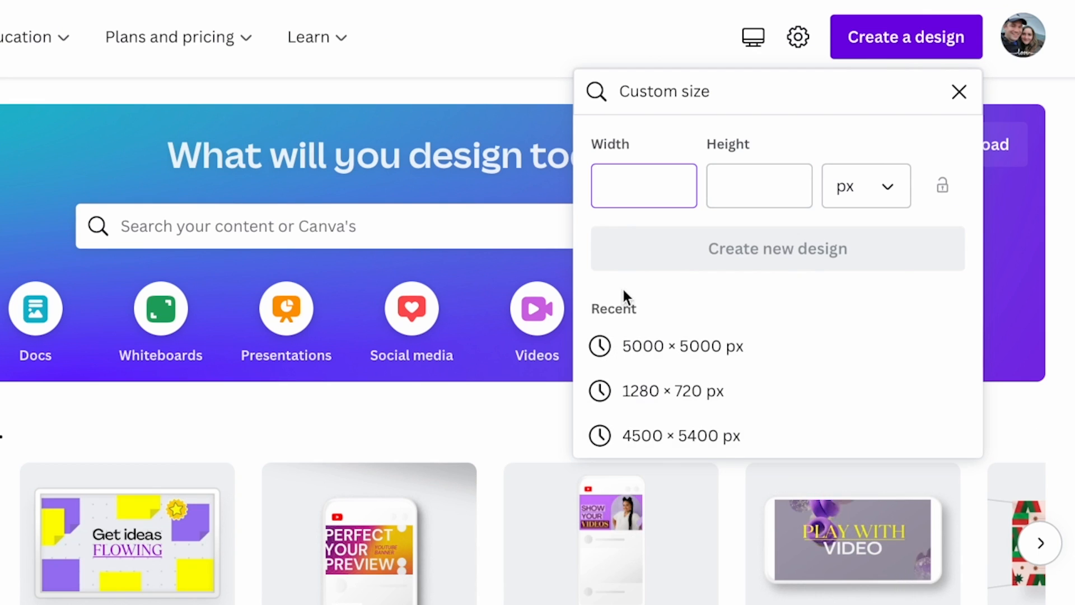
pyautogui.write('4500')
pyautogui.click(726, 185)
pyautogui.write('5400')
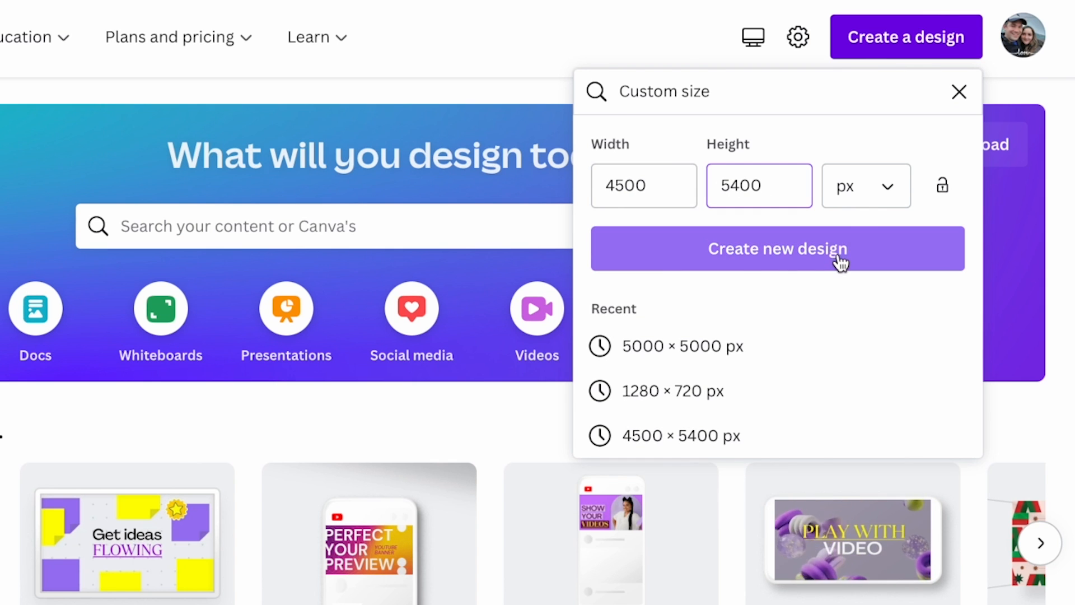
pyautogui.click(840, 261)
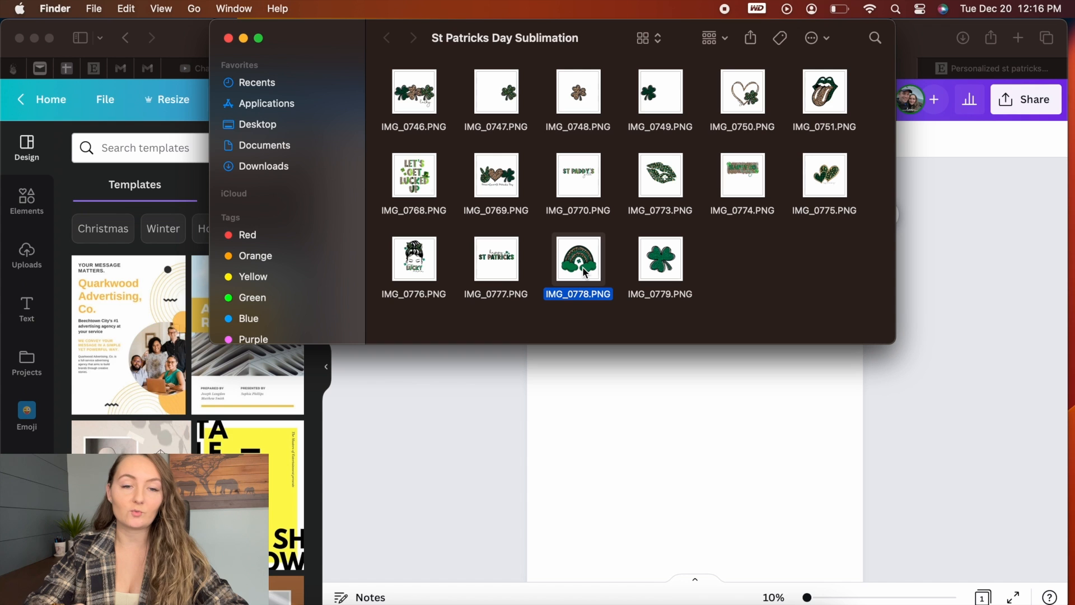
# - Upload IMG_0778.PNG from the St Patricks Day Sublimation folder and place the rainbow graphic in the upper part of the page
pyautogui.moveTo(584, 272); pyautogui.dragTo(147, 415)
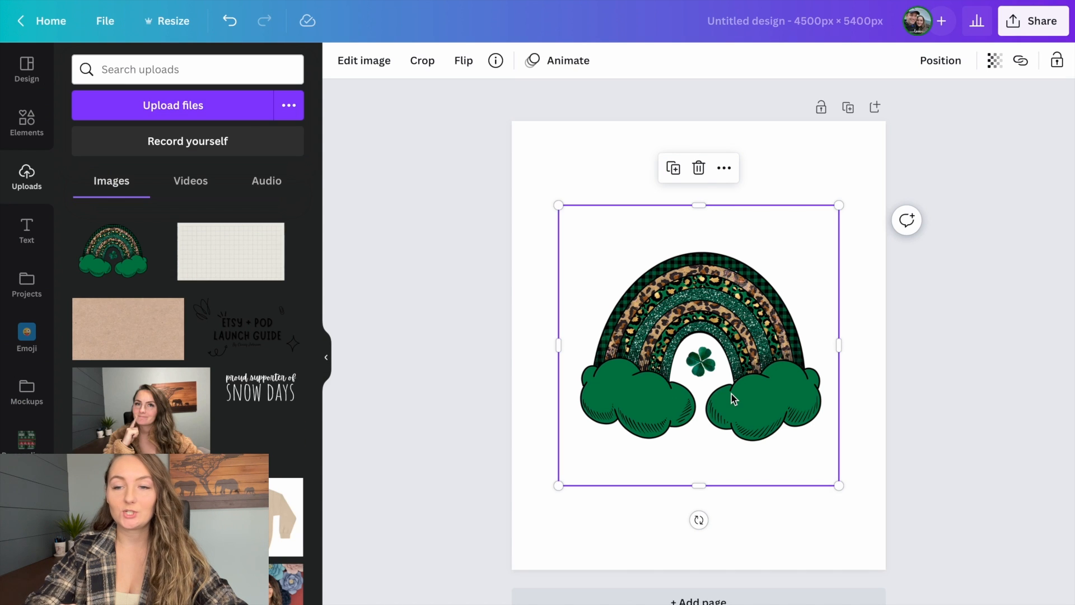
pyautogui.moveTo(723, 408); pyautogui.dragTo(721, 304)
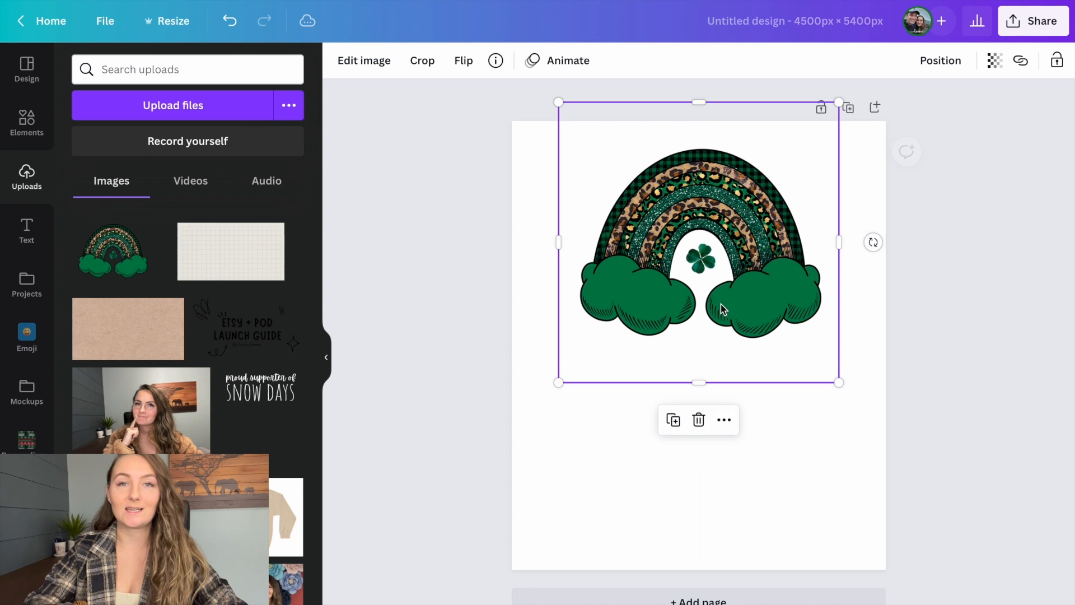
pyautogui.click(921, 321)
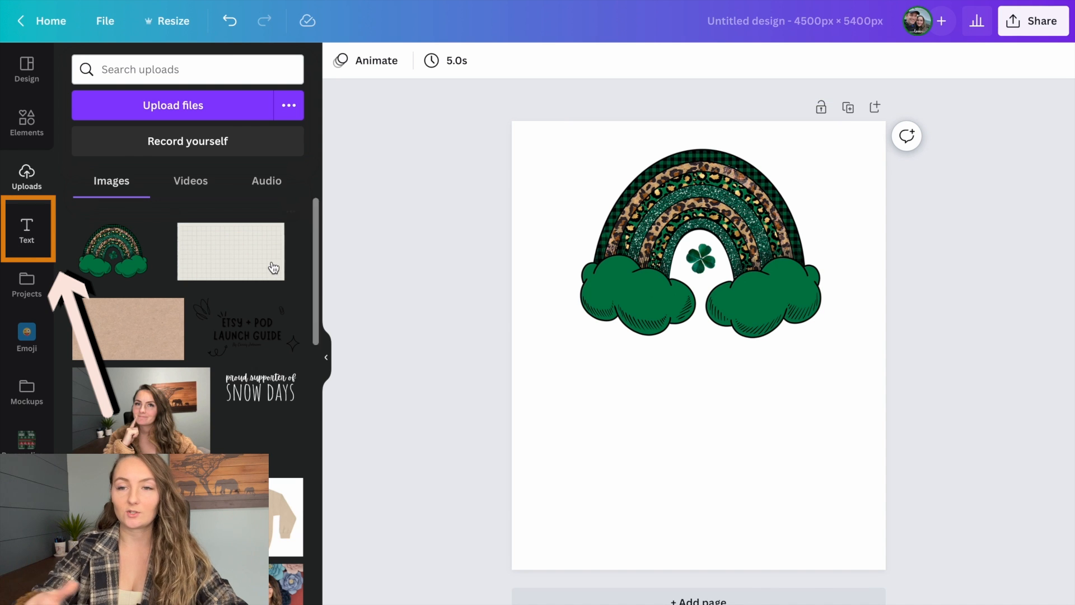
# - Add a text line with the teacher's title and surname below the rainbow and enlarge it to about size 299
pyautogui.press('t')
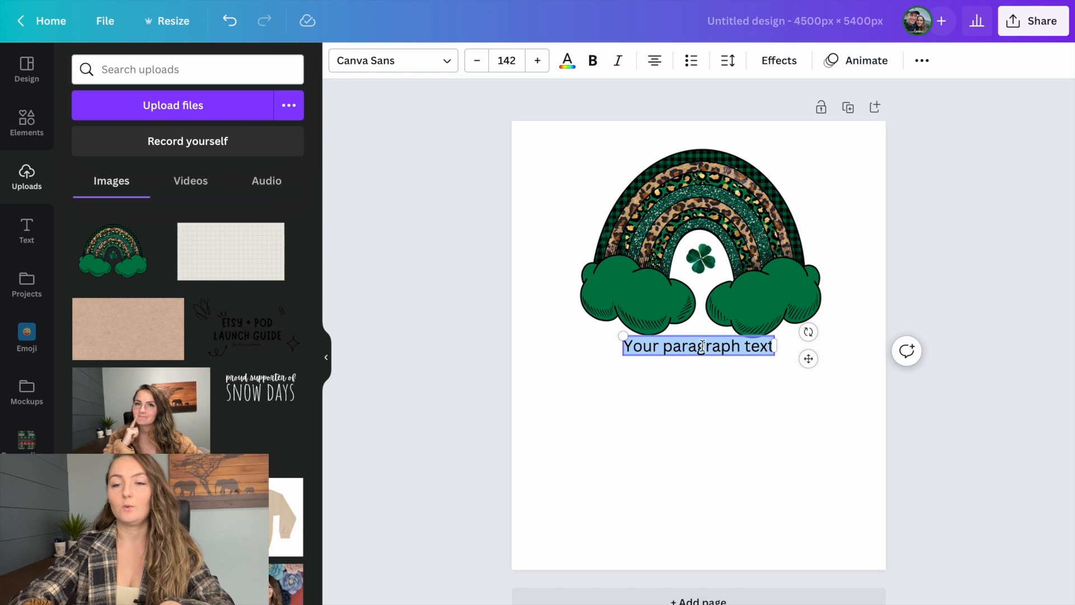
pyautogui.write('Mr')
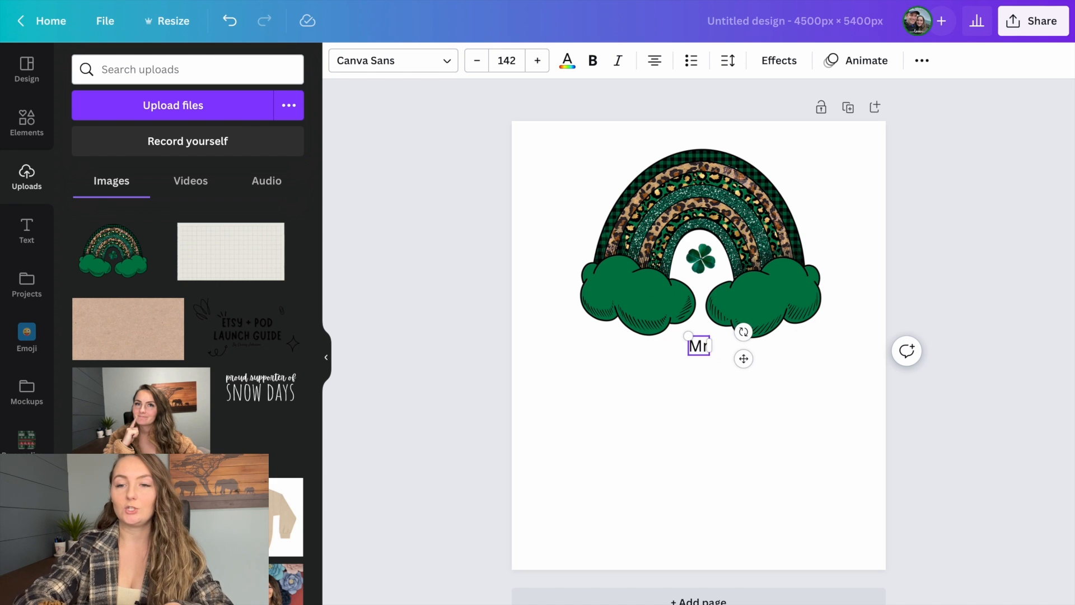
pyautogui.write('s. Johnson')
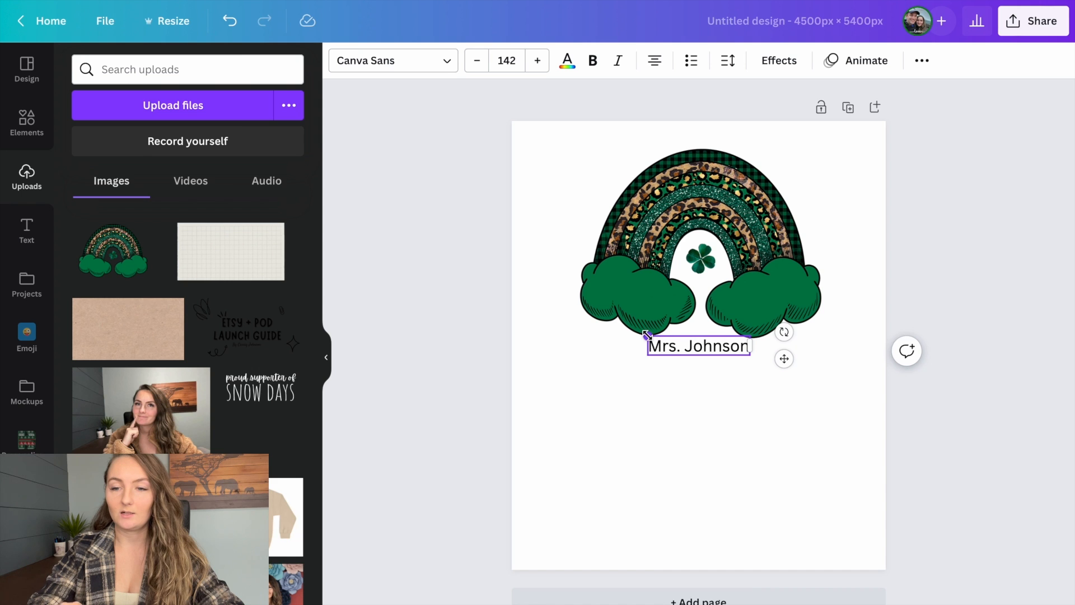
pyautogui.moveTo(647, 334); pyautogui.dragTo(534, 314)
pyautogui.moveTo(786, 346); pyautogui.dragTo(845, 367)
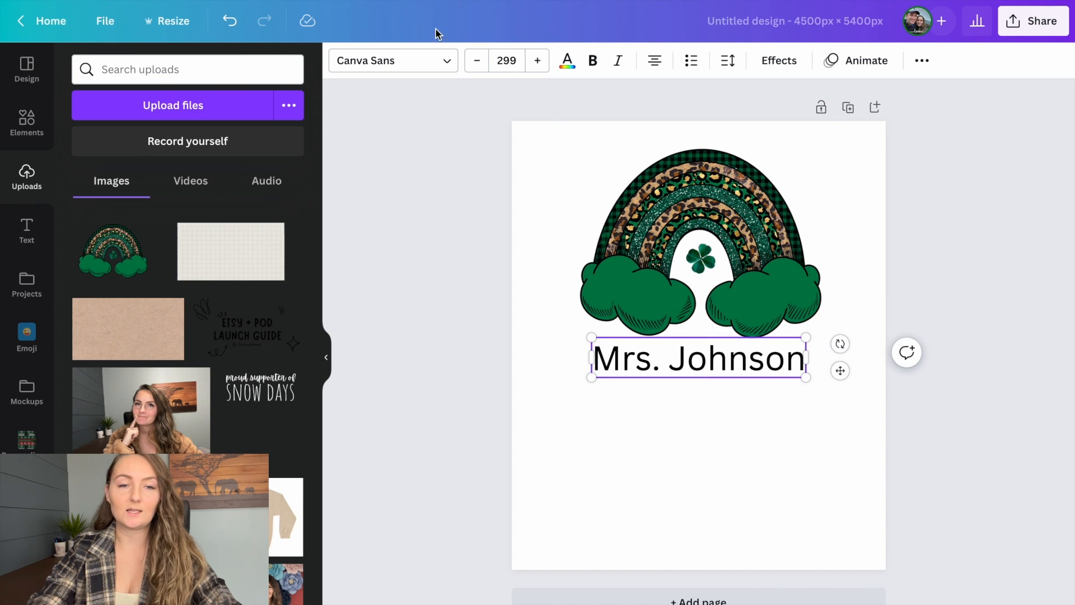
# - Set the name text in the Apricots font, enlarge it to about size 395 and move it closer beneath the clouds
pyautogui.click(432, 62)
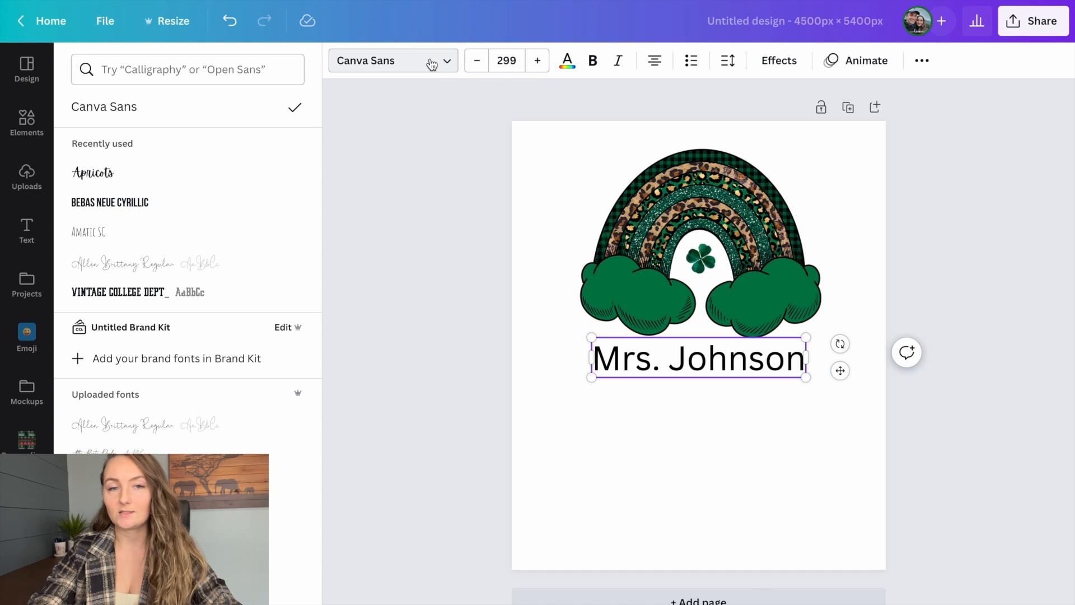
pyautogui.click(132, 184)
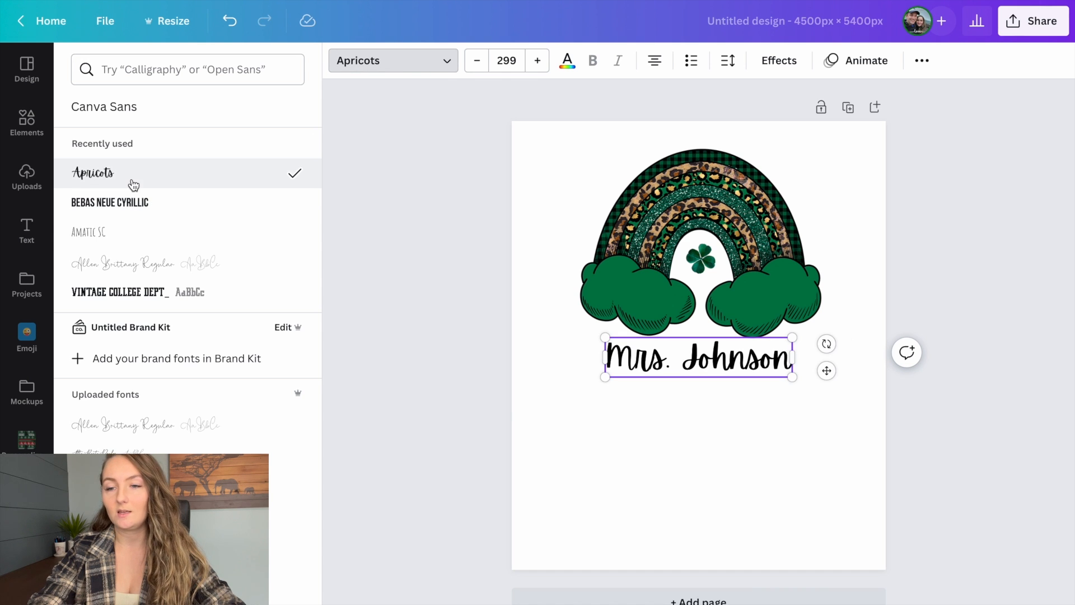
pyautogui.moveTo(792, 378); pyautogui.dragTo(824, 384)
pyautogui.moveTo(605, 384); pyautogui.dragTo(578, 391)
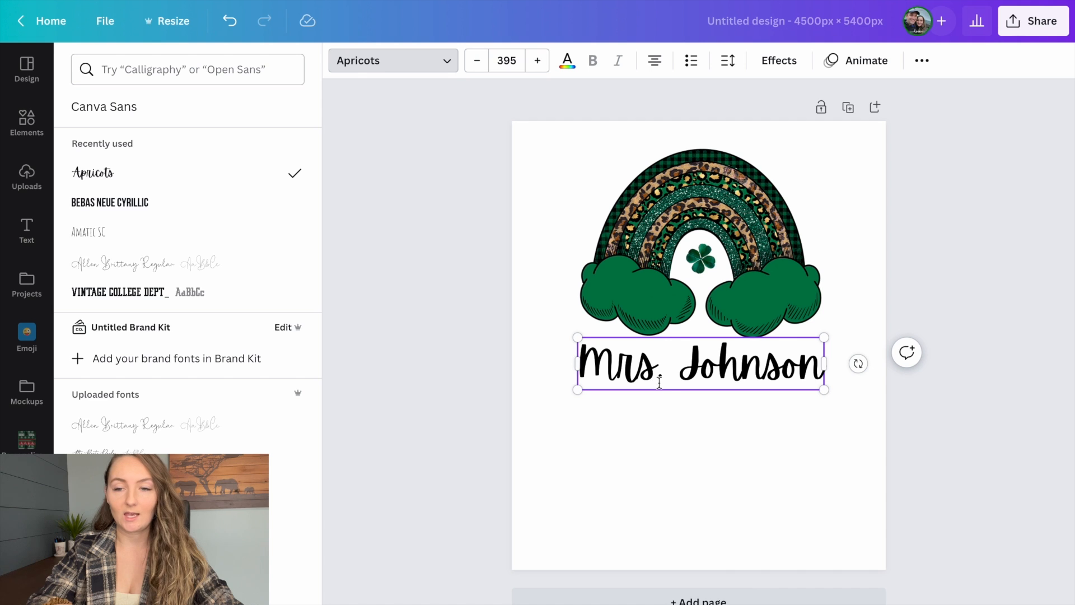
pyautogui.moveTo(687, 337)
pyautogui.mouseDown()
pyautogui.moveTo(696, 337)
pyautogui.moveTo(684, 329)
pyautogui.mouseUp()
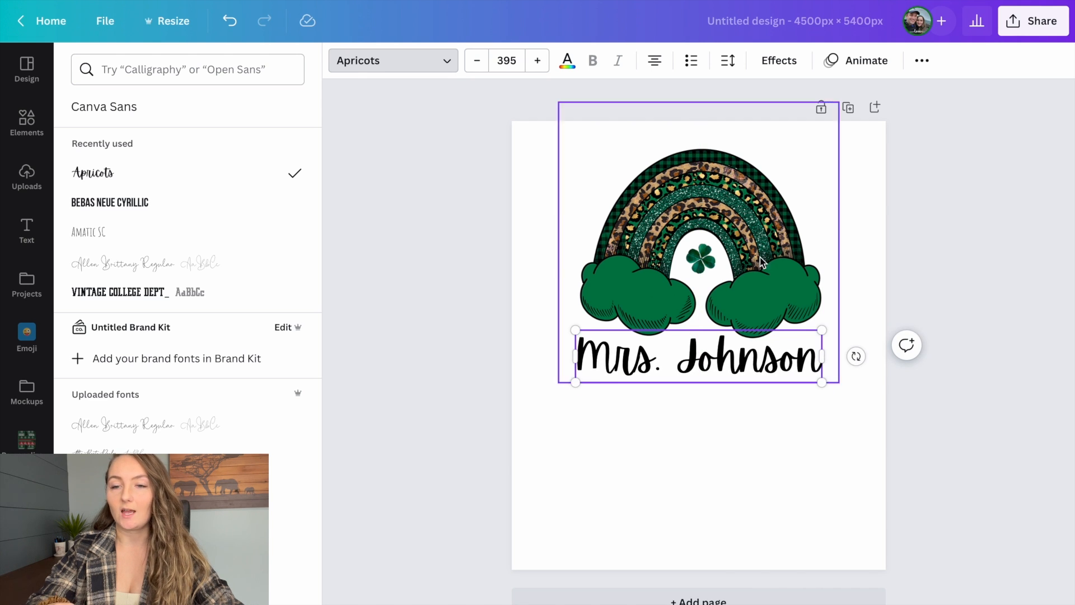
pyautogui.click(916, 230)
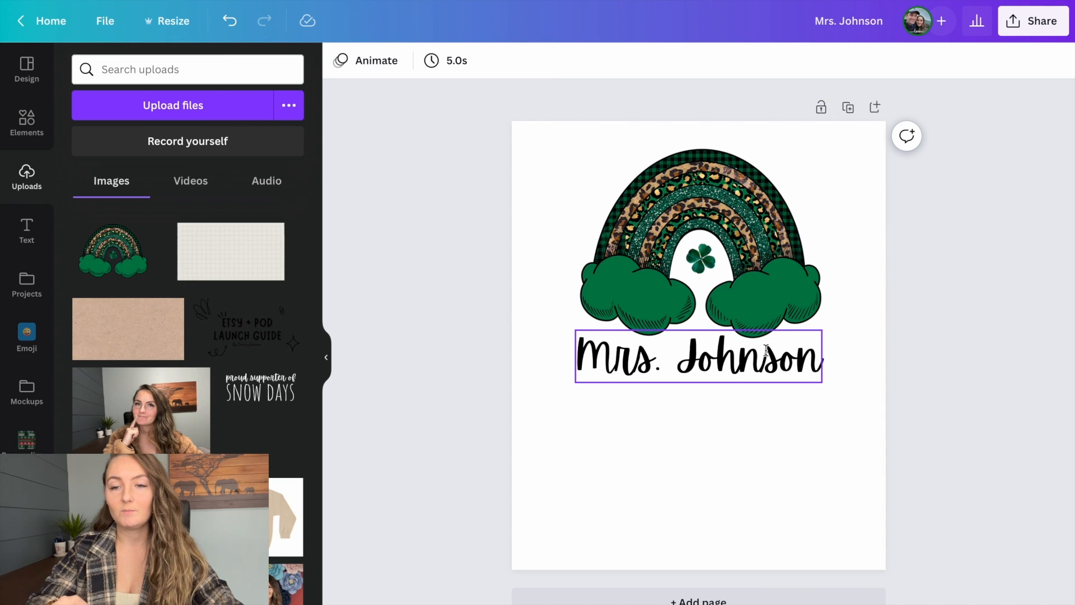
# - Try the rainbow's green and near-black photo colors on the name text, then color it with the tan one
pyautogui.click(766, 349)
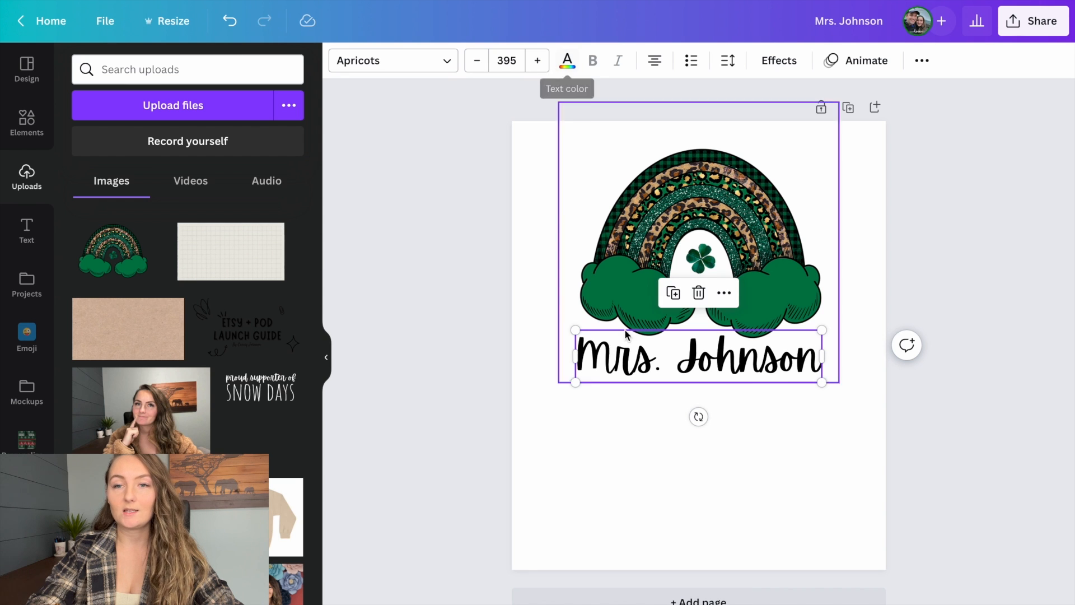
pyautogui.click(567, 60)
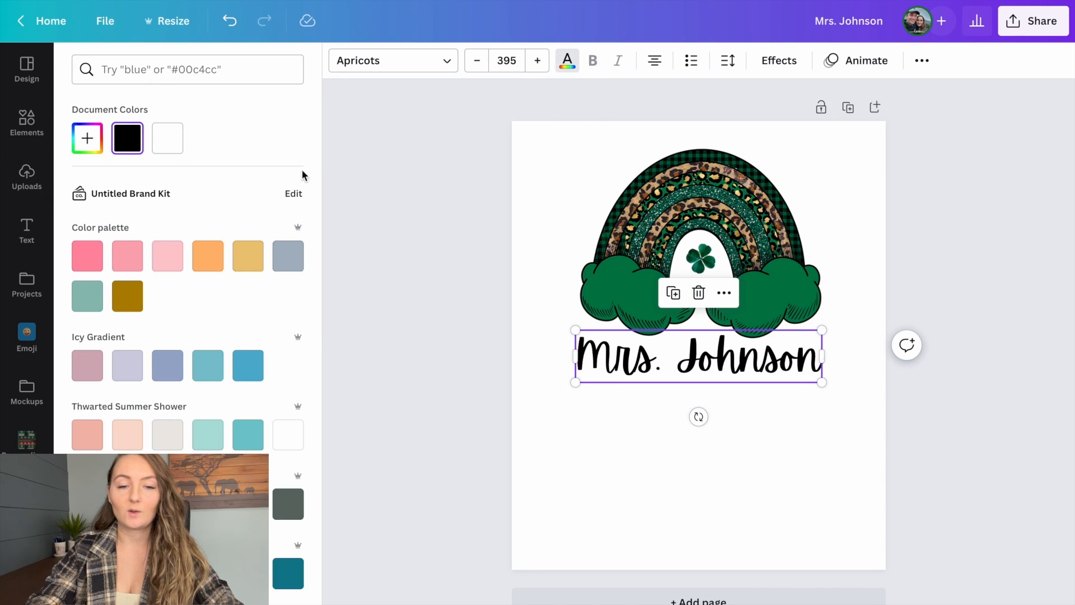
pyautogui.scroll(-10, 219, 297)
pyautogui.scroll(-2, 216, 317)
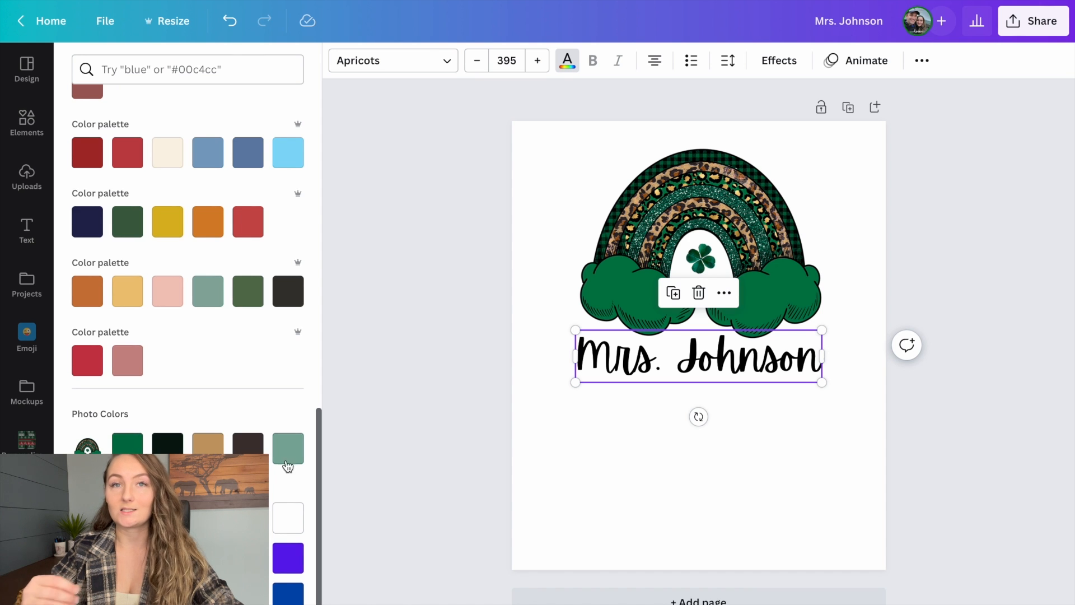
pyautogui.click(128, 448)
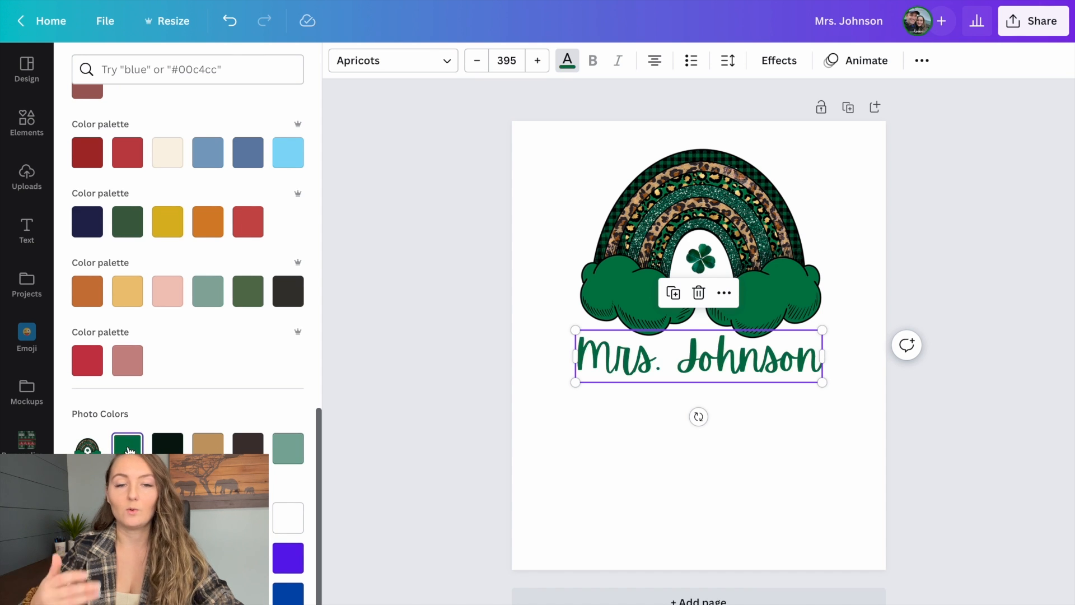
pyautogui.click(177, 450)
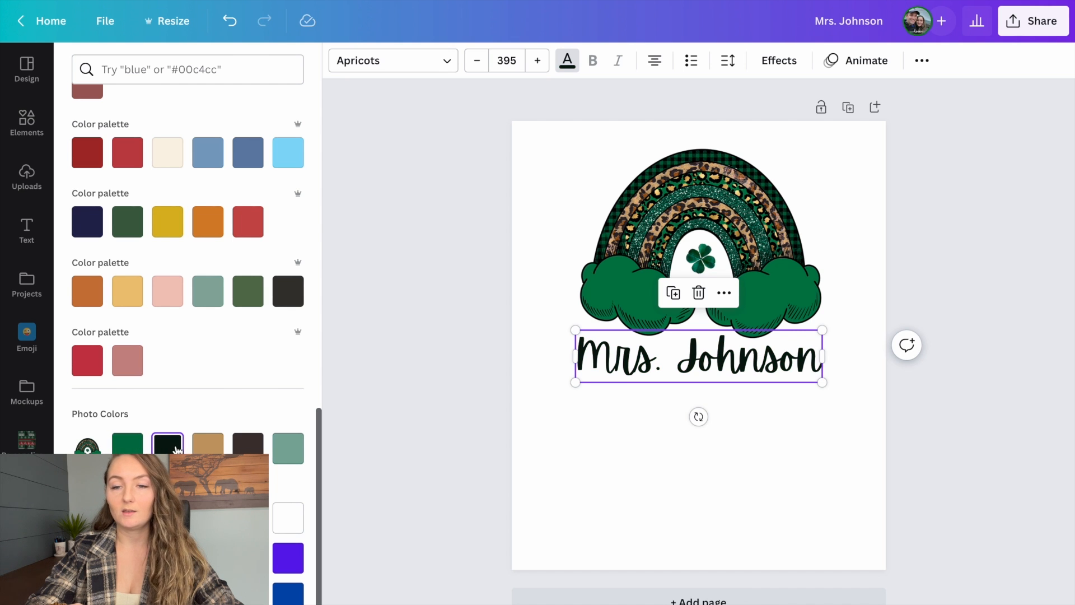
pyautogui.click(220, 451)
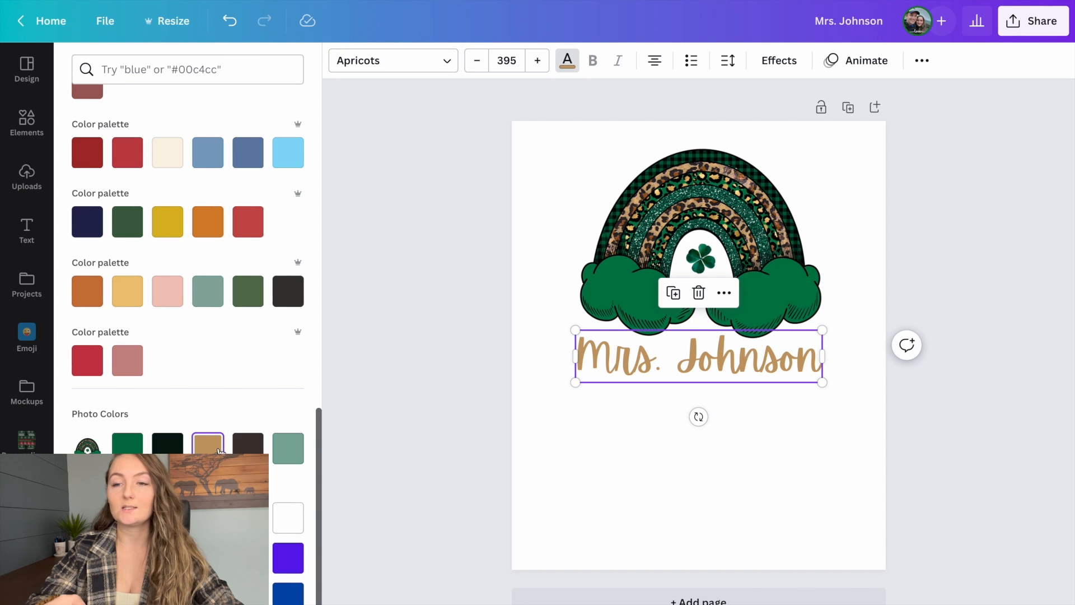
pyautogui.click(914, 273)
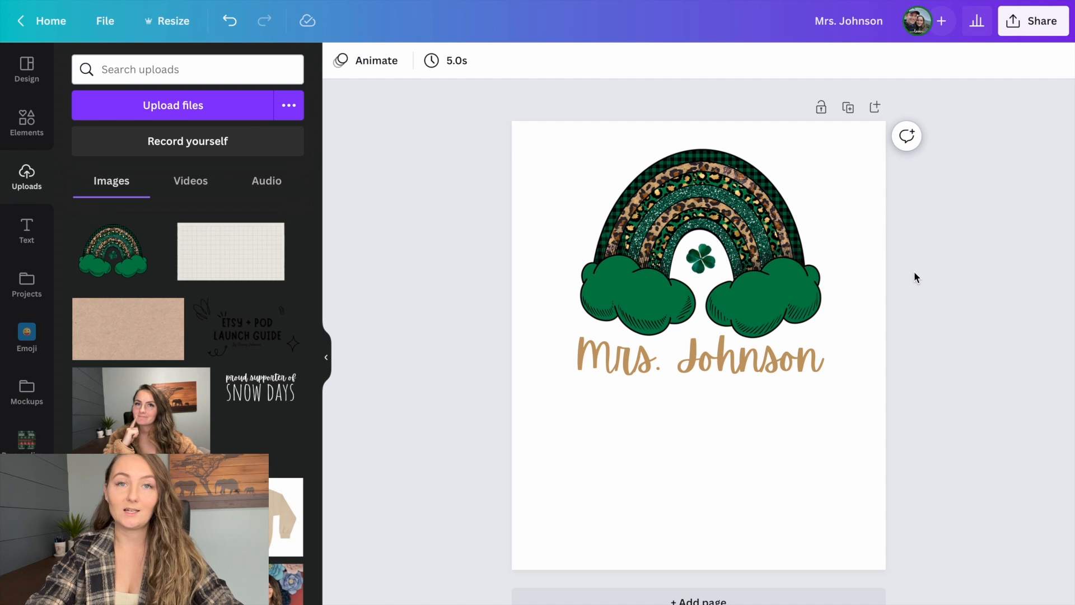
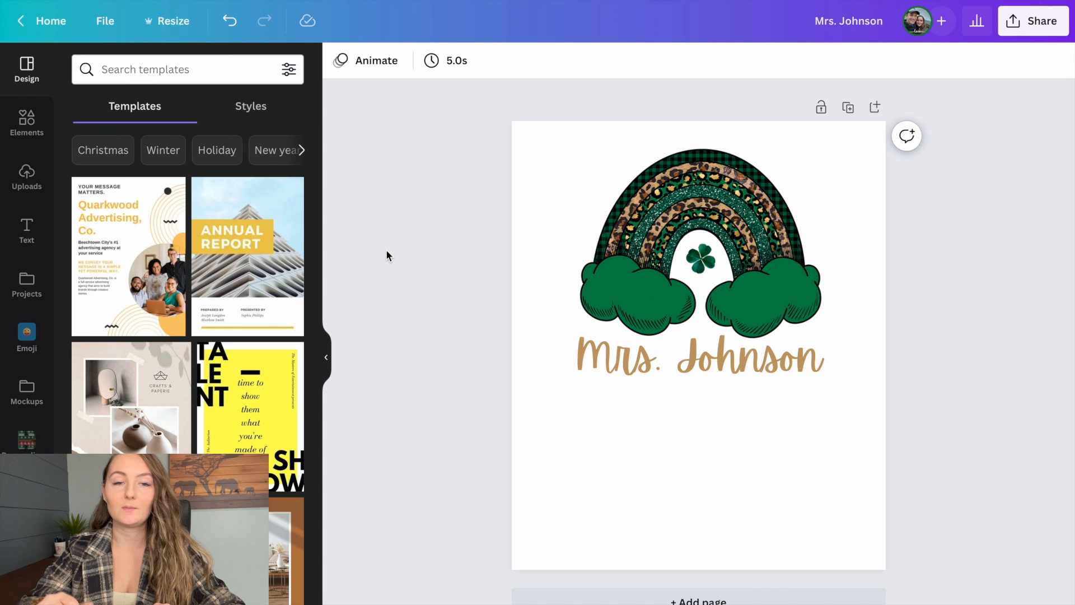
# - Save the design to the Personalized St Patricks Day folder in Your Projects
pyautogui.click(31, 285)
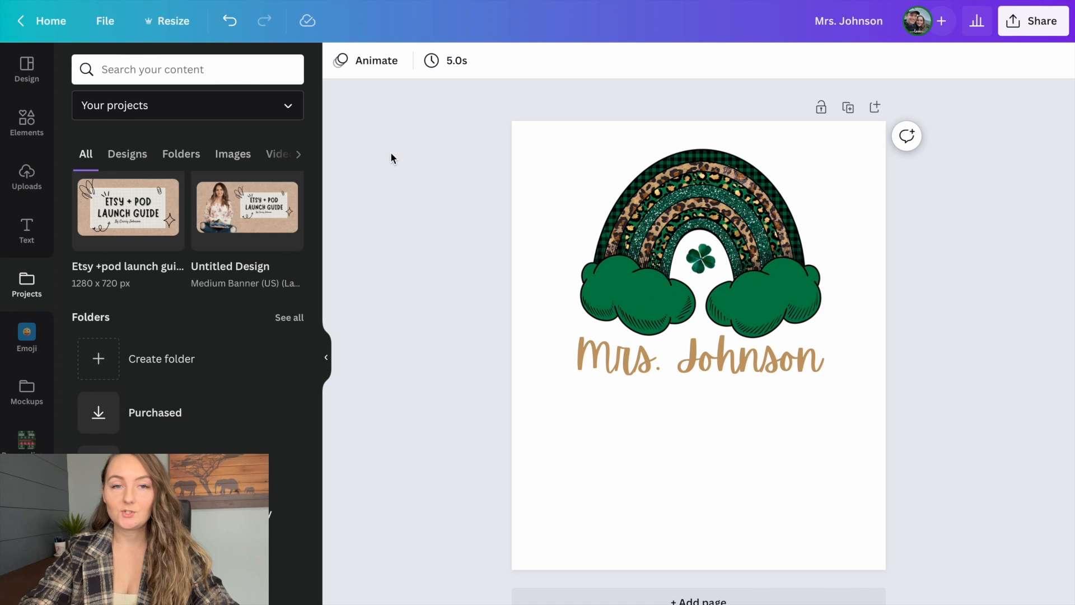
pyautogui.click(104, 21)
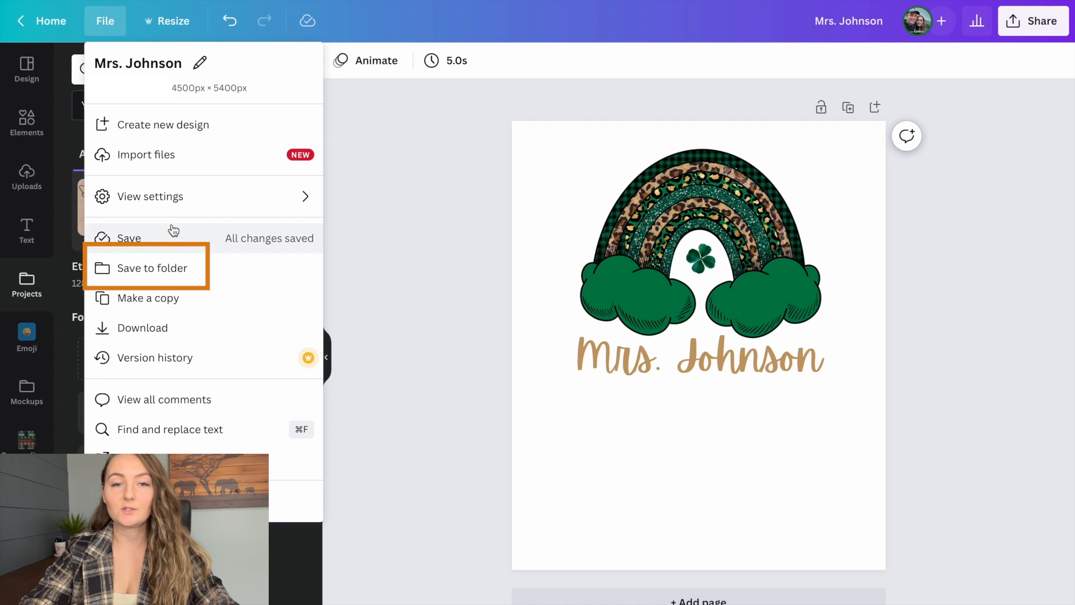
pyautogui.click(164, 281)
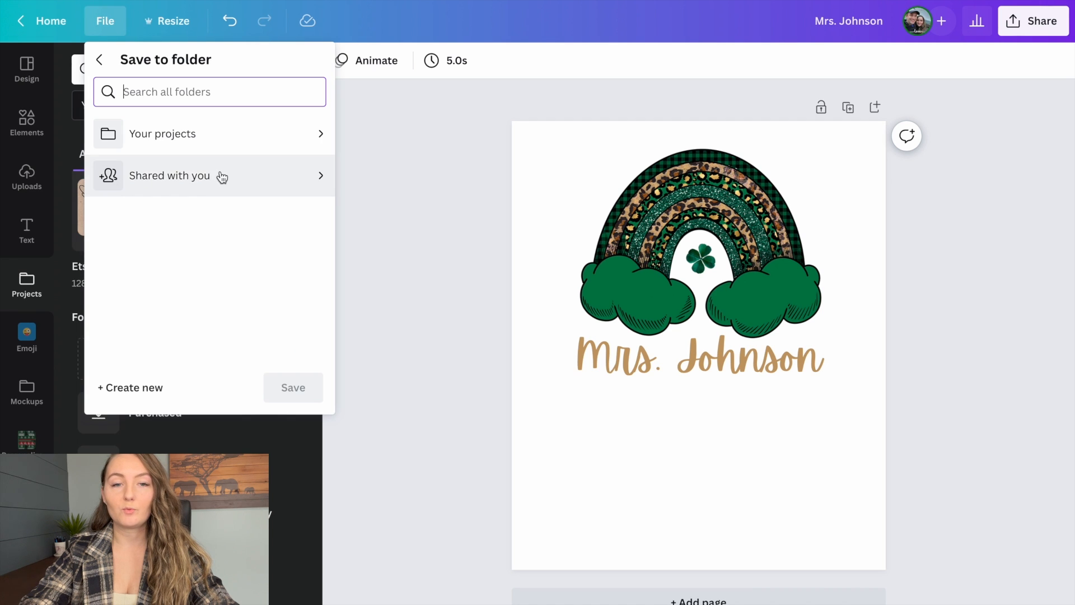
pyautogui.click(277, 130)
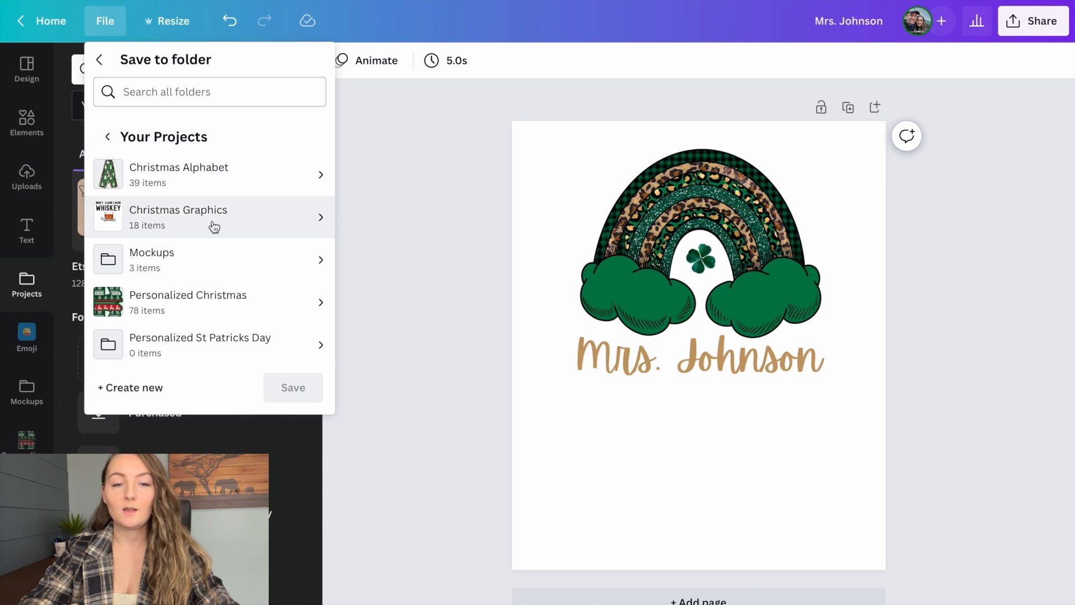
pyautogui.click(185, 343)
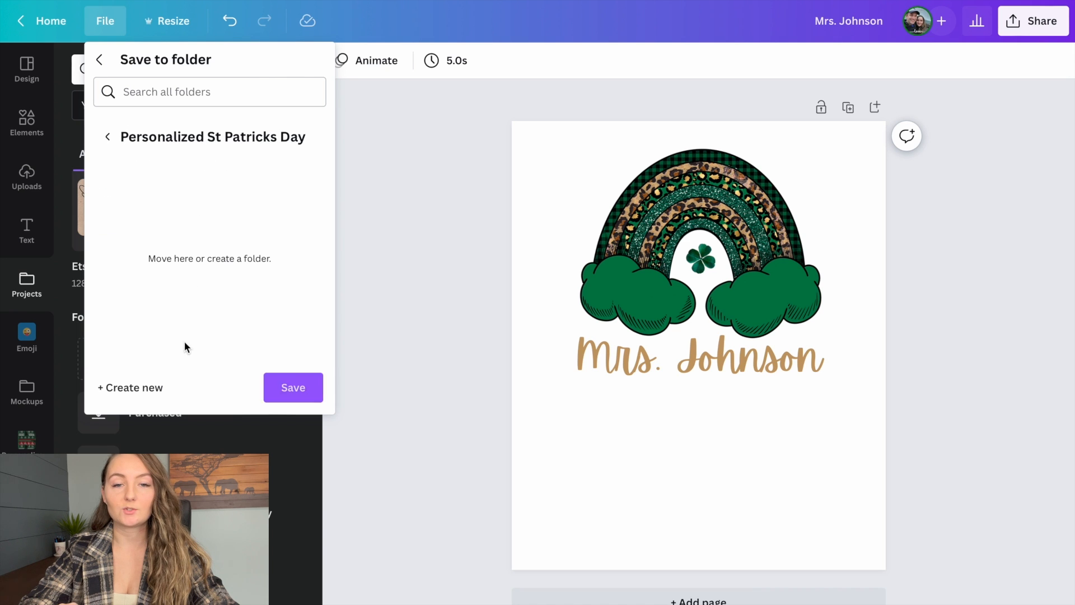
pyautogui.click(293, 386)
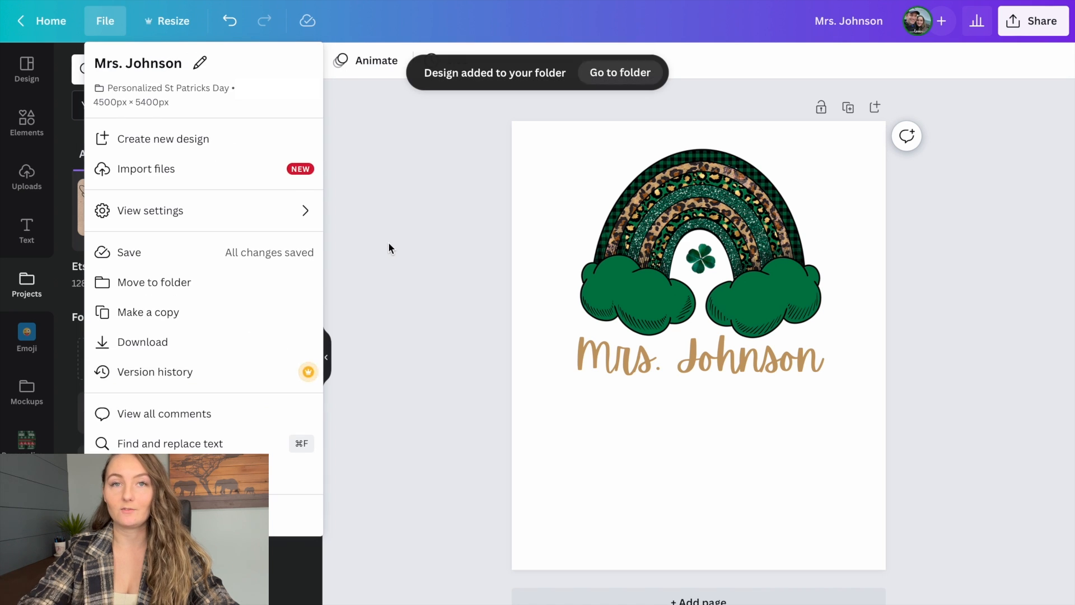
pyautogui.click(389, 243)
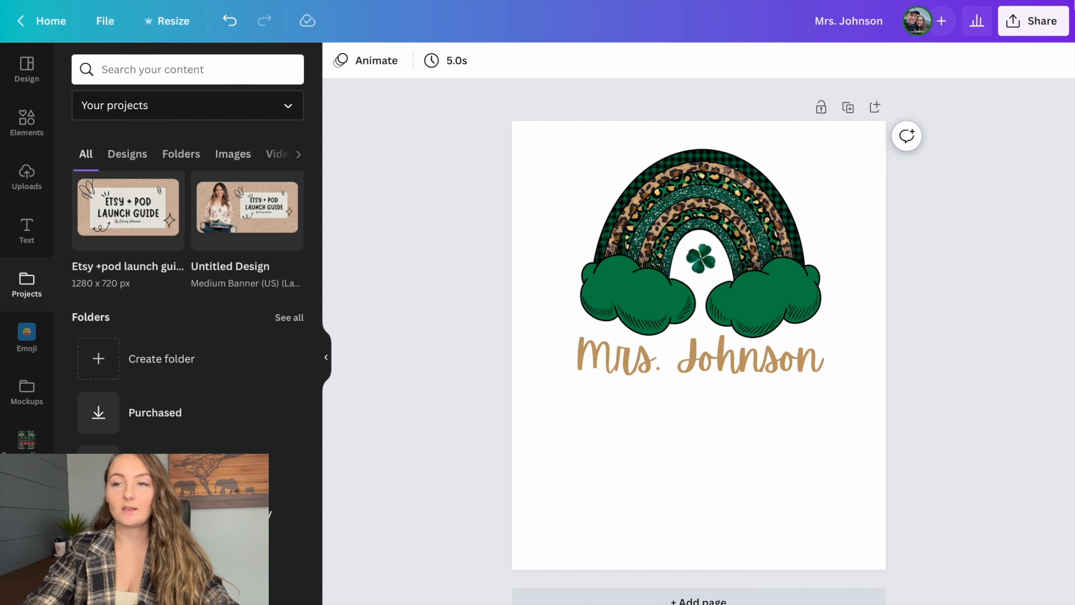
# - Download the shirt design as a PNG at size 1 (4,500 × 5,400 px) with a transparent background
pyautogui.click(1032, 21)
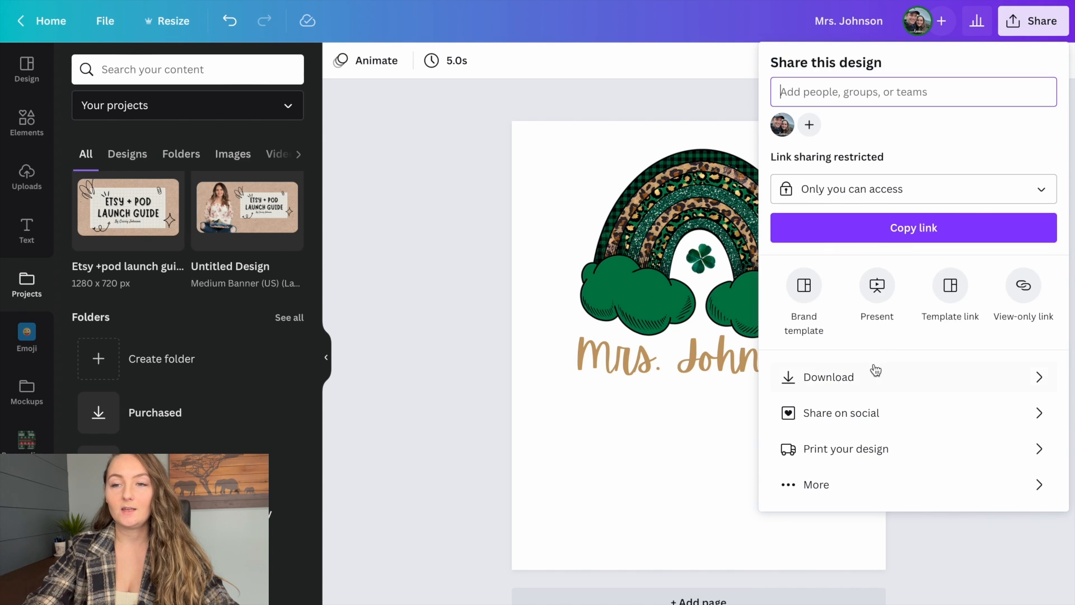
pyautogui.click(801, 378)
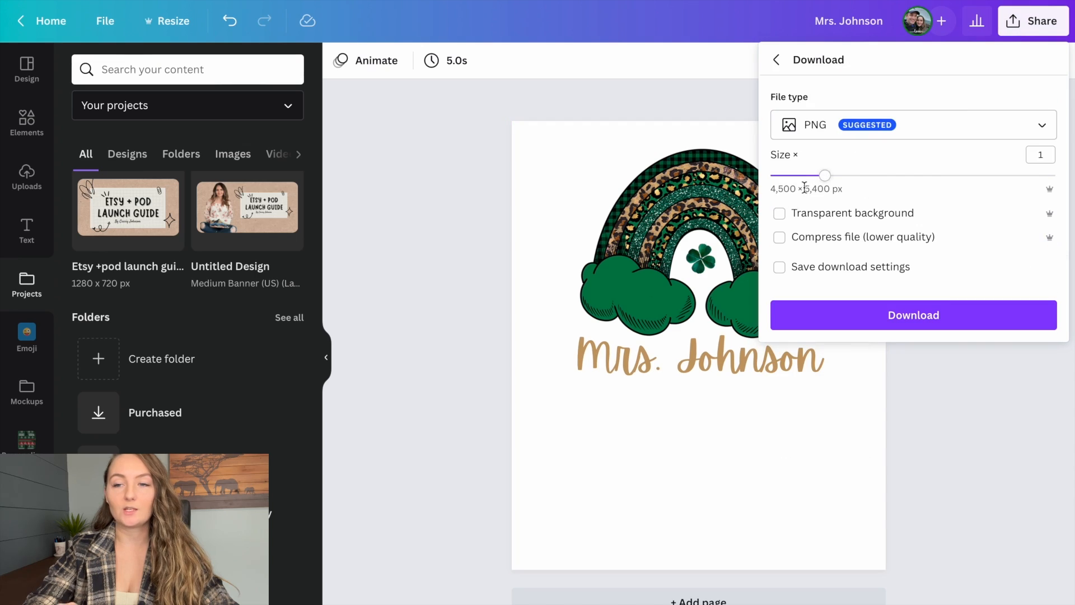
pyautogui.click(779, 213)
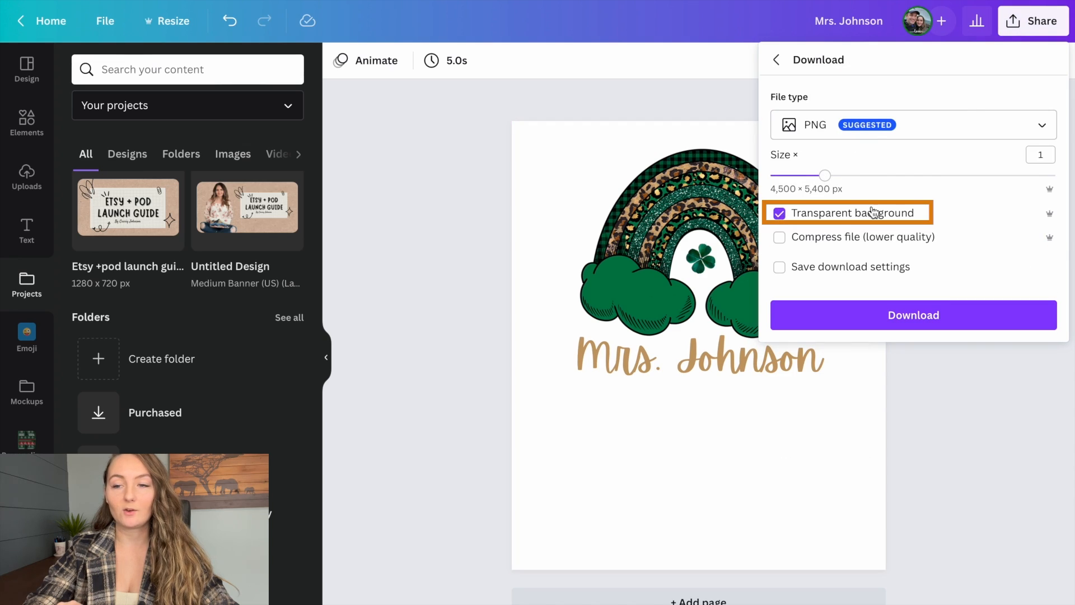
pyautogui.click(957, 318)
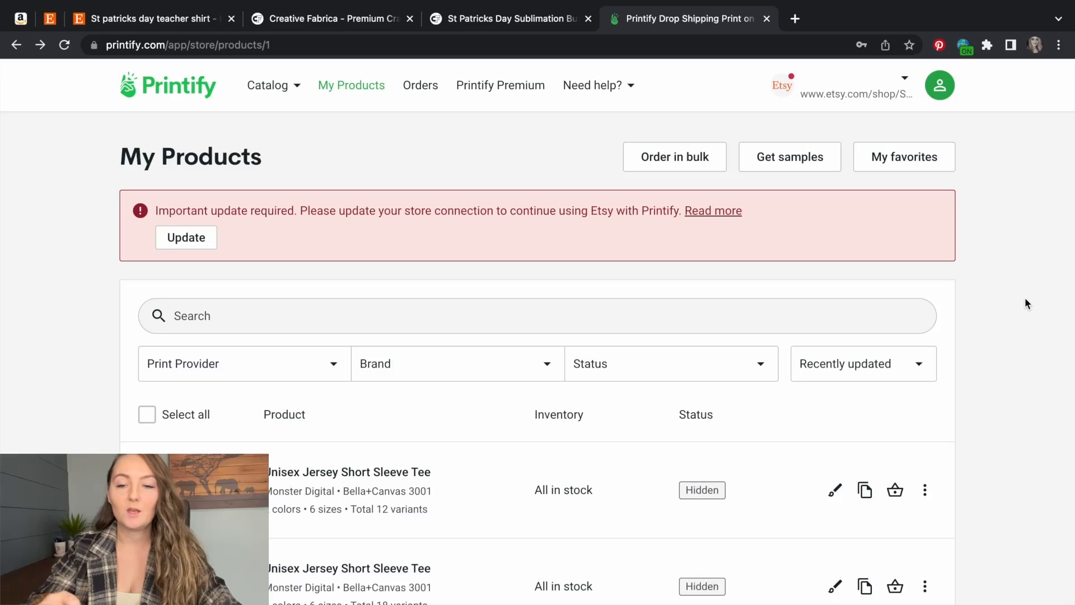
# - In Printify, open the first Unisex Jersey Short Sleeve Tee and highlight the SKU of its size S Black variant
pyautogui.click(390, 473)
pyautogui.scroll(-6, 534, 357)
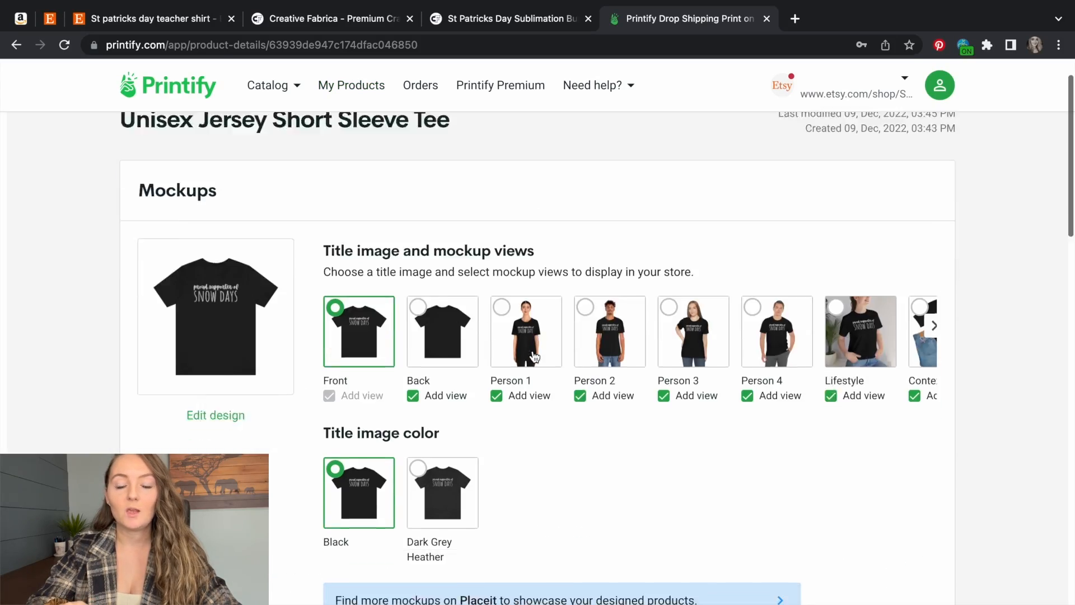
pyautogui.scroll(-10, 534, 357)
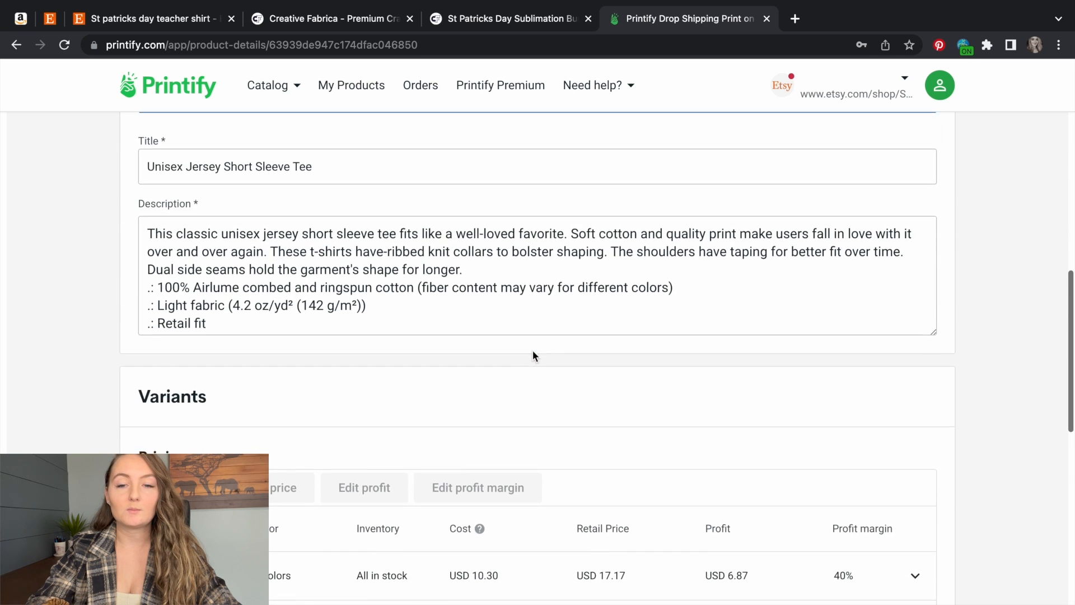
pyautogui.scroll(-3, 533, 354)
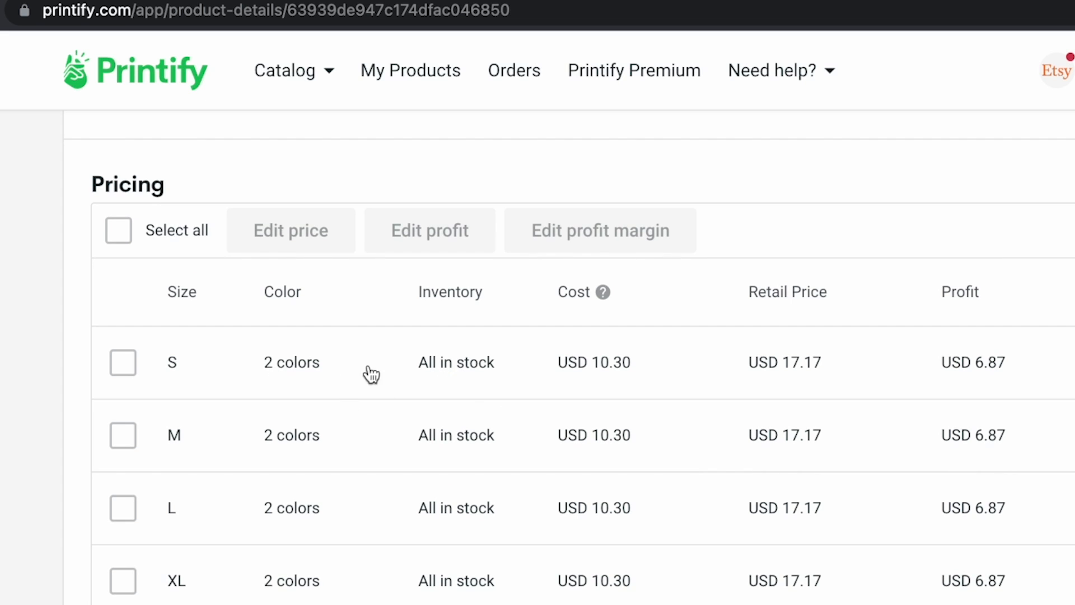
pyautogui.click(1034, 283)
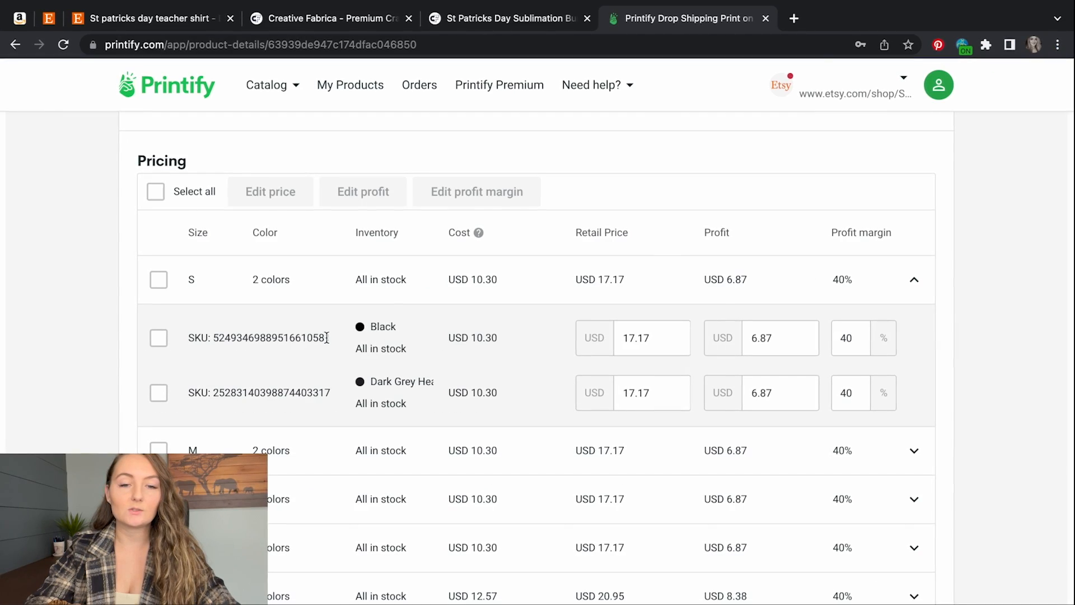
pyautogui.moveTo(331, 337); pyautogui.dragTo(216, 333)
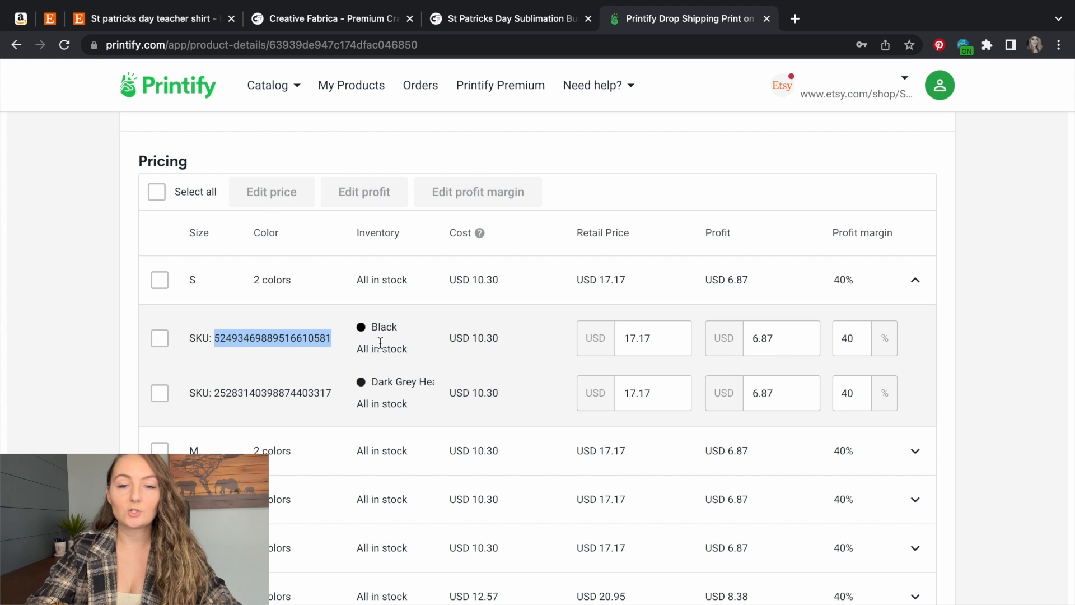
# - Review the tee's mockup views, product description and variant pricing on its product page
pyautogui.scroll(15, 408, 352)
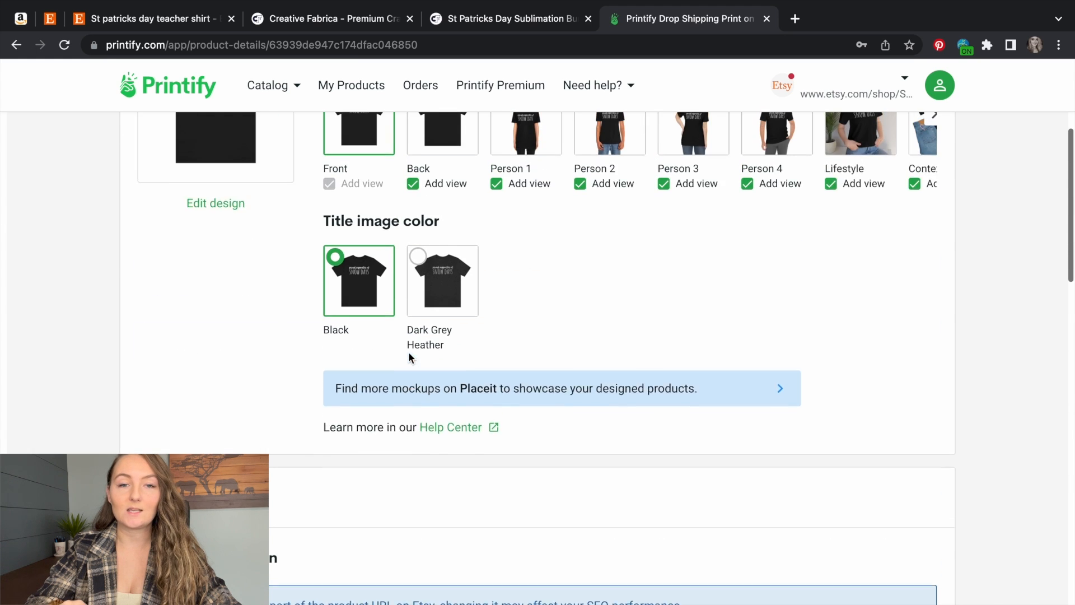
pyautogui.scroll(3, 385, 296)
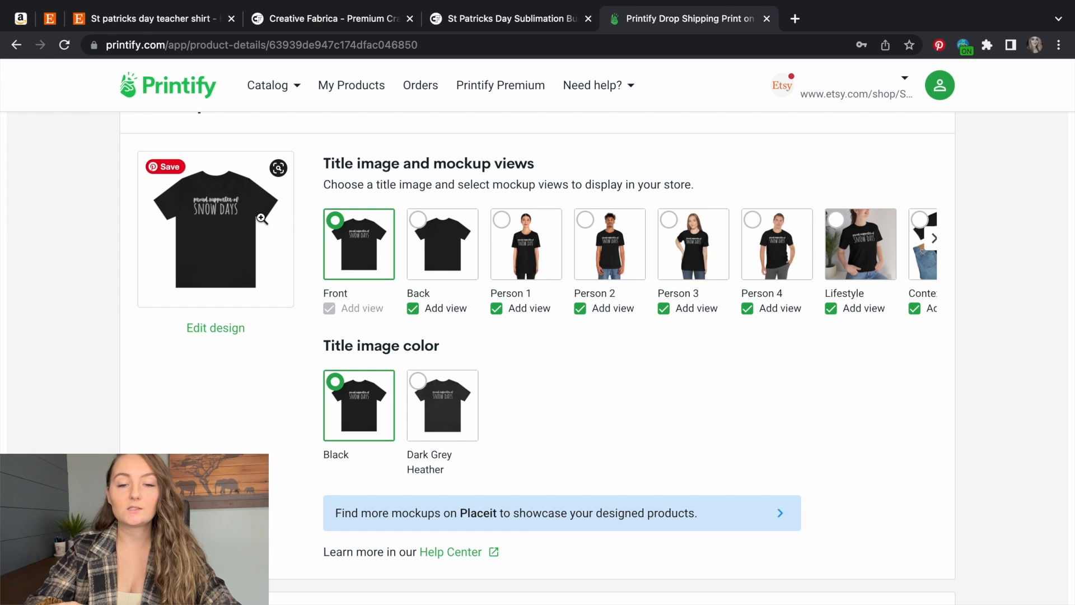
pyautogui.scroll(-10, 261, 218)
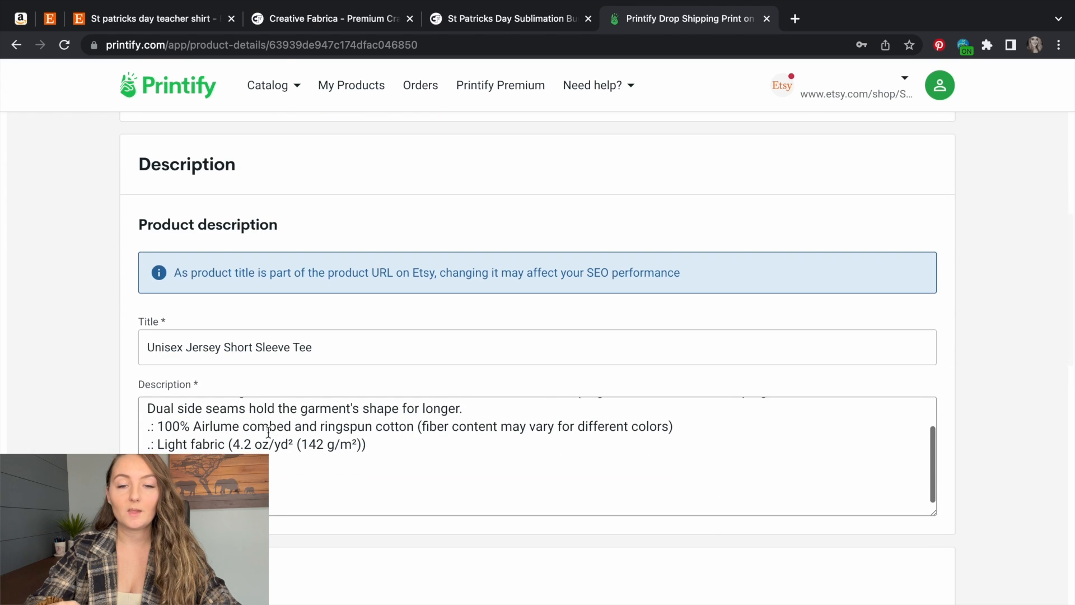
pyautogui.scroll(-6, 269, 563)
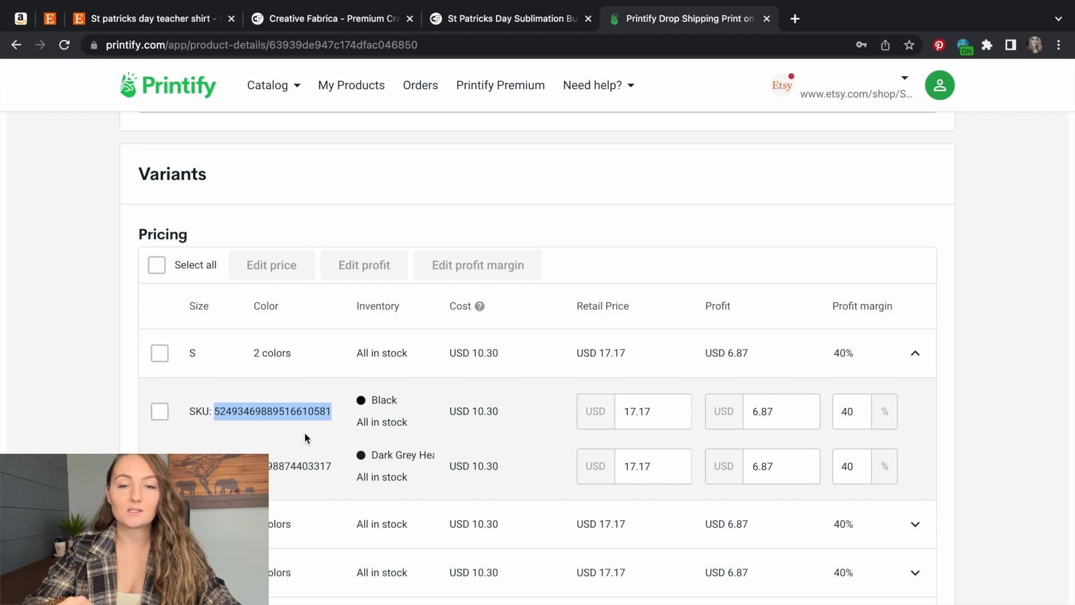
pyautogui.scroll(10, 304, 432)
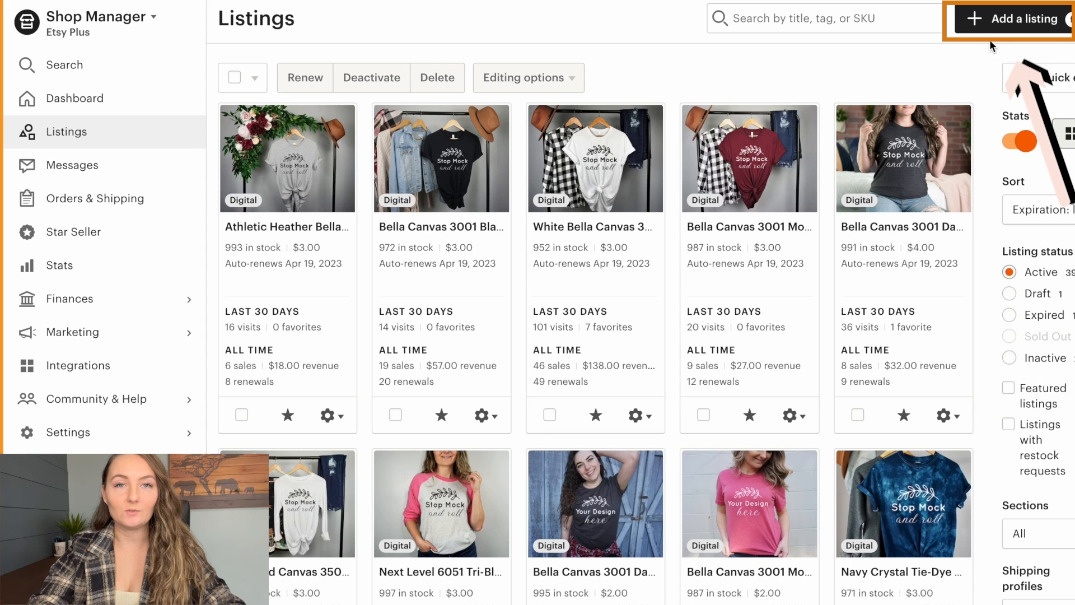
# - Start a new listing in Etsy Shop Manager and preview its size chart and primary shirt photo
pyautogui.click(998, 27)
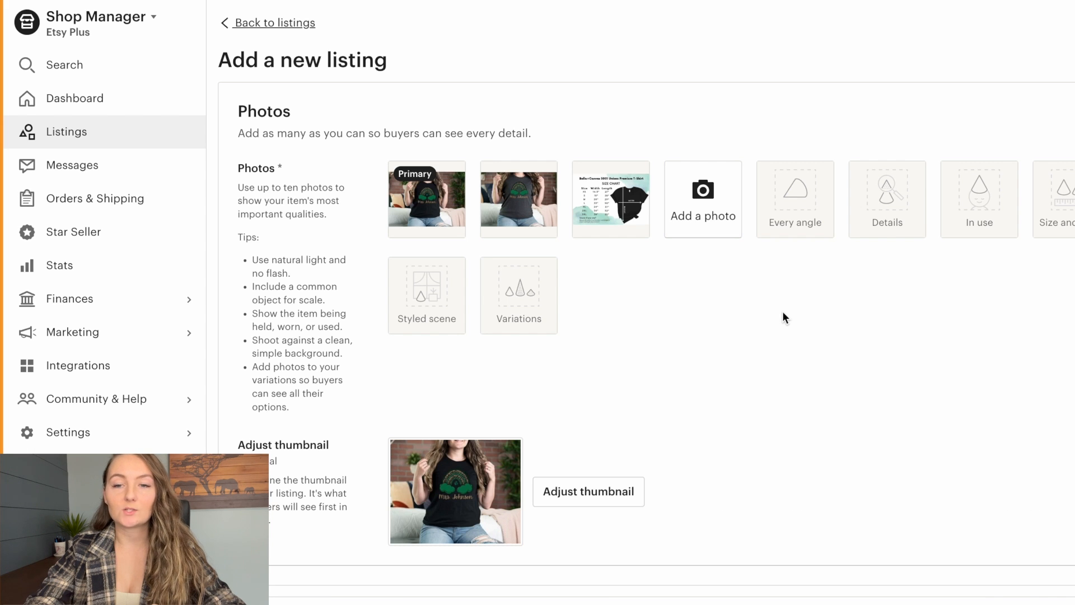
pyautogui.click(618, 172)
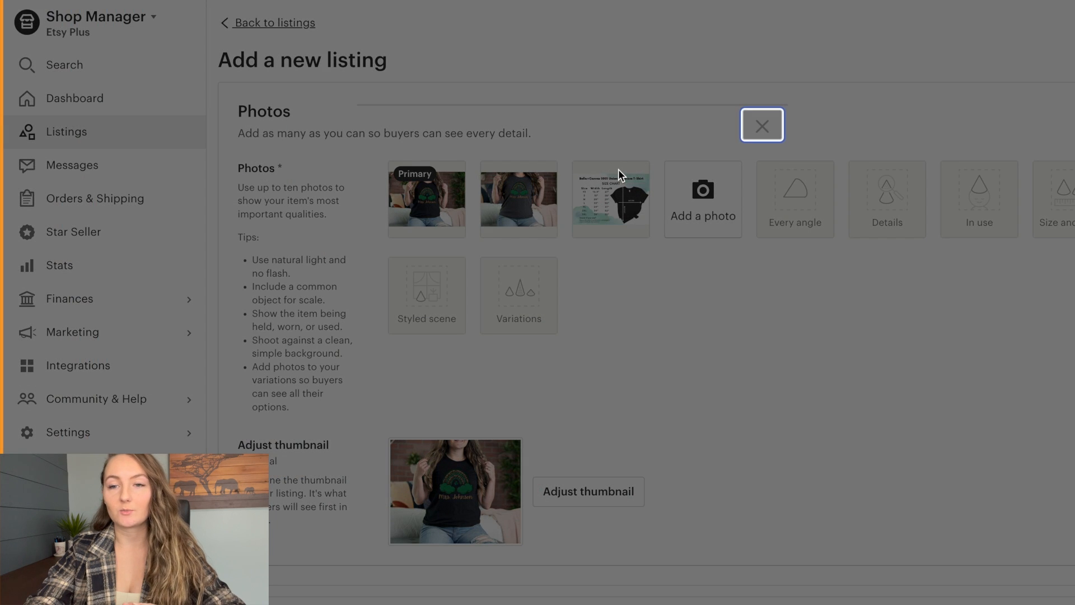
pyautogui.click(762, 127)
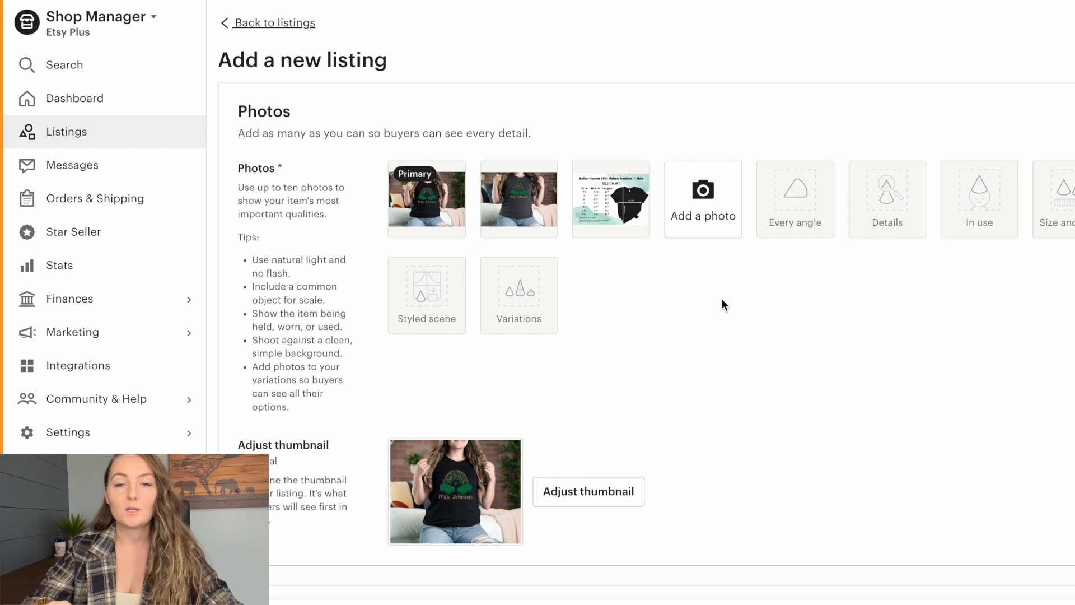
pyautogui.click(440, 194)
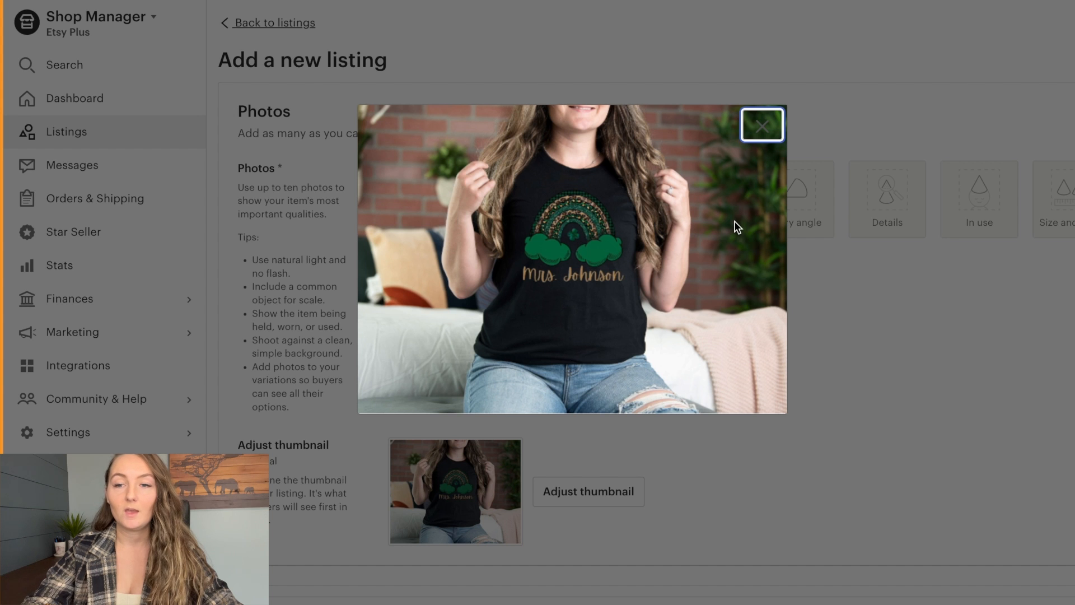
pyautogui.click(766, 129)
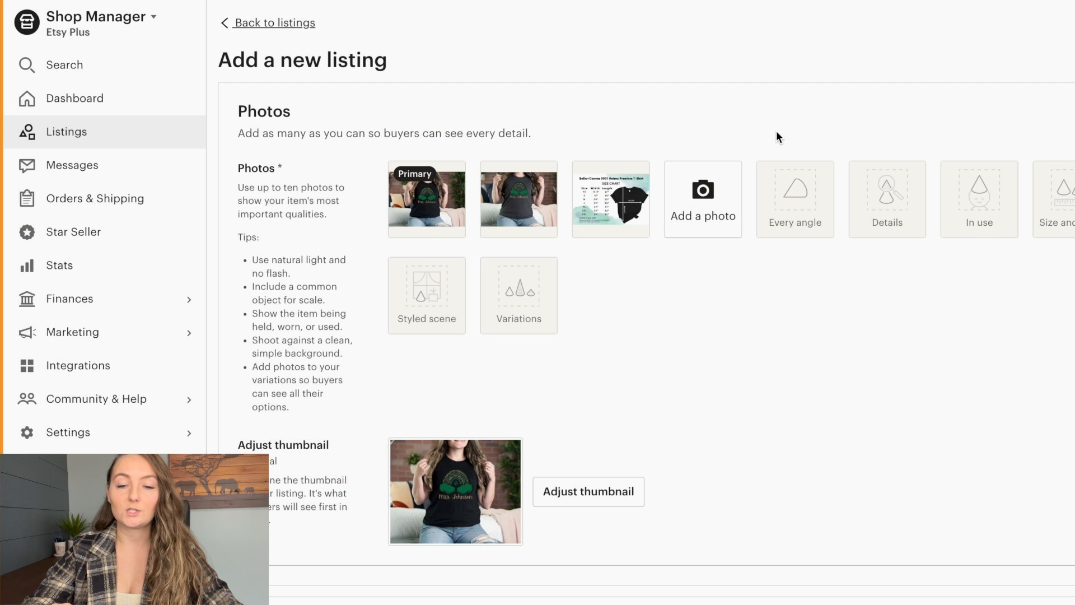
# - Zoom in the listing thumbnail to about the middle of its range, center it on the shirt design and save it
pyautogui.click(582, 497)
pyautogui.moveTo(501, 408); pyautogui.dragTo(559, 413)
pyautogui.moveTo(595, 293); pyautogui.dragTo(560, 281)
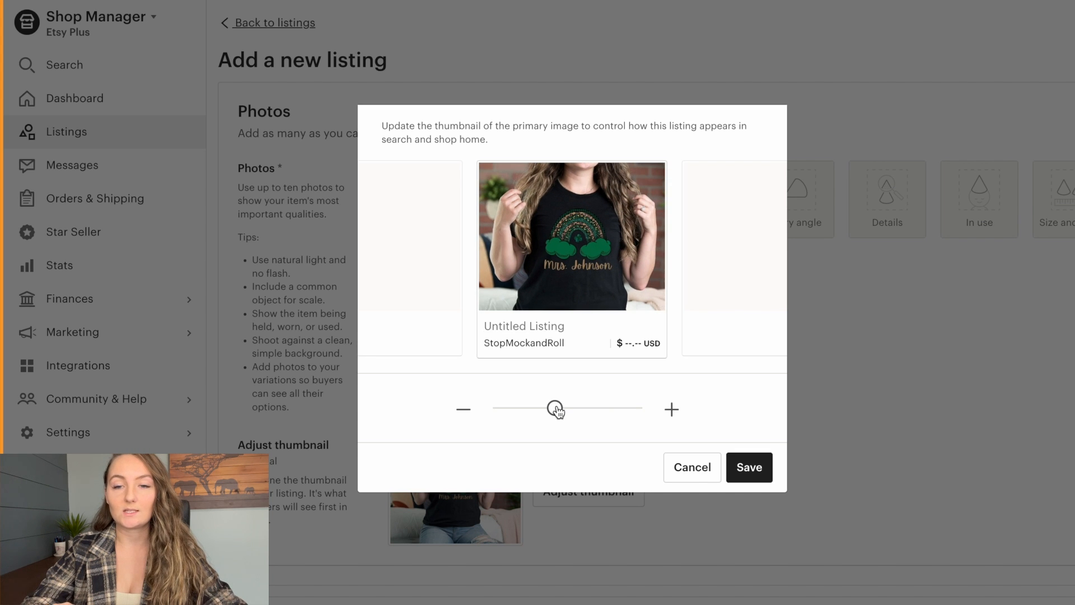
pyautogui.moveTo(557, 409); pyautogui.dragTo(566, 411)
pyautogui.moveTo(595, 267); pyautogui.dragTo(585, 259)
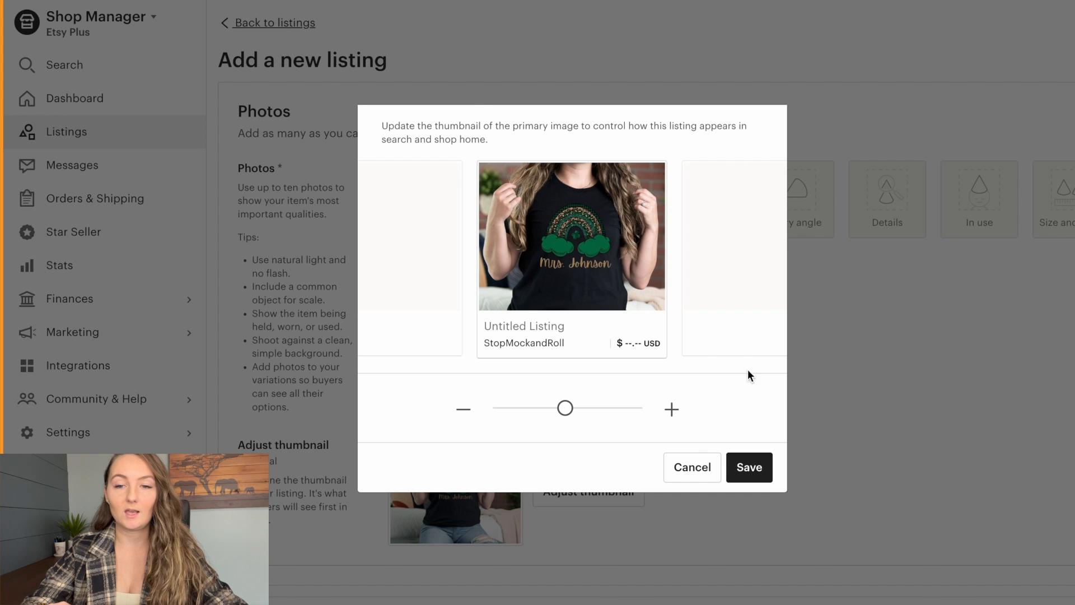
pyautogui.click(758, 468)
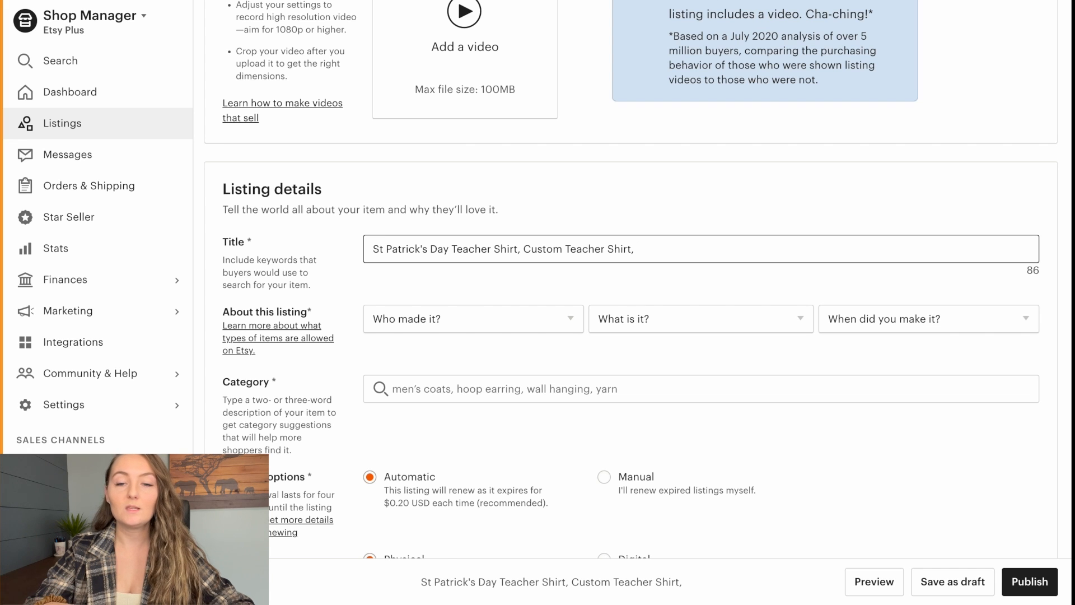
# - Describe the listing as made by another company or person, a finished product, and Made To Order
pyautogui.click(481, 318)
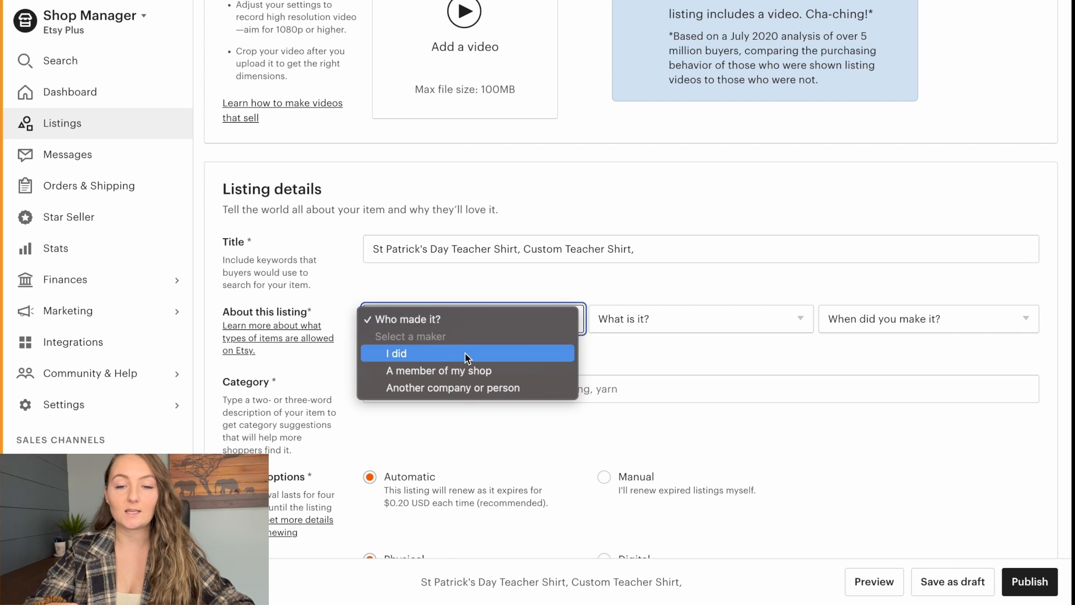
pyautogui.click(453, 388)
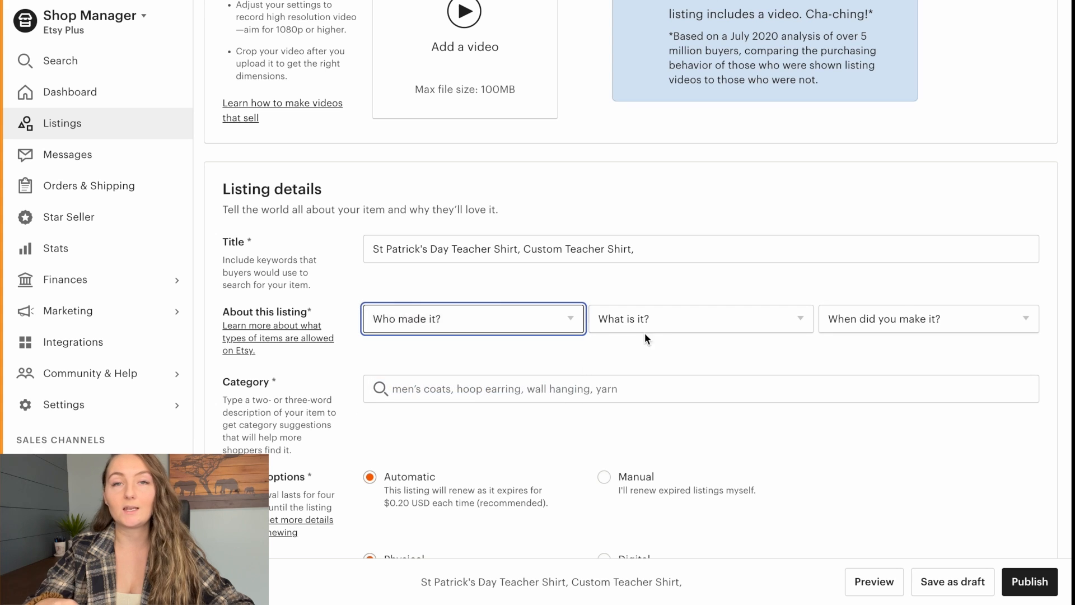
pyautogui.click(681, 324)
pyautogui.click(680, 354)
pyautogui.click(910, 319)
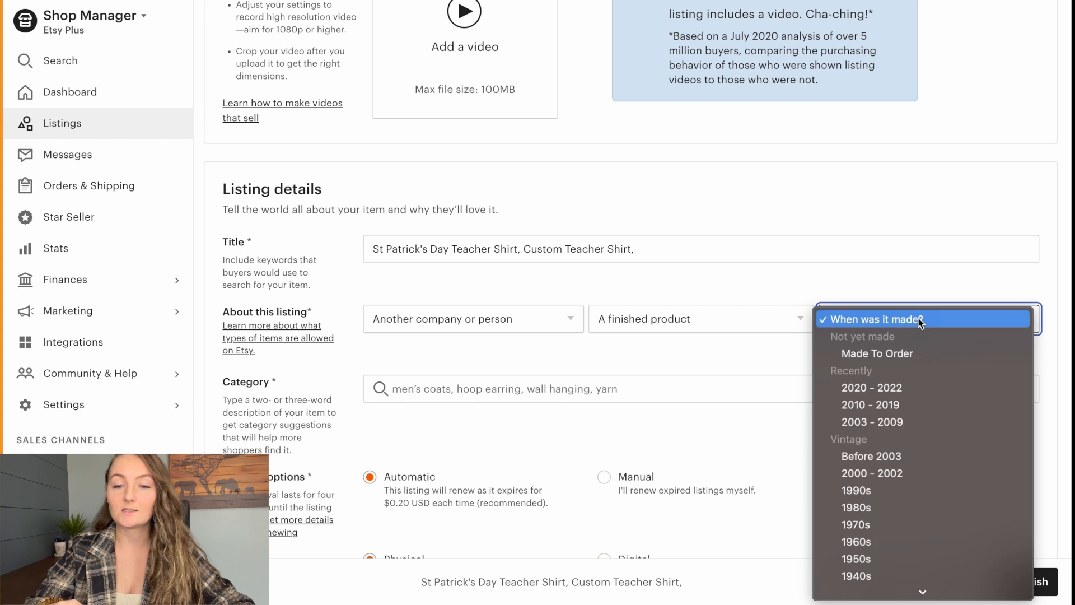
pyautogui.click(893, 355)
# - Search the listing categories for "shirt" and choose T-shirts under Gender-Neutral Adult Clothing, Tops & Tees
pyautogui.scroll(-2, 582, 289)
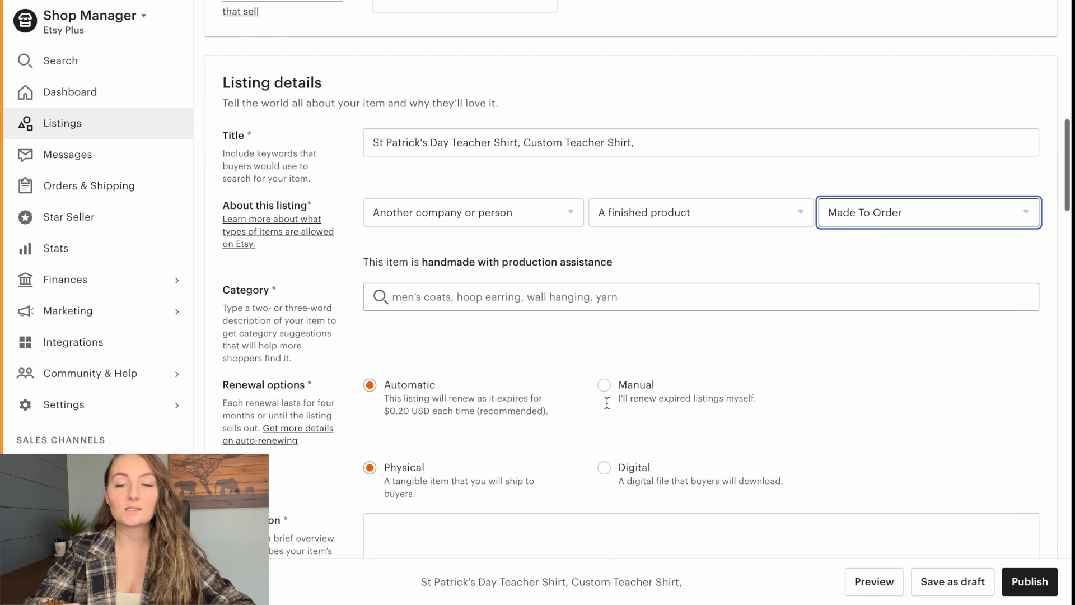
pyautogui.click(581, 289)
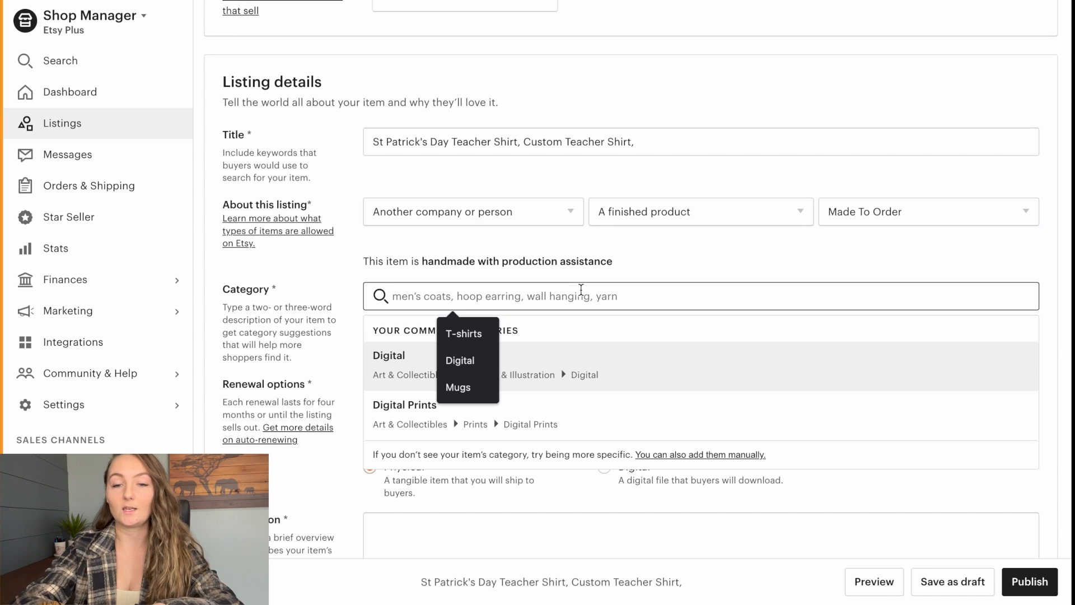
pyautogui.write('shirt')
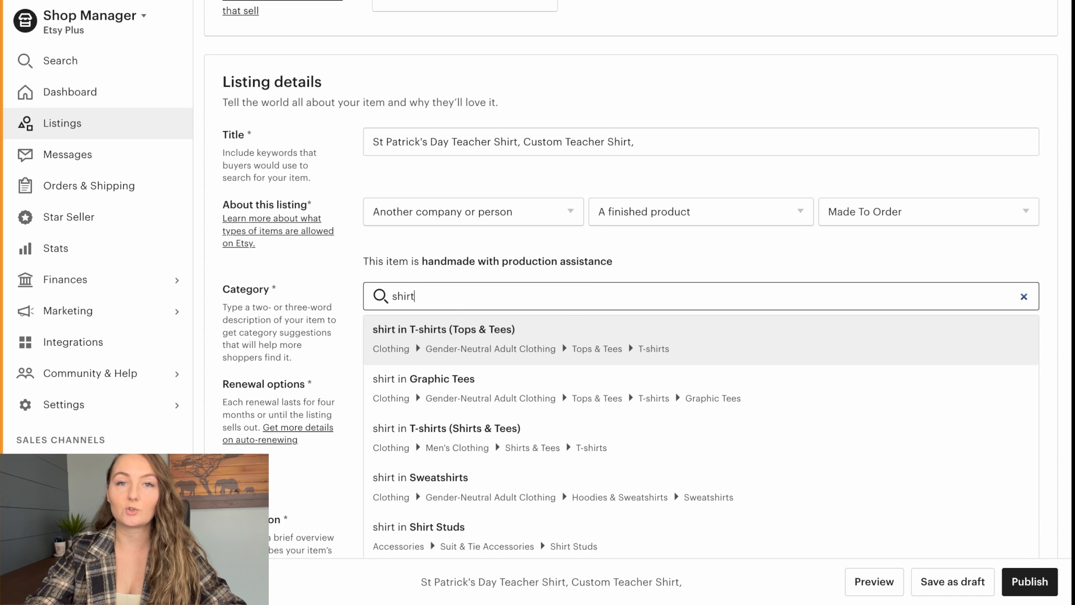
pyautogui.click(553, 337)
# - Set the listing's optional holiday attribute to St Patrick's Day
pyautogui.scroll(-8, 660, 312)
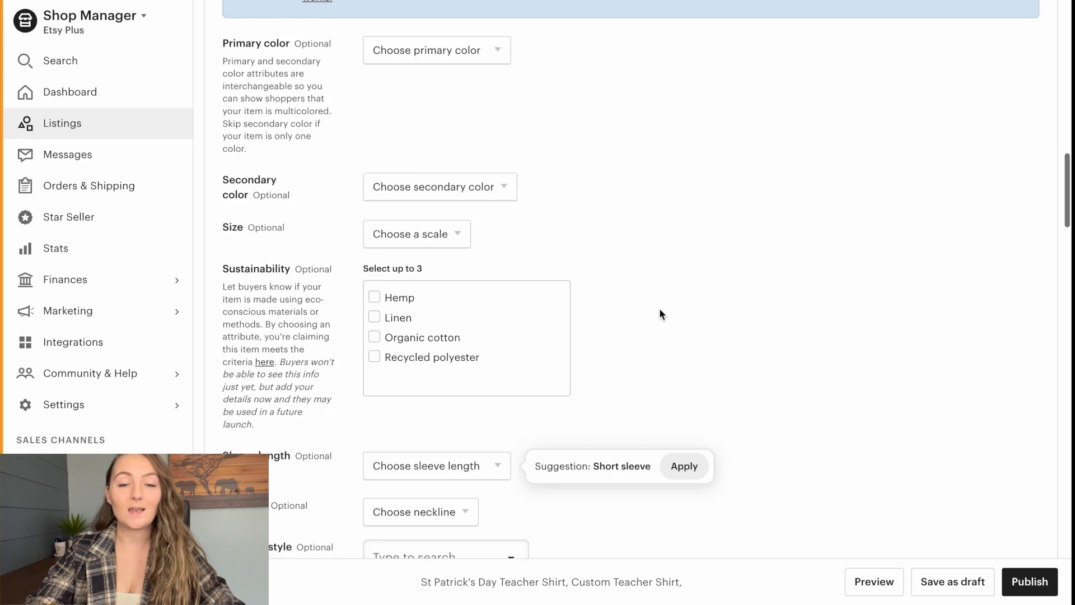
pyautogui.scroll(-3, 667, 313)
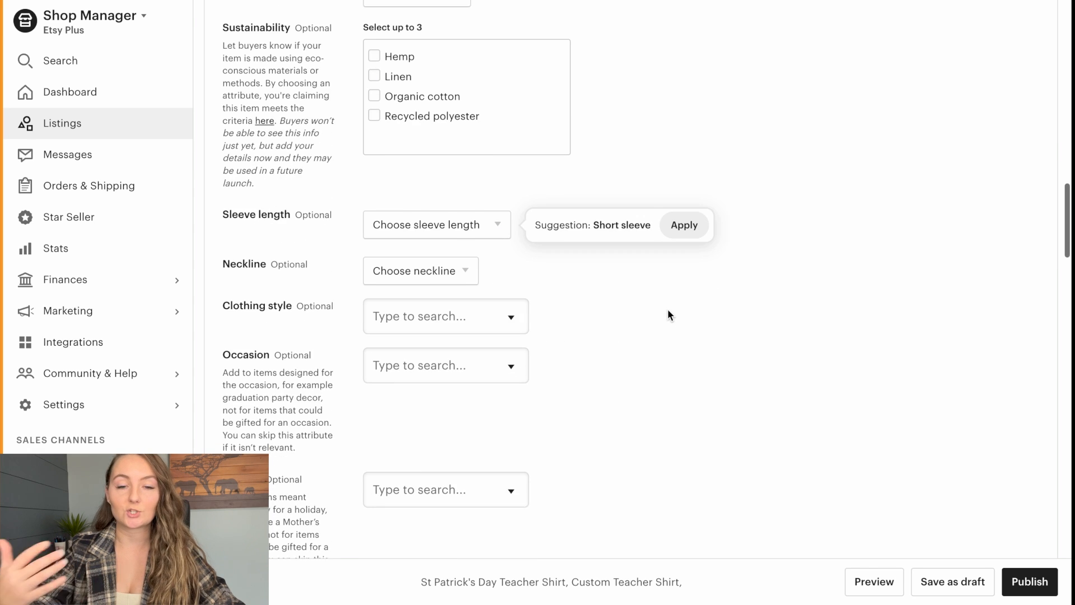
pyautogui.scroll(-3, 667, 314)
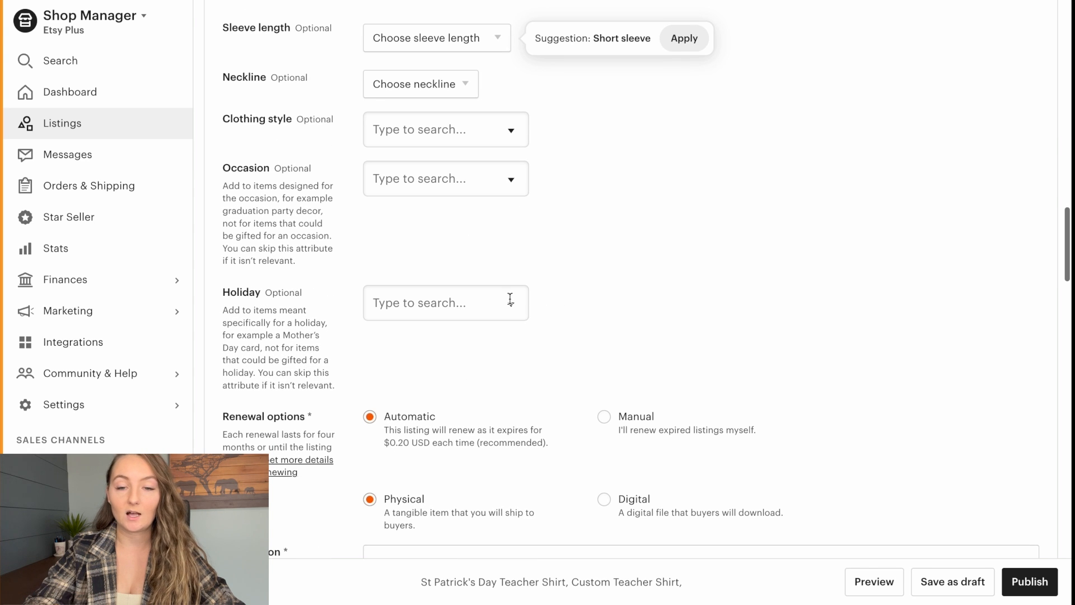
pyautogui.click(496, 305)
pyautogui.scroll(-5, 462, 379)
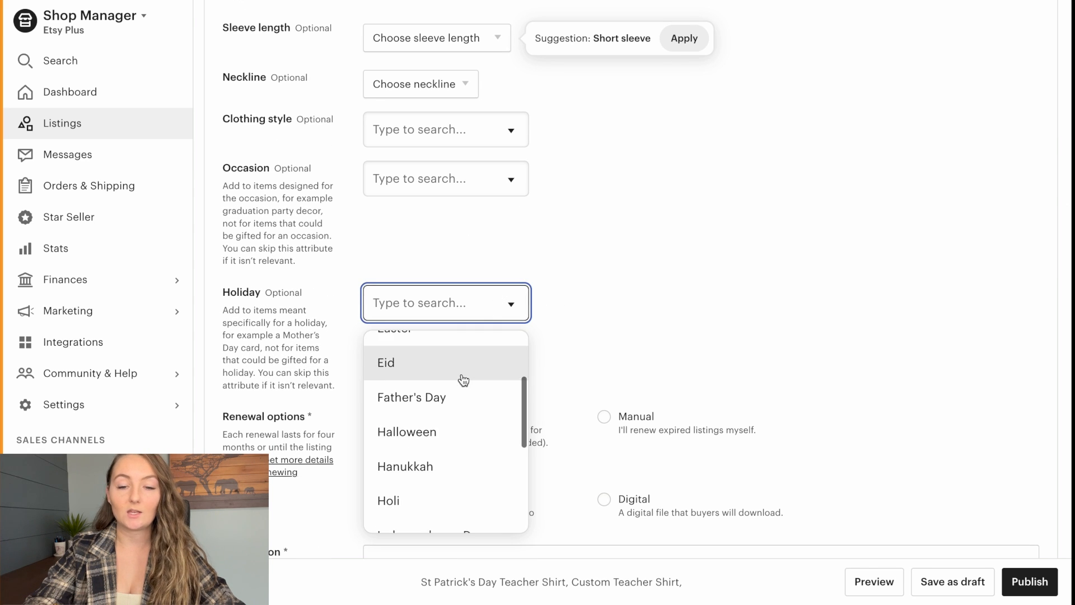
pyautogui.scroll(-2, 463, 379)
pyautogui.click(449, 426)
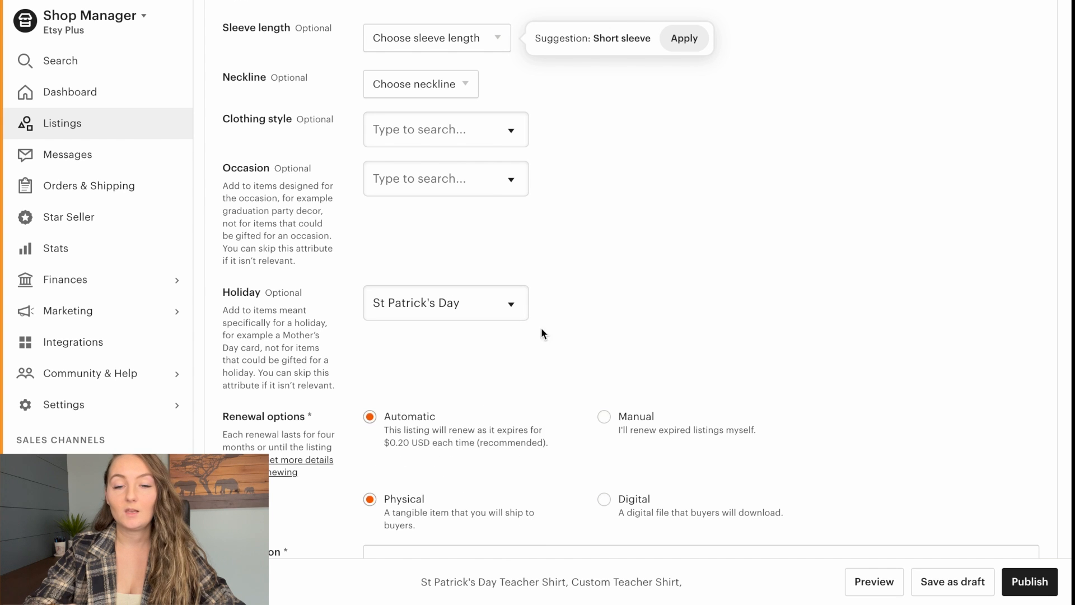
# - Enter "Your description here" as the listing description and select Printify as the production partner
pyautogui.scroll(-3, 637, 290)
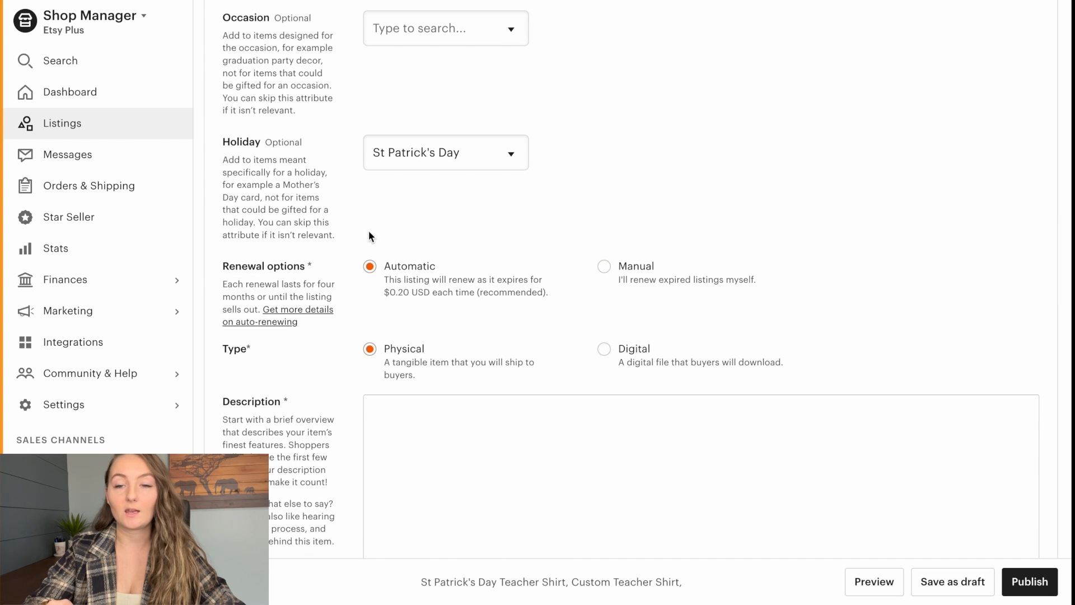
pyautogui.scroll(-2, 438, 314)
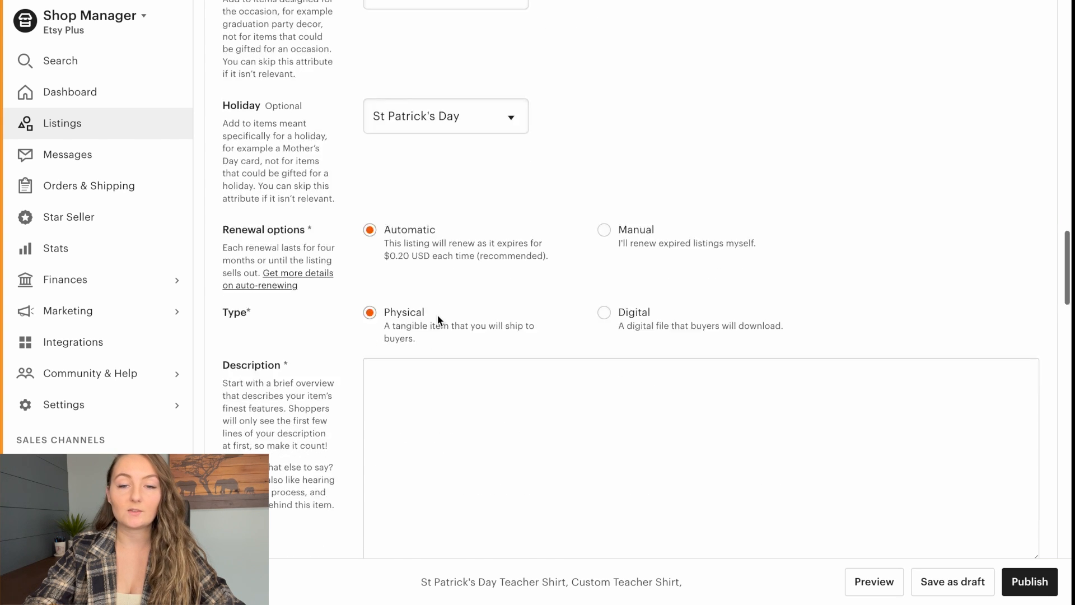
pyautogui.click(405, 328)
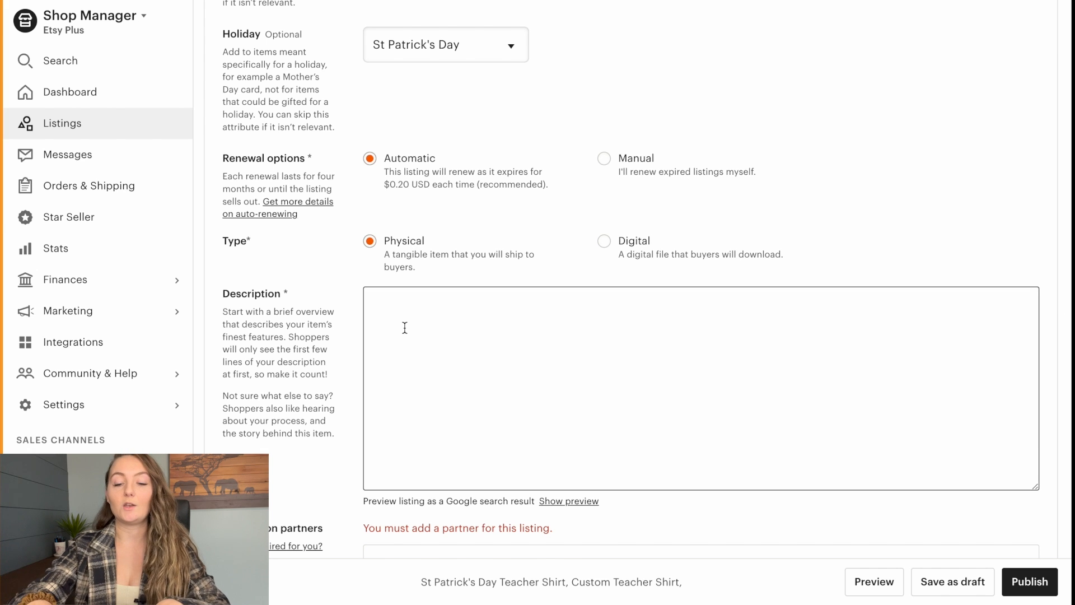
pyautogui.write('Your description here')
pyautogui.scroll(-5, 405, 327)
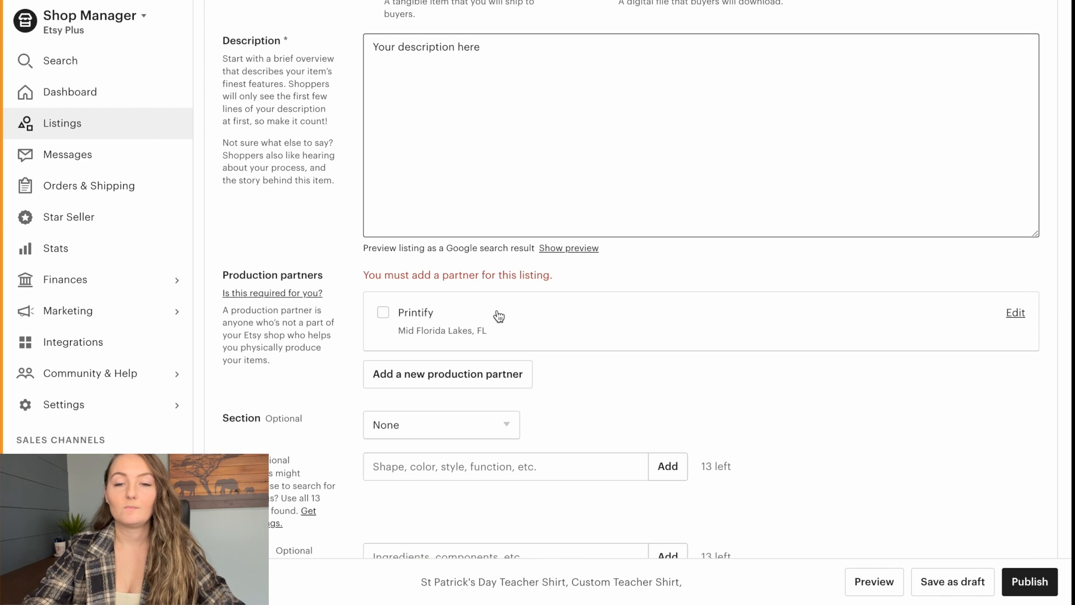
pyautogui.click(383, 313)
# - Look over the available shop sections and the tag entry field without choosing a section or adding tags
pyautogui.scroll(-2, 667, 378)
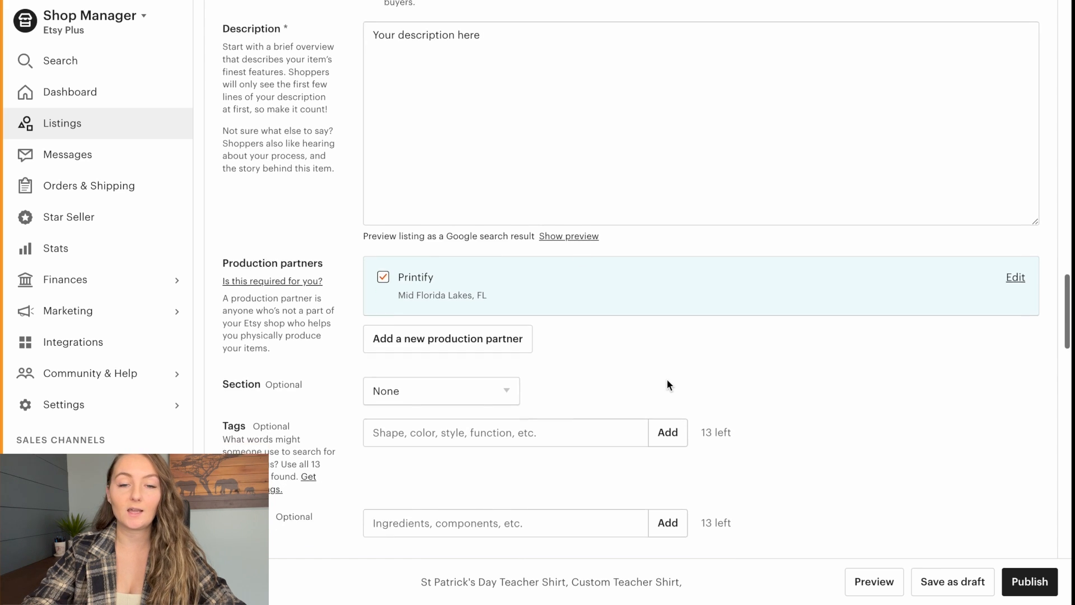
pyautogui.click(464, 315)
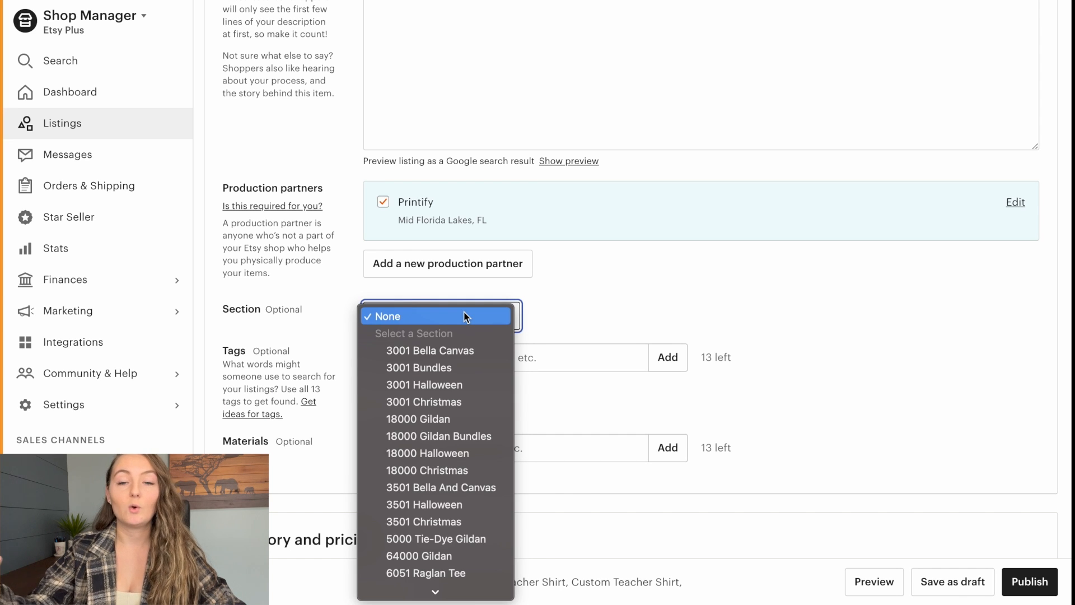
pyautogui.click(465, 317)
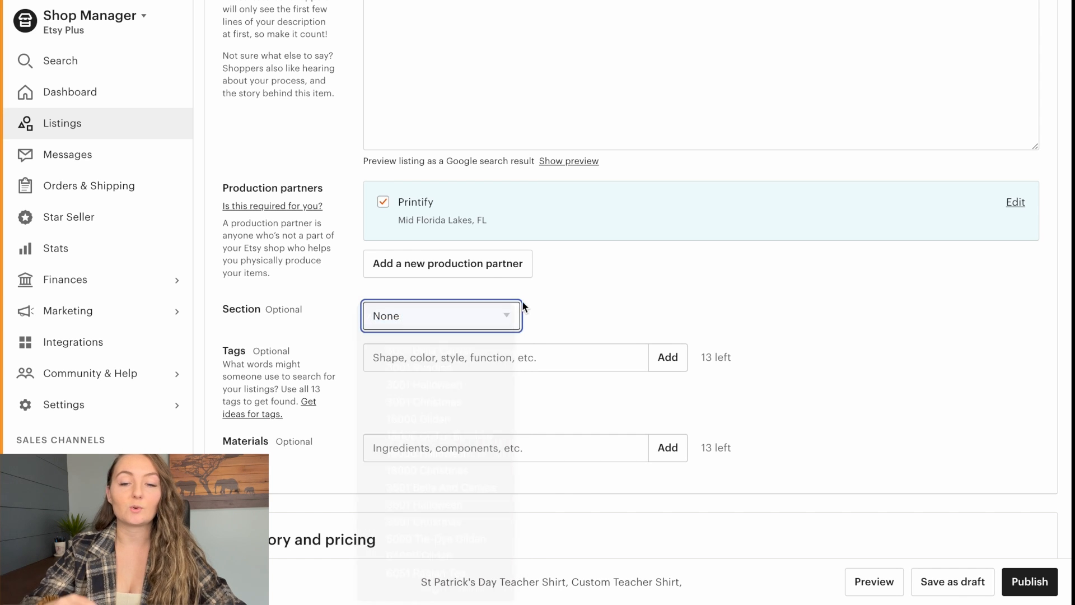
pyautogui.click(496, 357)
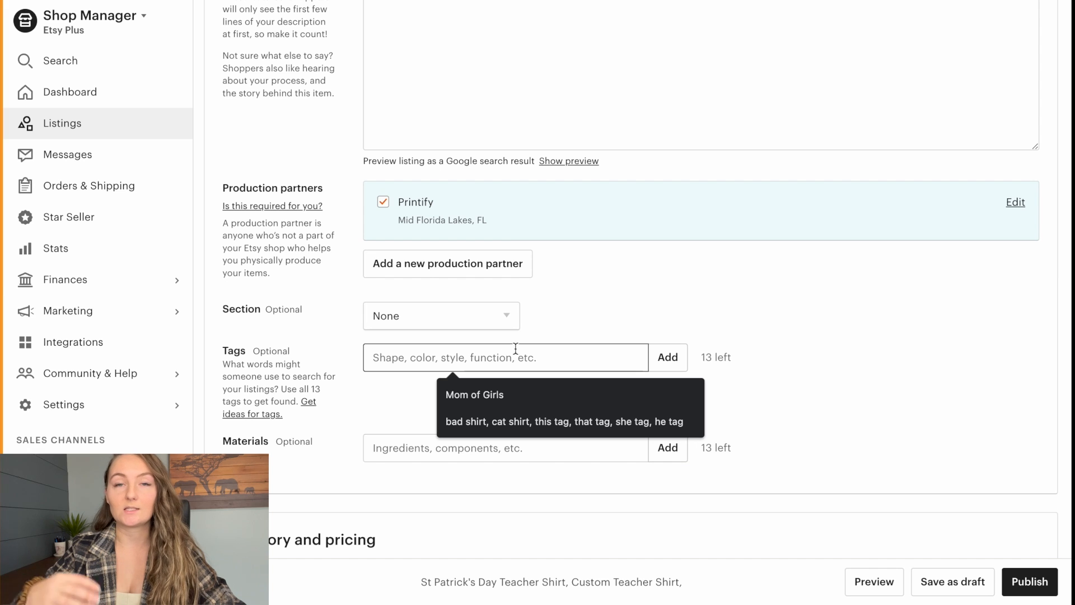
pyautogui.click(562, 323)
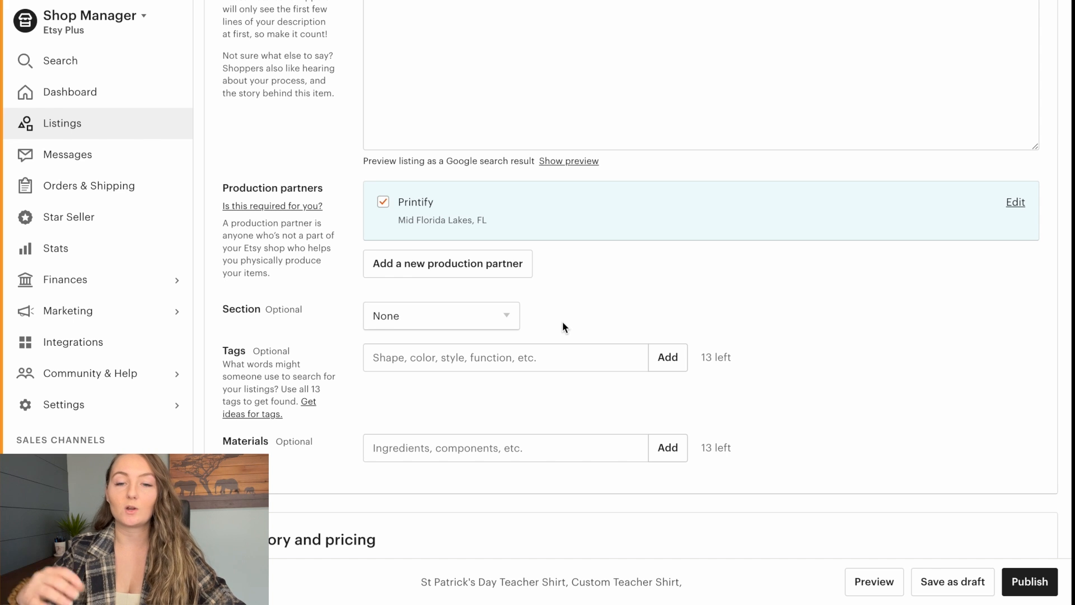
# - Add a custom variation named Size to the listing
pyautogui.scroll(-2, 562, 321)
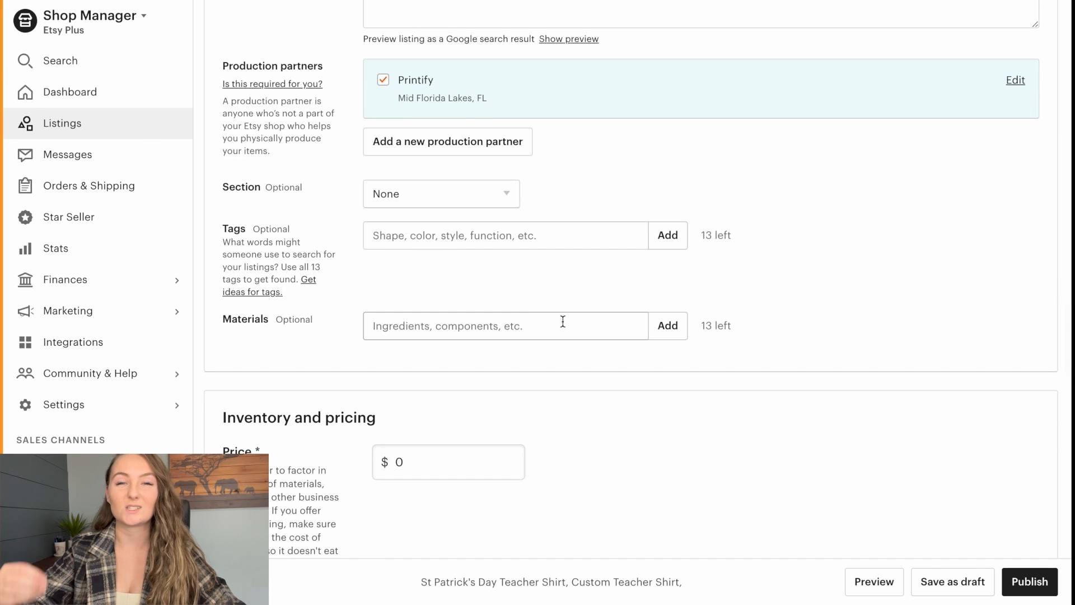
pyautogui.scroll(-6, 562, 321)
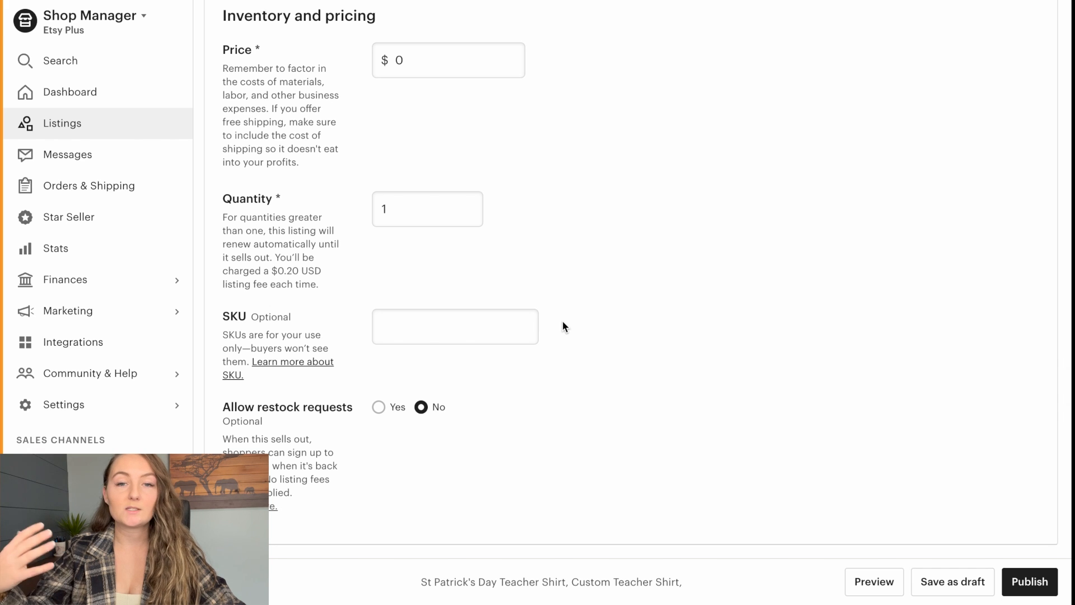
pyautogui.scroll(-3, 562, 326)
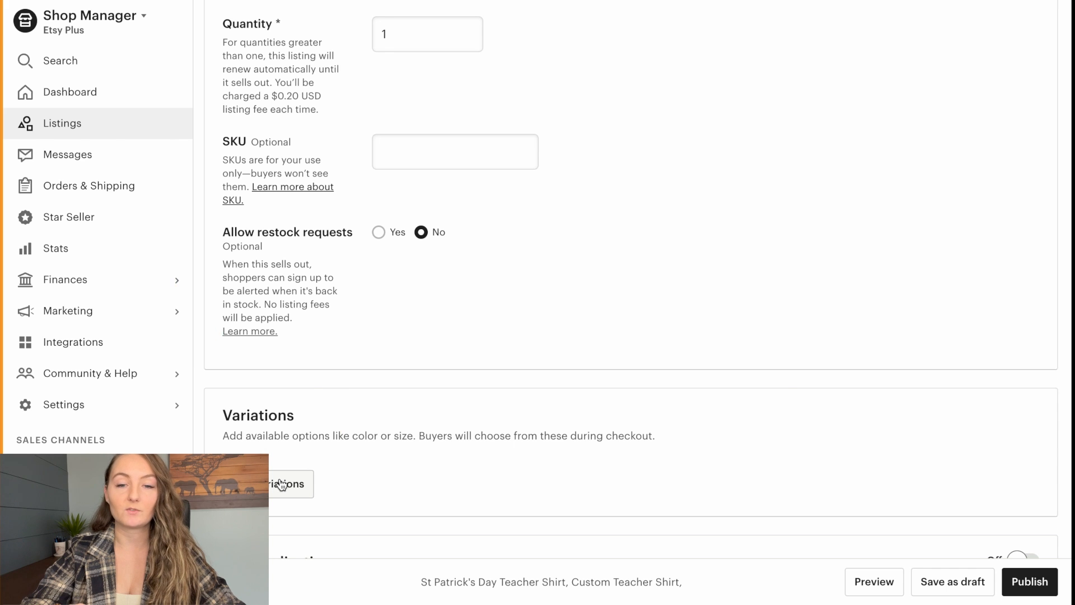
pyautogui.click(281, 485)
pyautogui.click(402, 307)
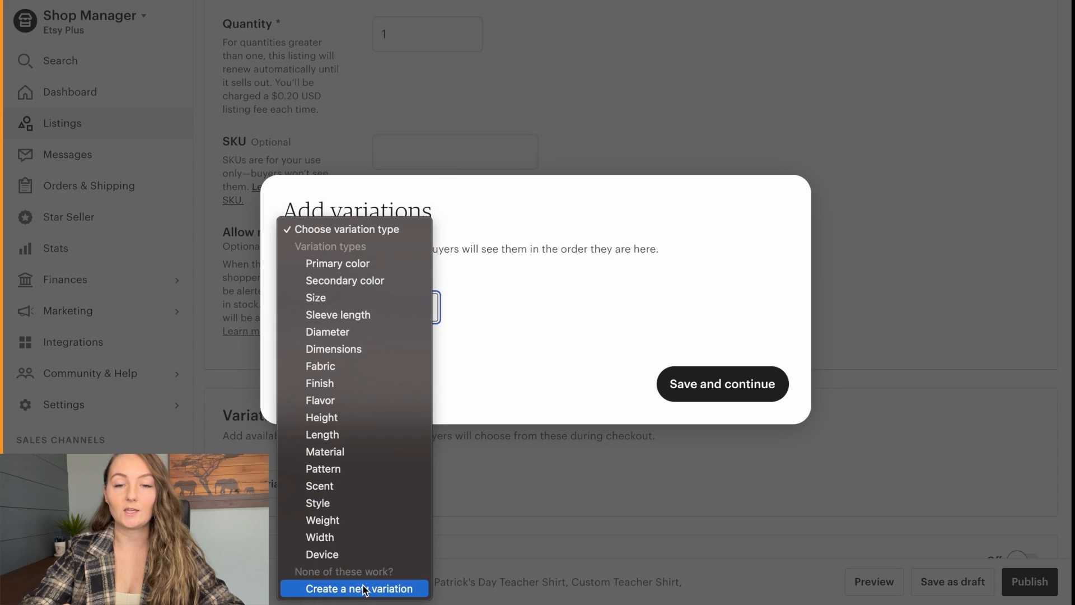
pyautogui.click(322, 594)
pyautogui.click(354, 298)
pyautogui.write('Size')
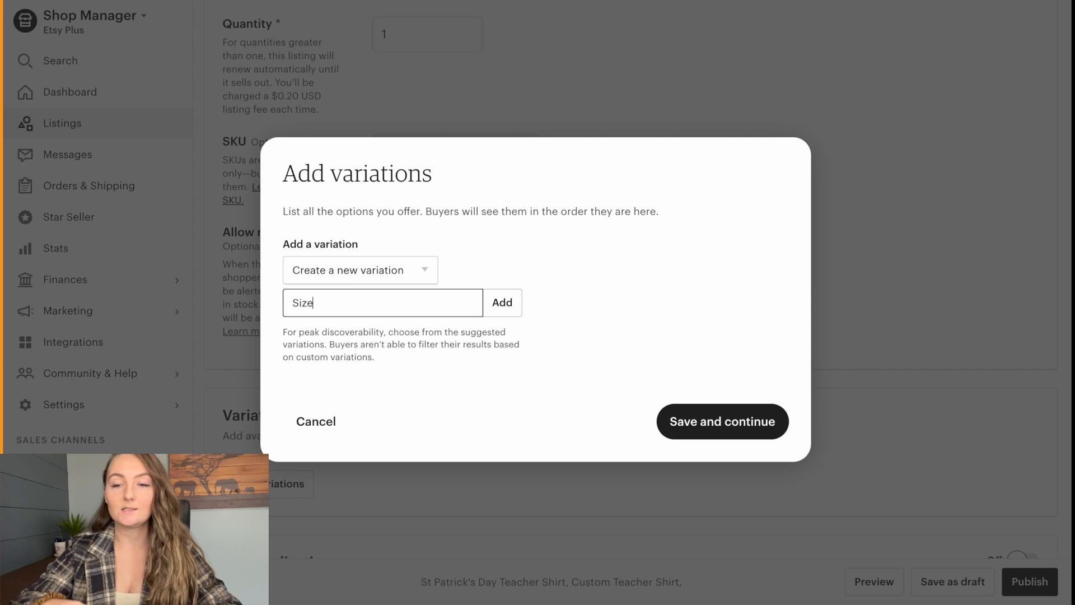
pyautogui.press('Return')
# - Add the size options Unisex Small, Unisex Medium, Unisex Large, Unisex XL, Unisex 2XL and Unisex 3XL
pyautogui.click(636, 234)
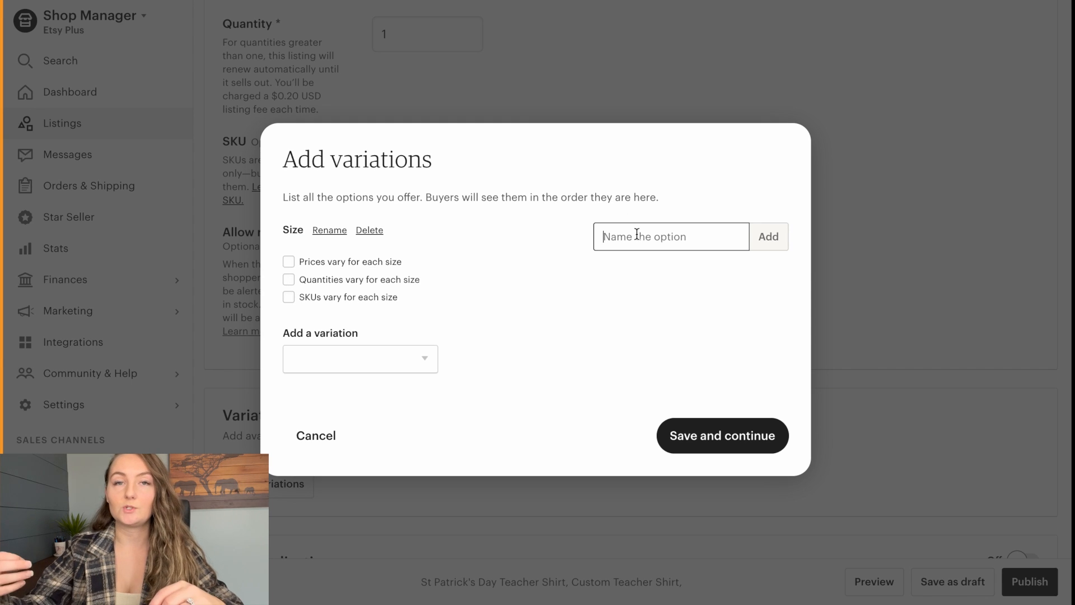
pyautogui.write('Unisex m')
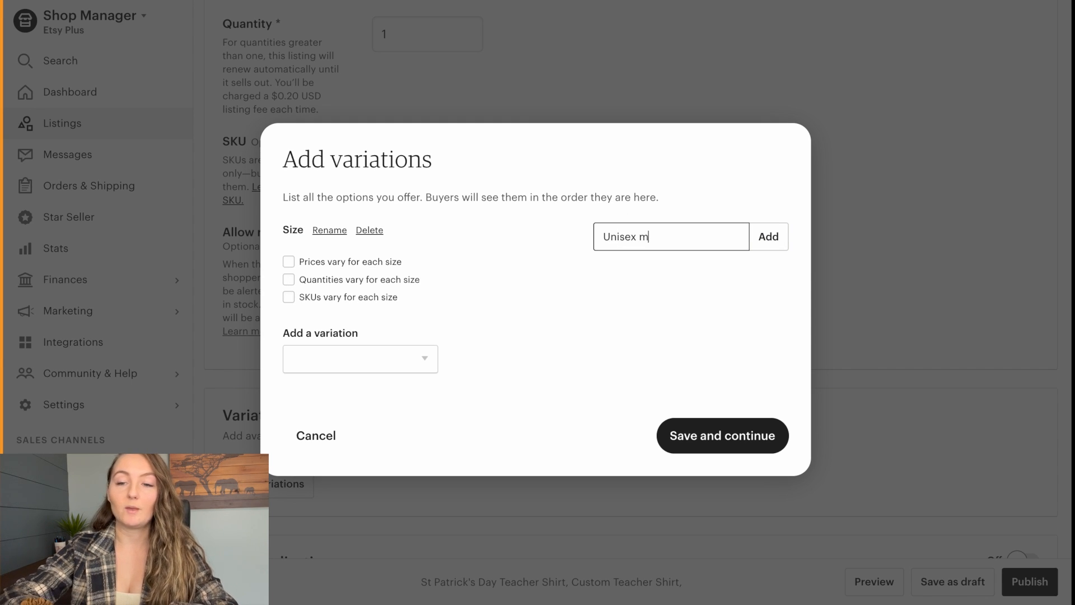
pyautogui.press('BackSpace')
pyautogui.write('Small')
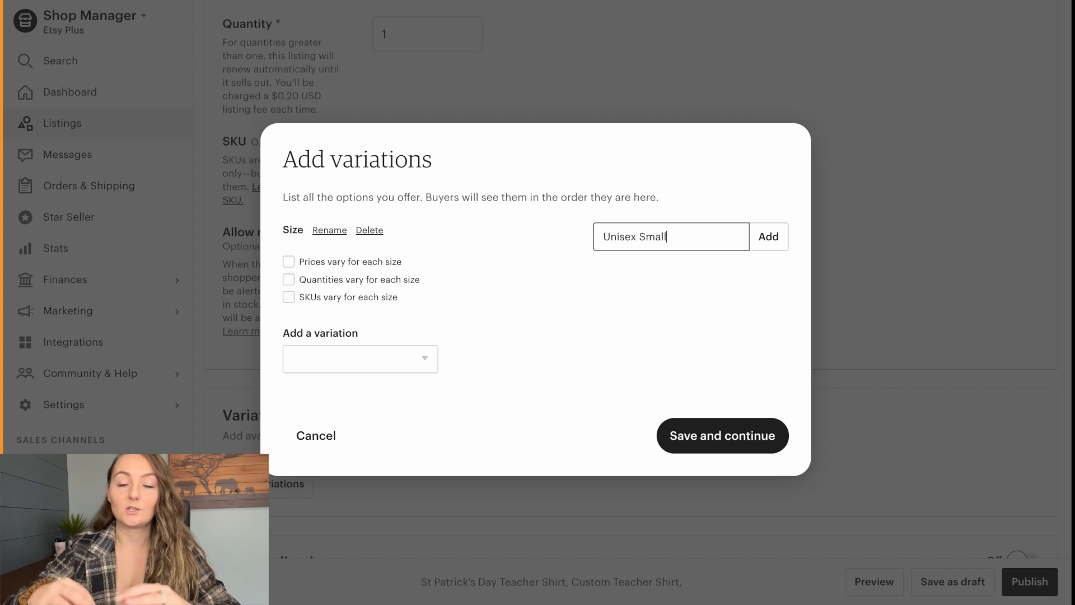
pyautogui.press('Return')
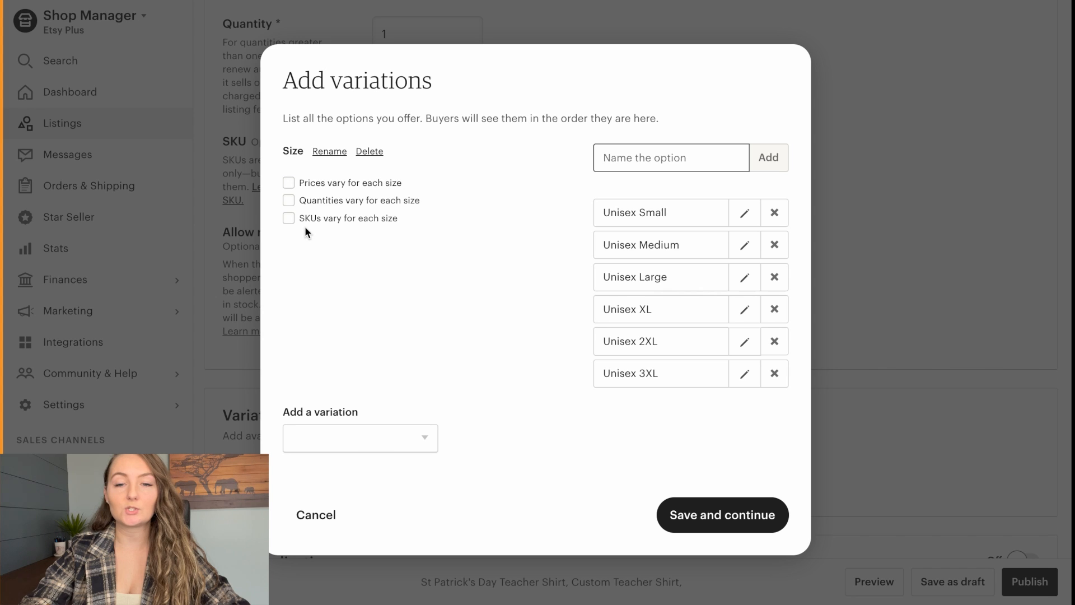
# - Make SKUs and prices vary for each size and save the variations
pyautogui.click(289, 218)
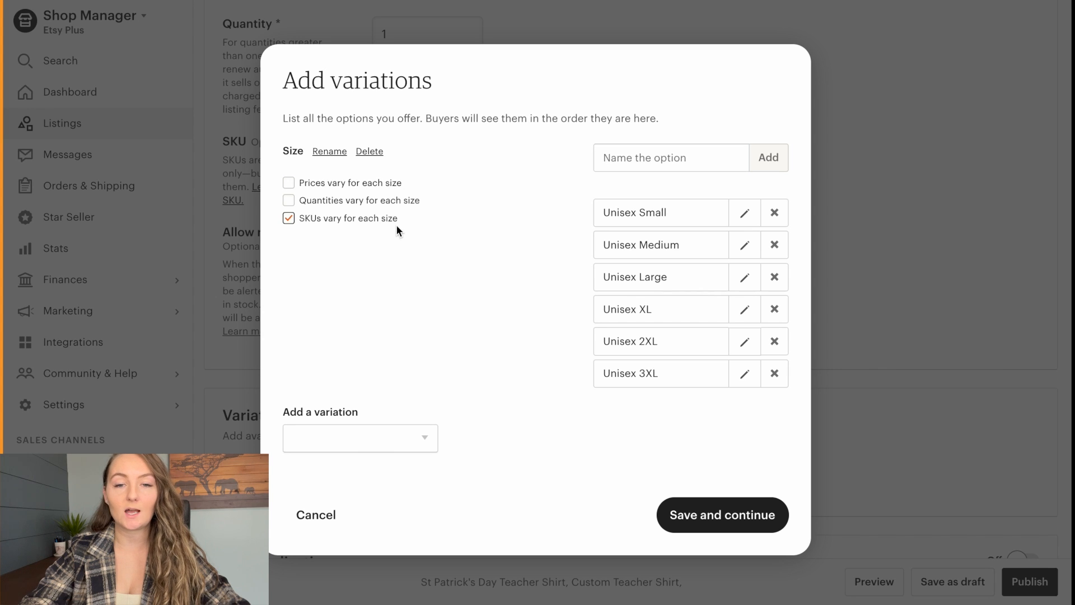
pyautogui.click(288, 183)
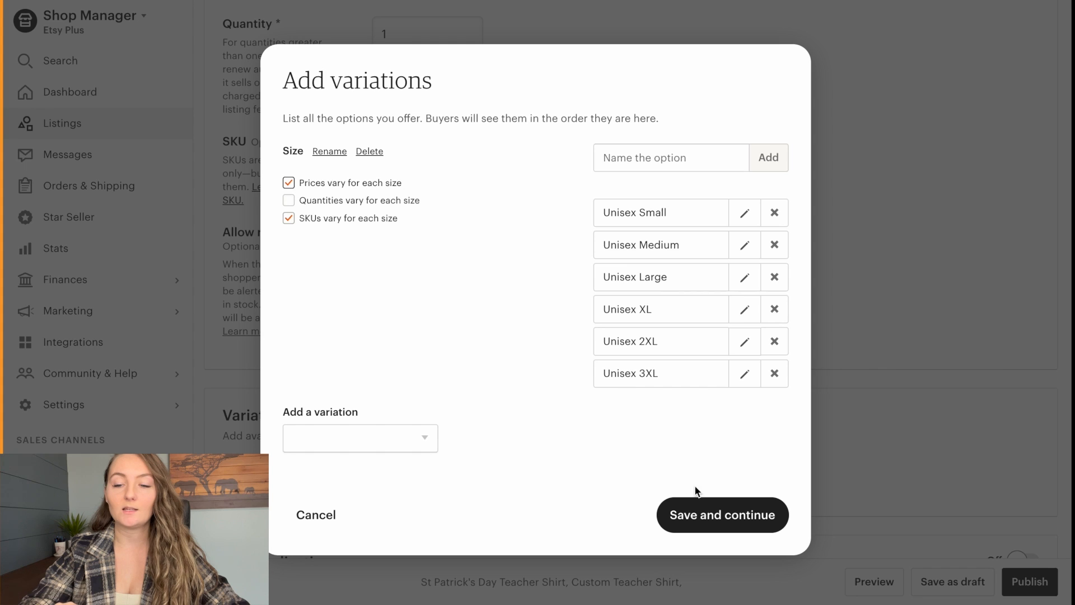
pyautogui.click(728, 515)
# - Set the price of all six size options to $24.99 with a bulk price update
pyautogui.scroll(-3, 727, 257)
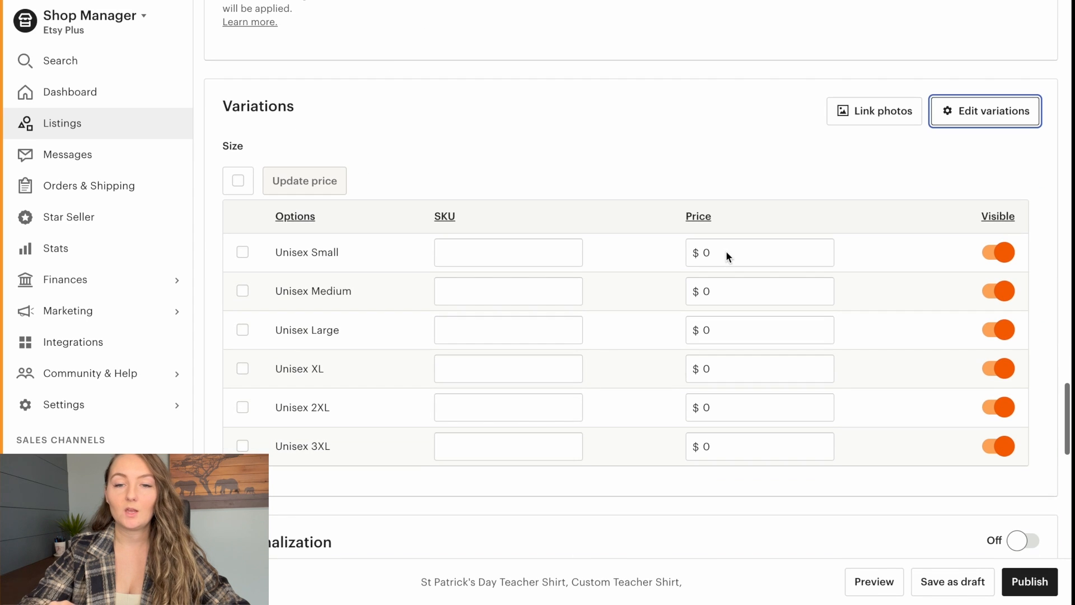
pyautogui.click(721, 252)
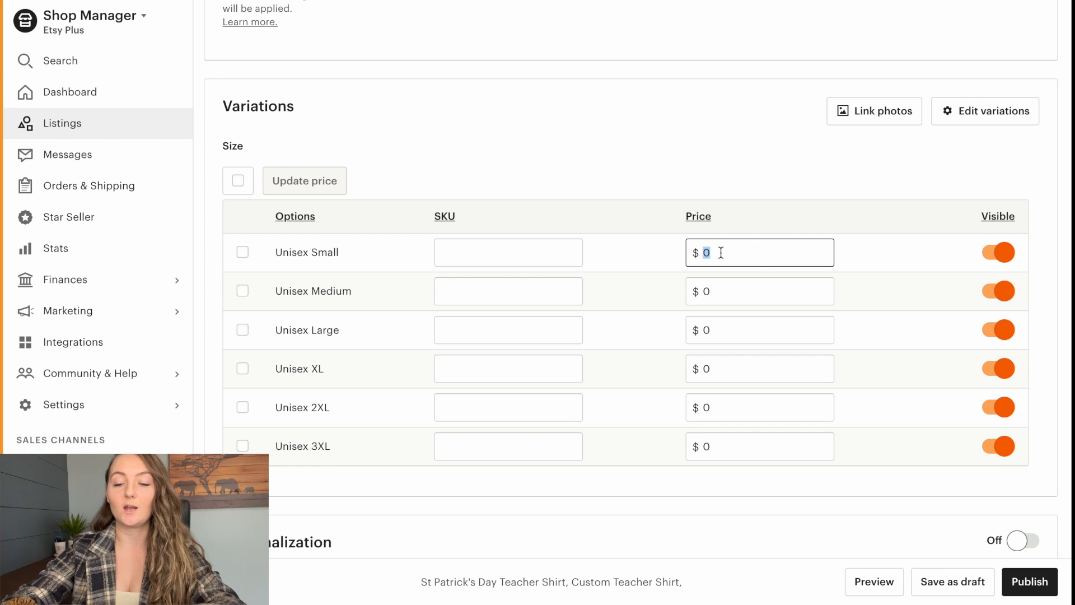
pyautogui.write('24.99')
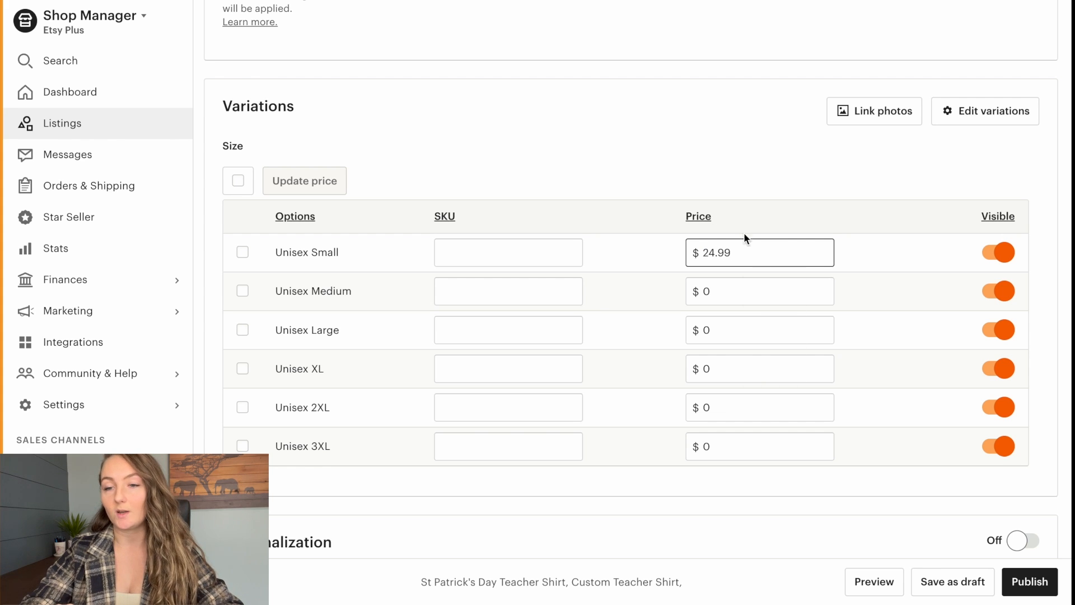
pyautogui.moveTo(744, 250); pyautogui.dragTo(706, 251)
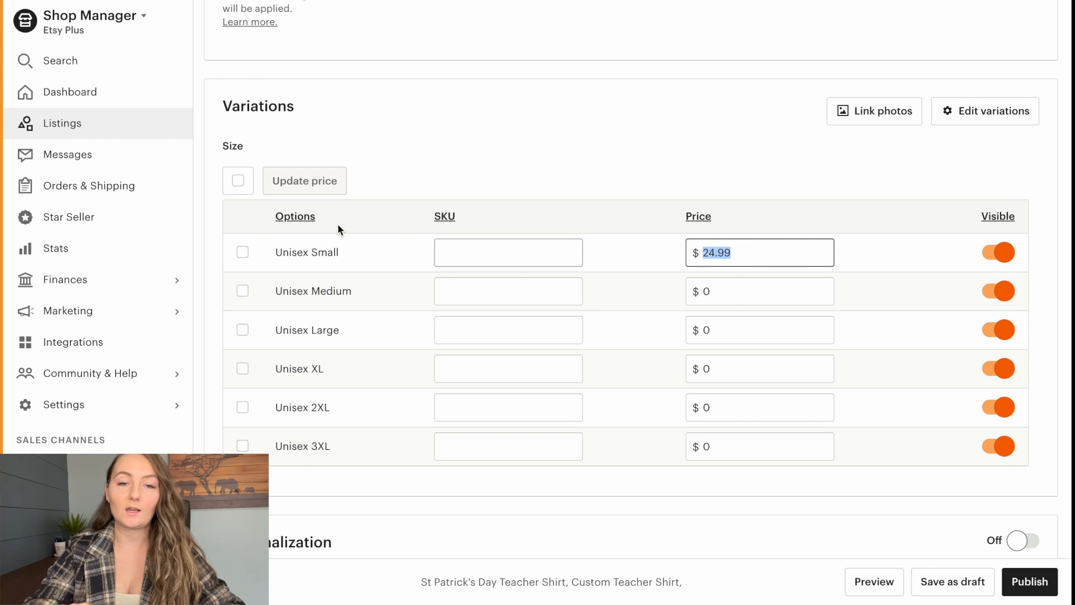
pyautogui.click(237, 180)
pyautogui.click(283, 179)
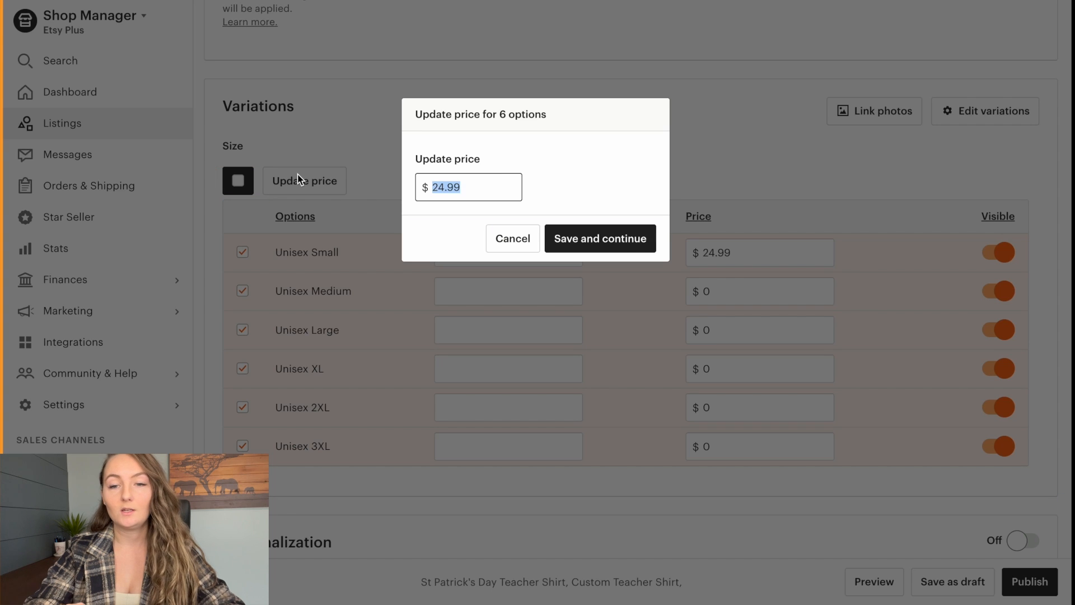
pyautogui.click(624, 240)
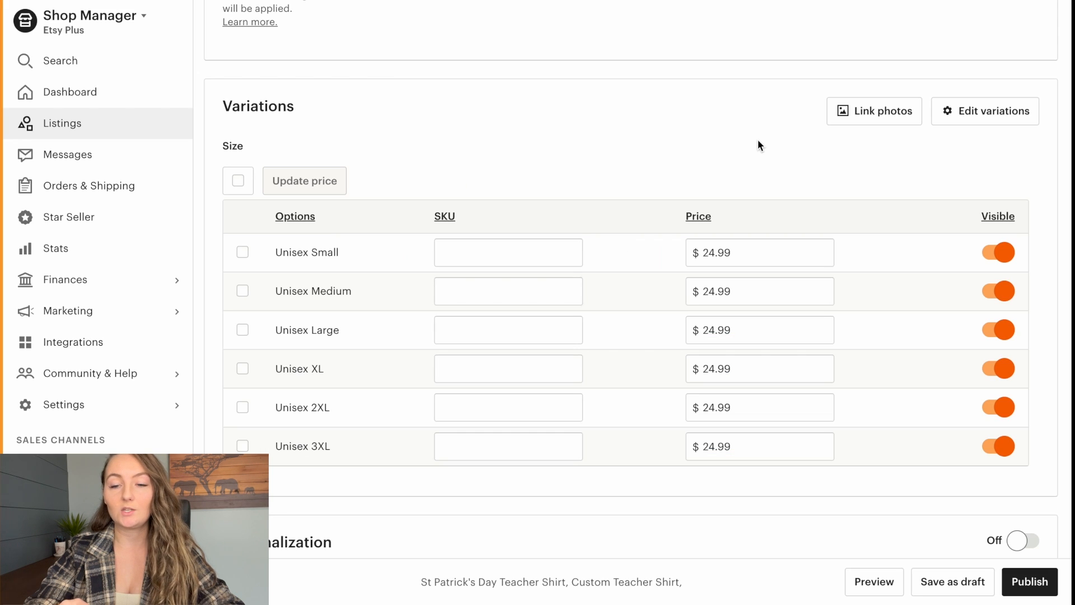
# - Set the price of Unisex 2XL to $25.99 and Unisex 3XL to $26.99
pyautogui.doubleClick(714, 406)
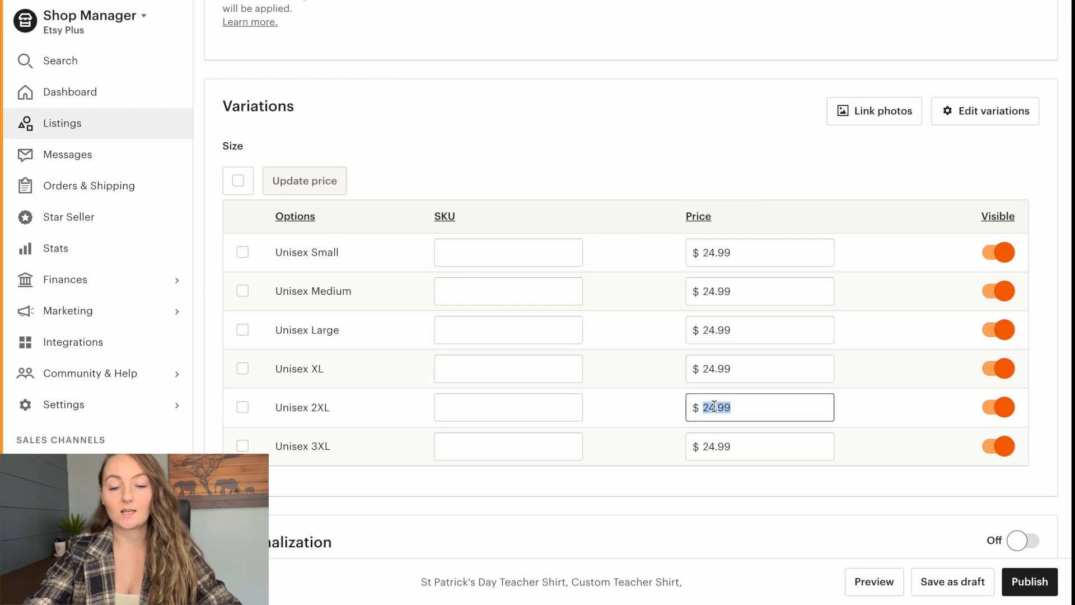
pyautogui.write('25.99')
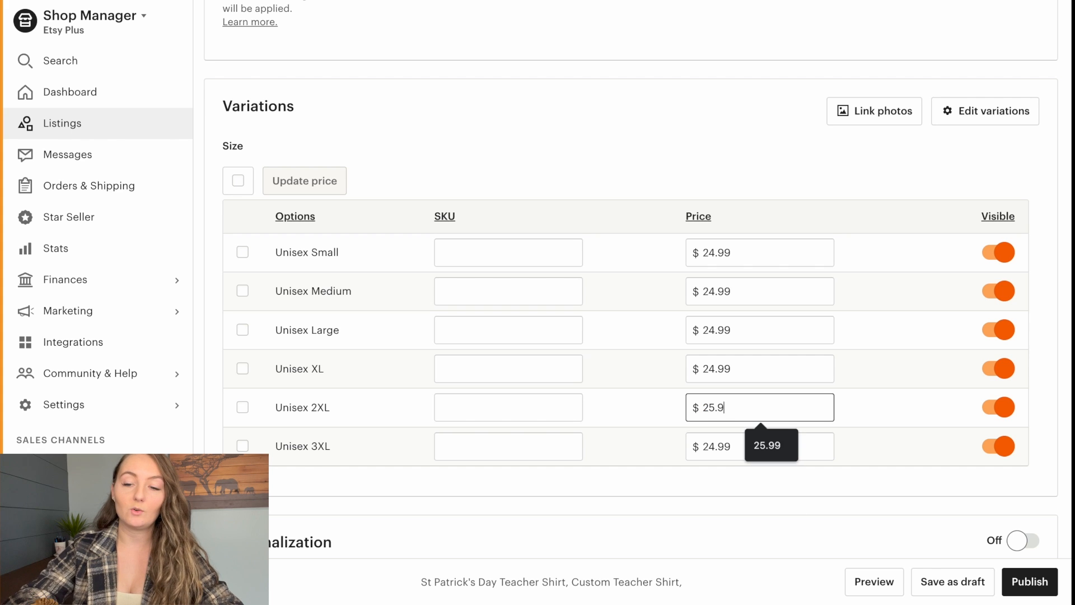
pyautogui.doubleClick(715, 447)
pyautogui.write('26.99')
pyautogui.click(900, 191)
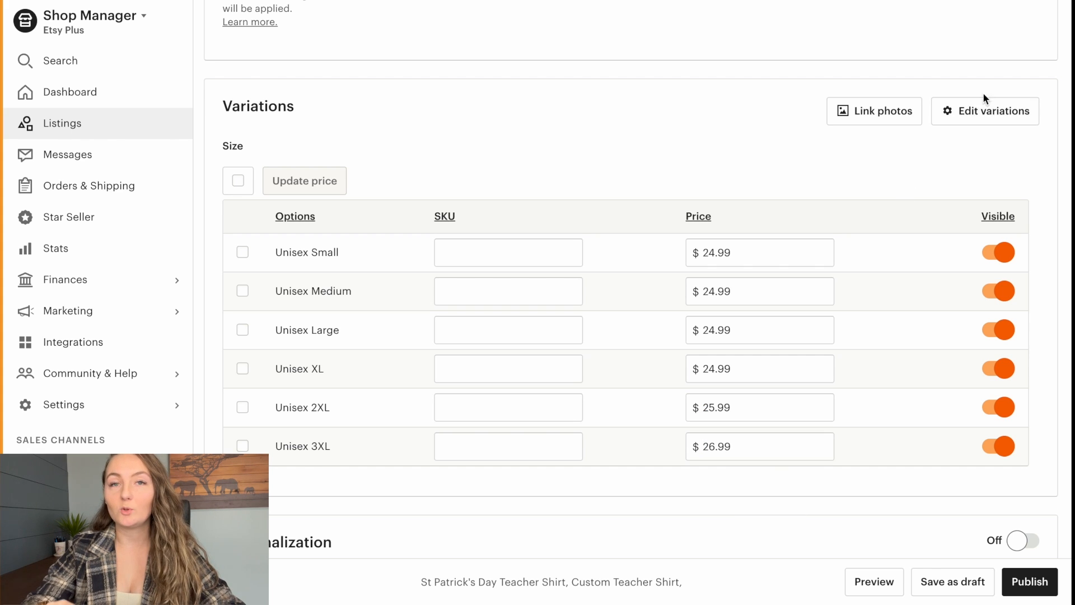
# - Add a second custom variation named Color to the listing
pyautogui.click(984, 112)
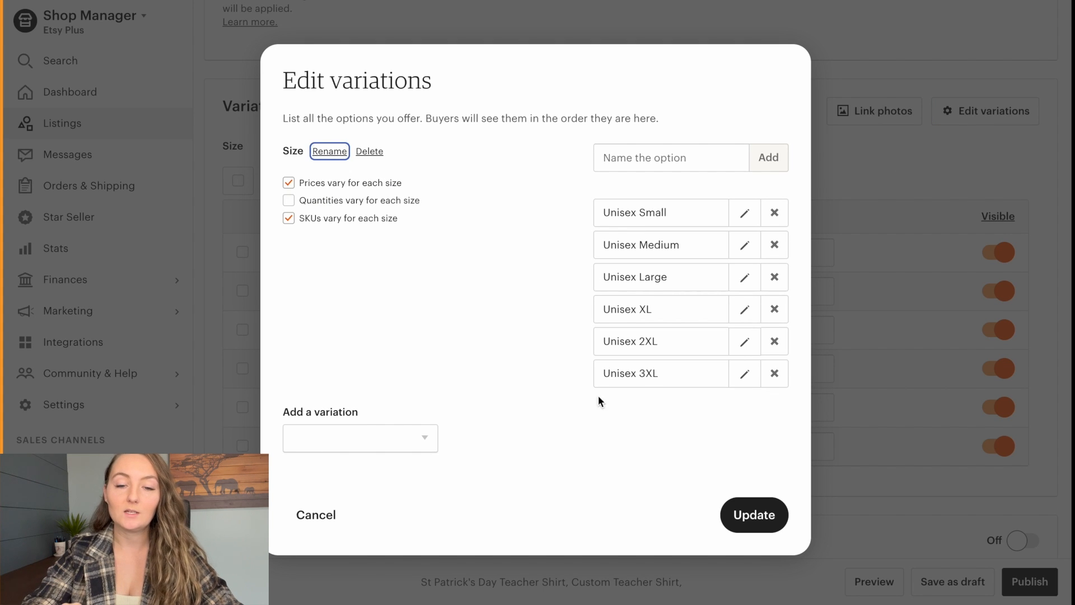
pyautogui.click(391, 443)
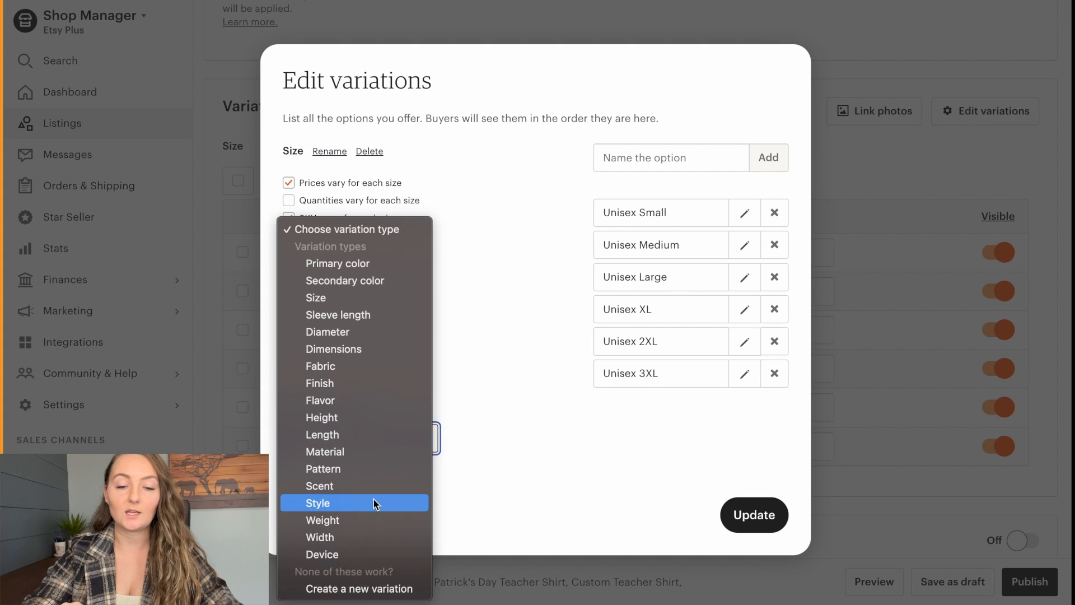
pyautogui.click(344, 593)
pyautogui.click(310, 446)
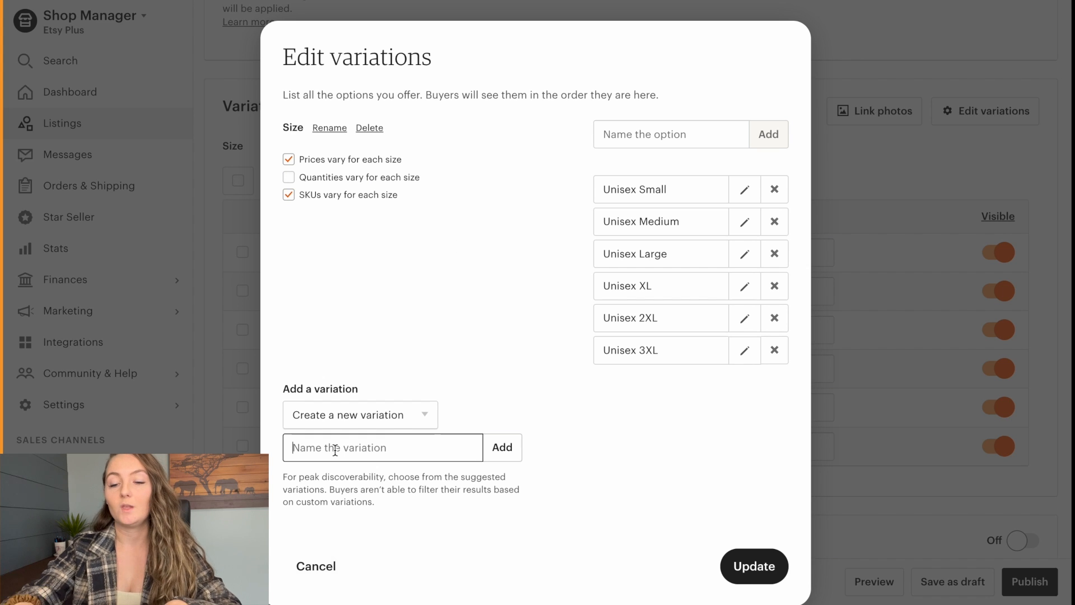
pyautogui.write('Color')
pyautogui.press('Return')
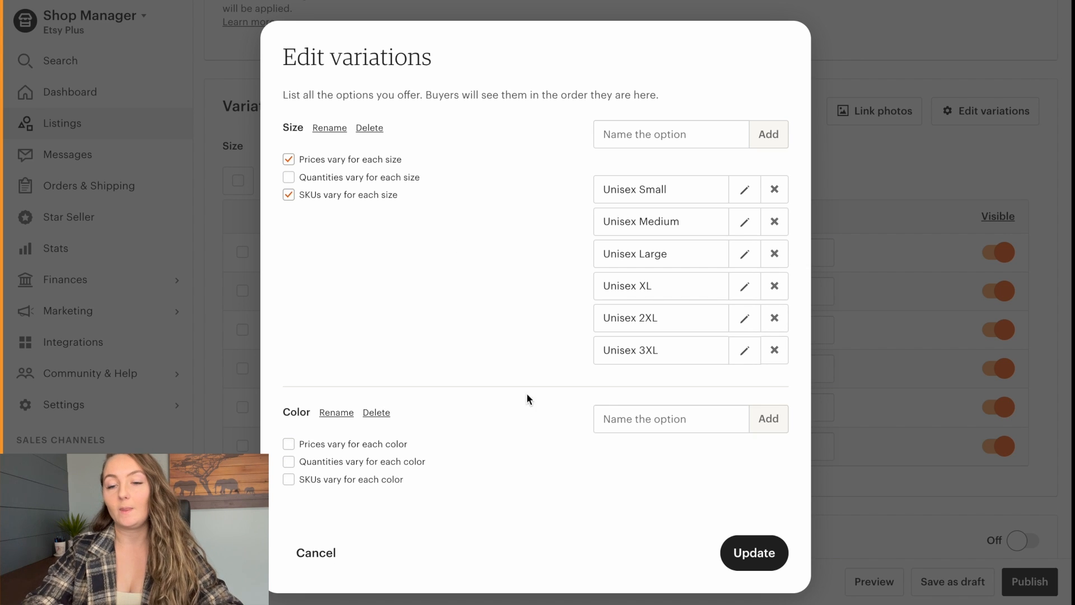
# - Add the color options Black and Dark Gray Heather and save the variations
pyautogui.click(633, 429)
pyautogui.write('Black')
pyautogui.press('Return')
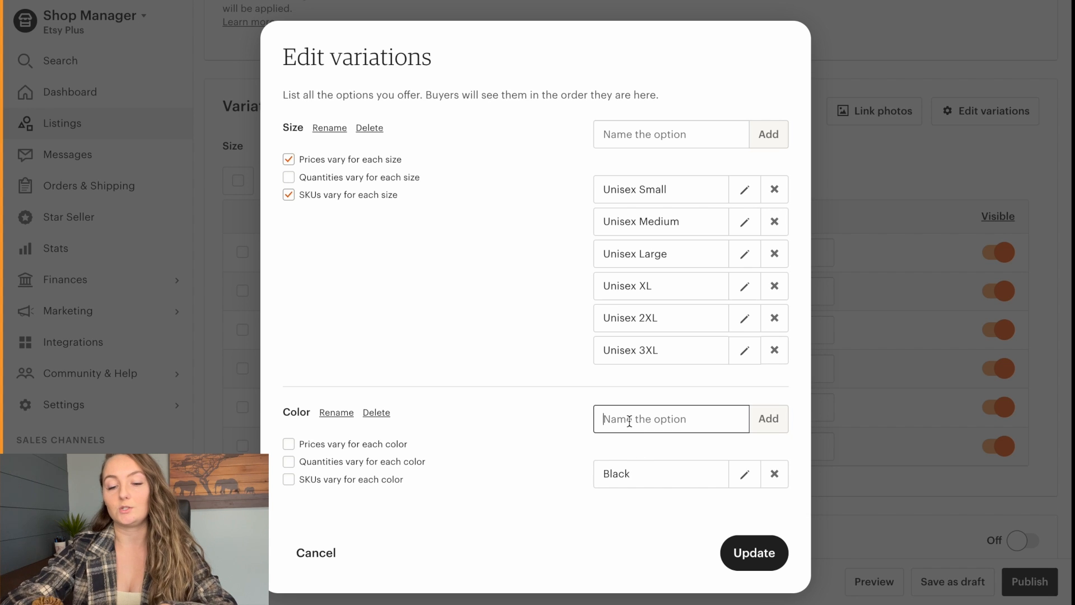
pyautogui.write('Dark Gray Heather')
pyautogui.press('Return')
pyautogui.scroll(-1, 726, 542)
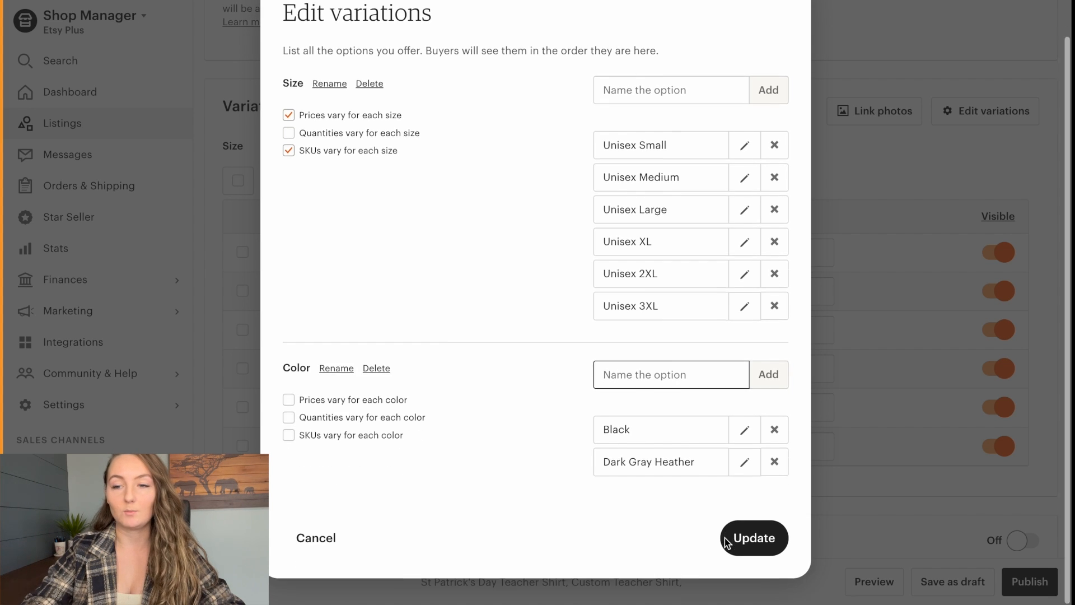
pyautogui.click(726, 541)
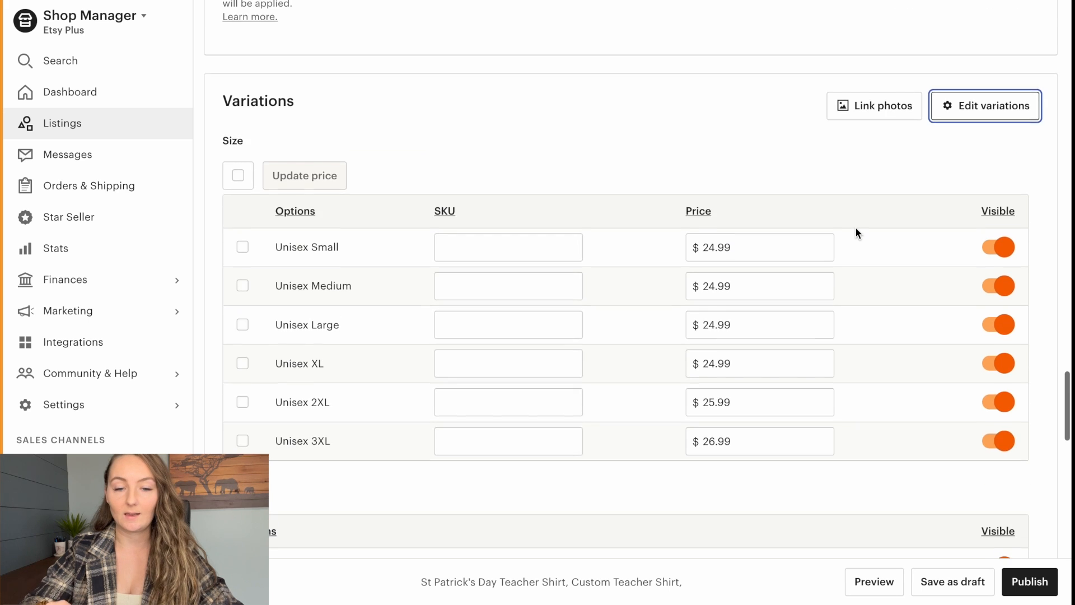
# - Turn on personalization for the listing
pyautogui.scroll(-2, 855, 228)
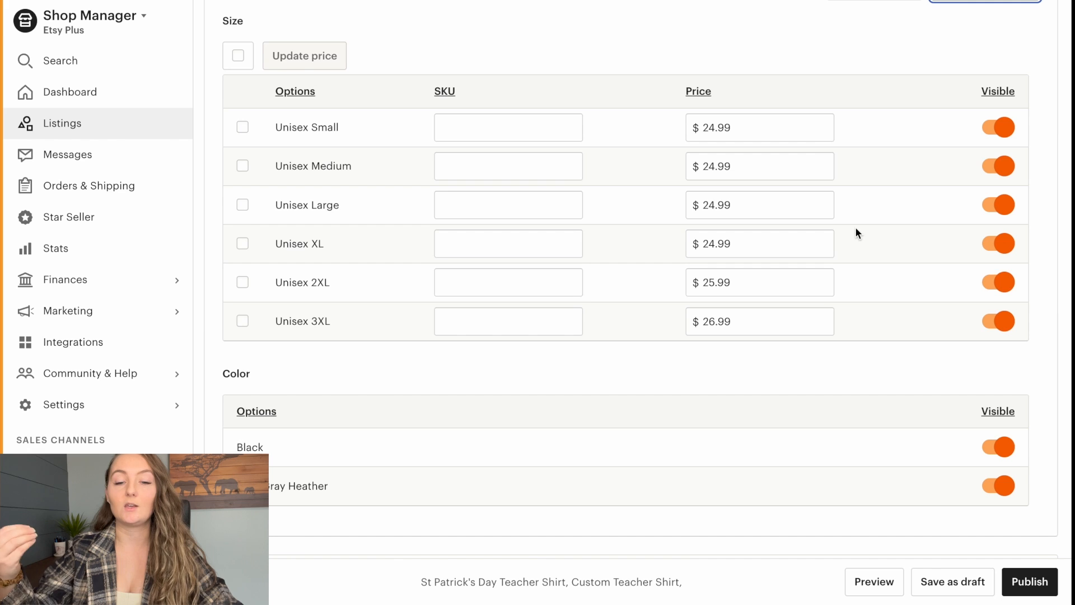
pyautogui.scroll(-4, 855, 227)
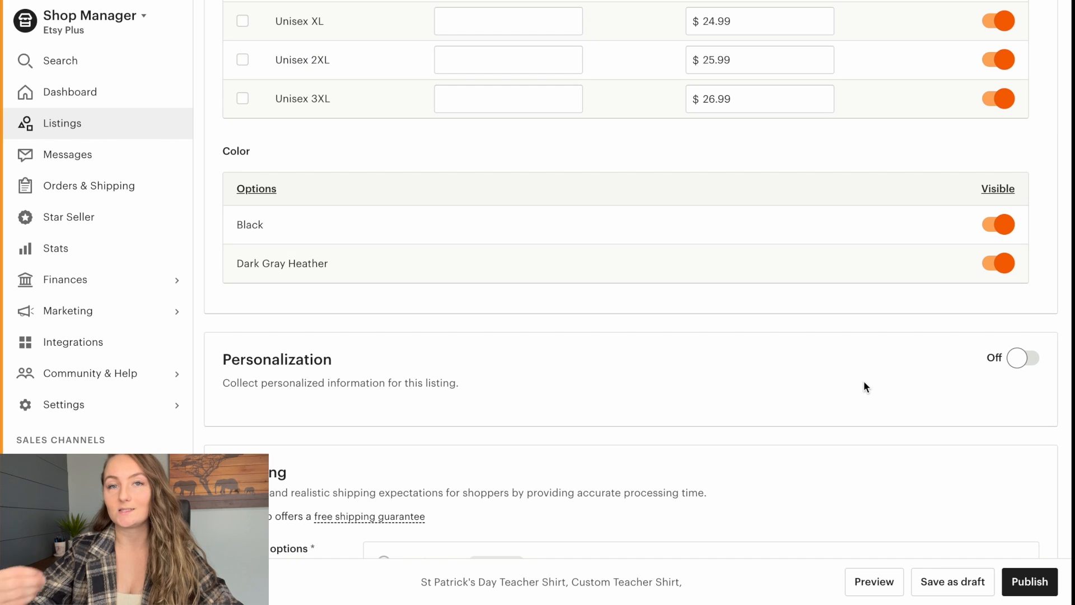
pyautogui.click(1018, 358)
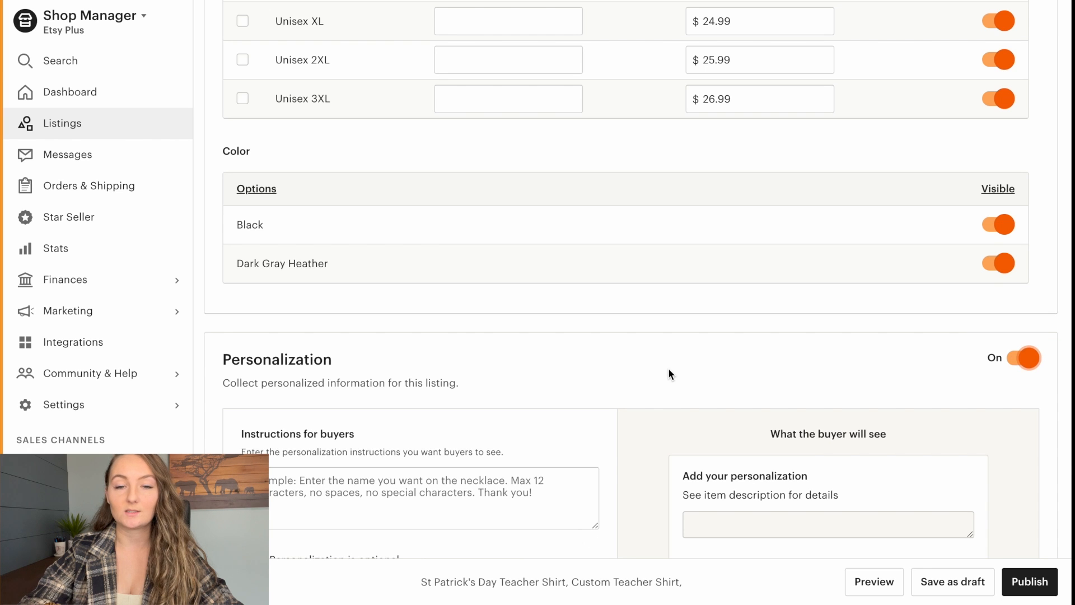
# - Write the buyer instructions "Enter the name you would like on the shirt" with an "EX:" line giving a sample teacher name, keeping personalization required
pyautogui.scroll(-3, 669, 371)
pyautogui.click(336, 353)
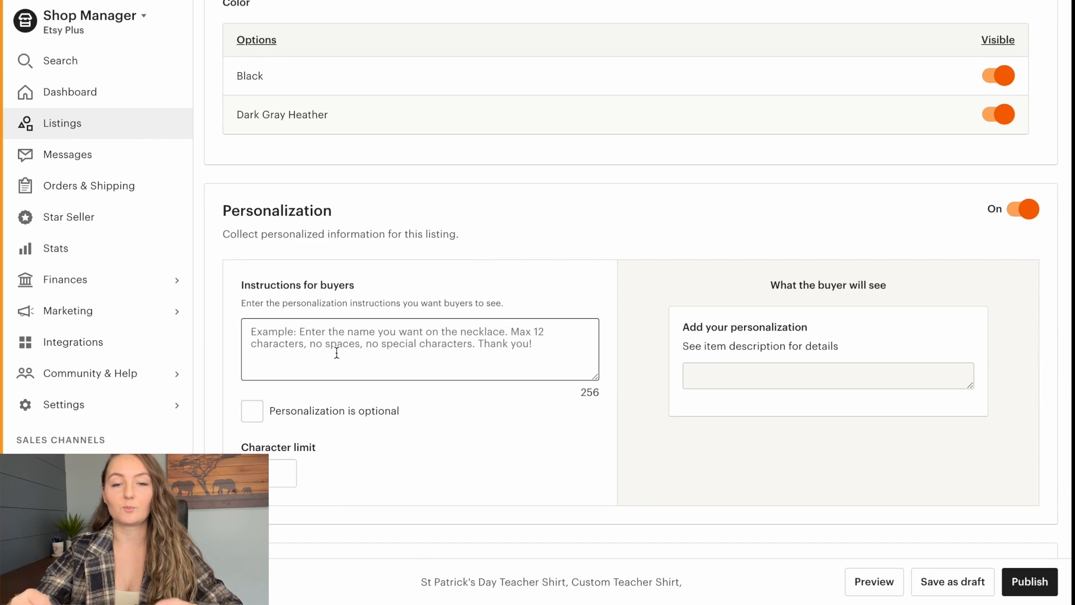
pyautogui.write('E')
pyautogui.press('BackSpace')
pyautogui.write('Entert')
pyautogui.press('BackSpace')
pyautogui.write('the na')
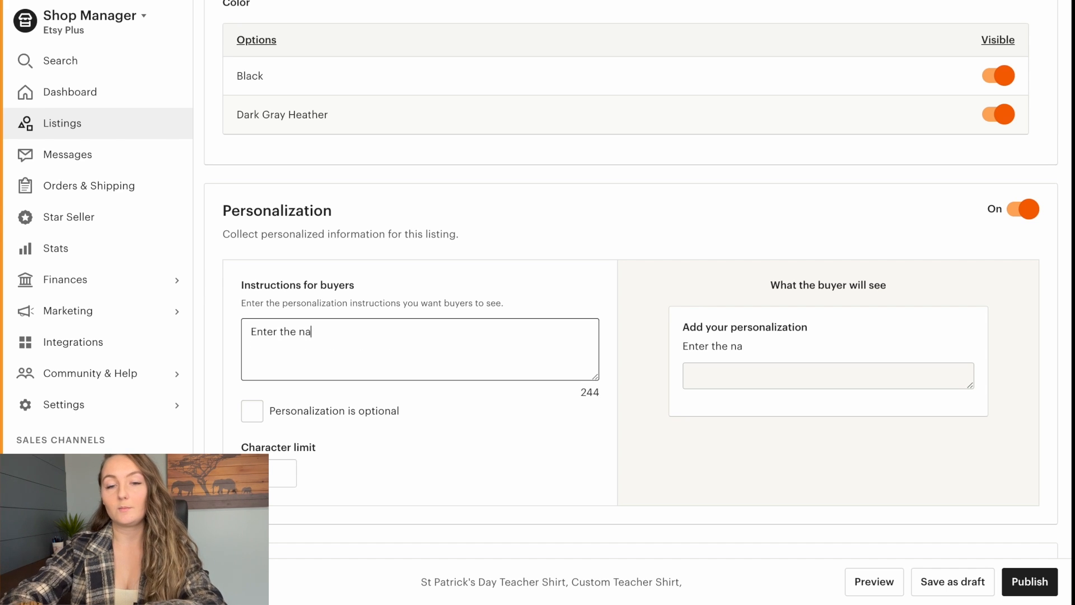
pyautogui.write('me you would li')
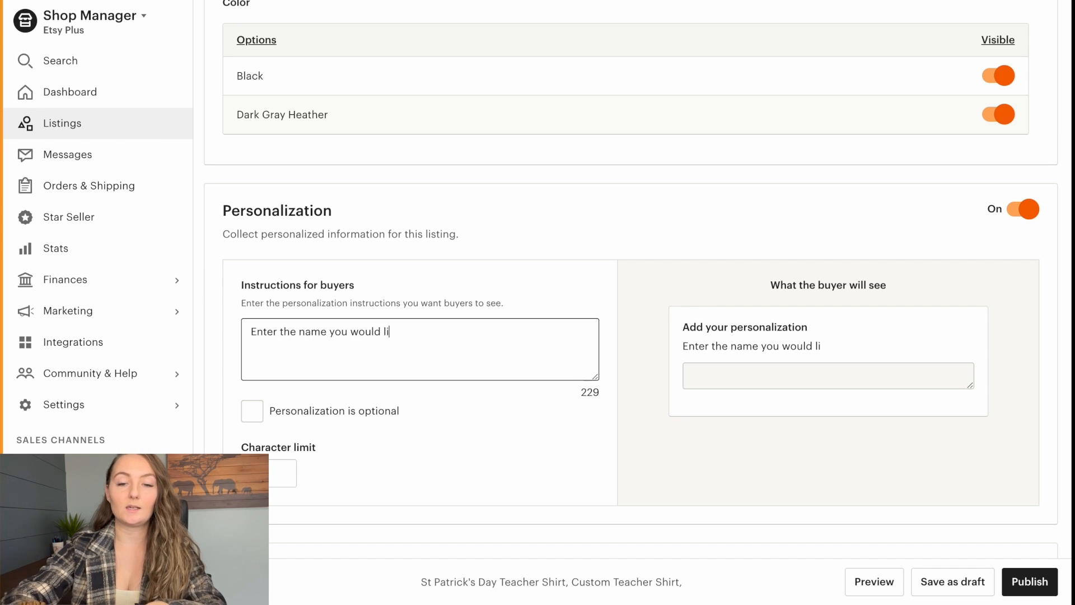
pyautogui.write('ke on the shirt')
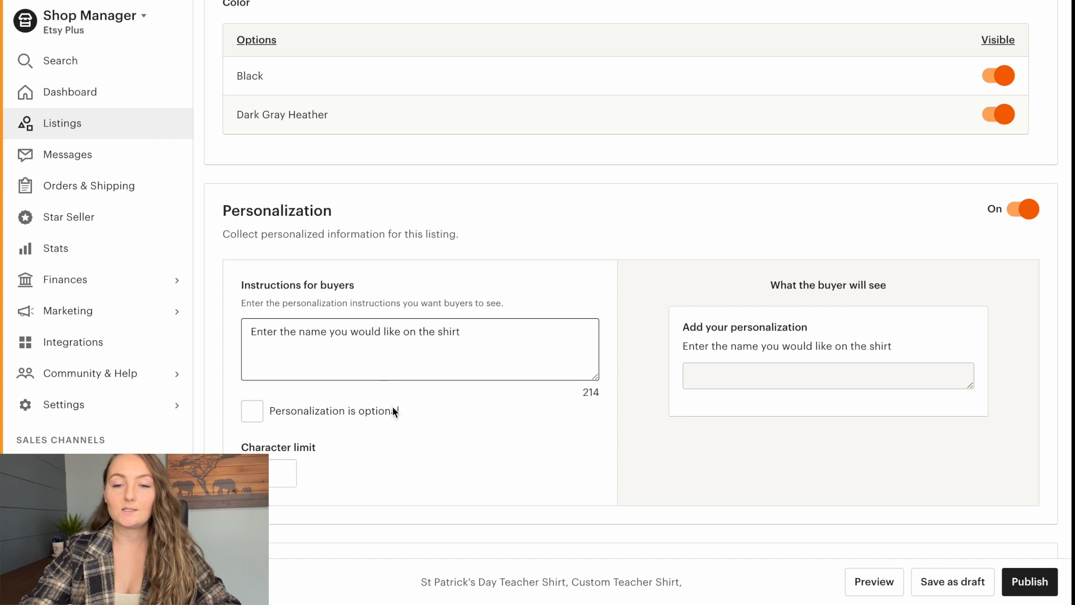
pyautogui.press('Return')
pyautogui.write('EX')
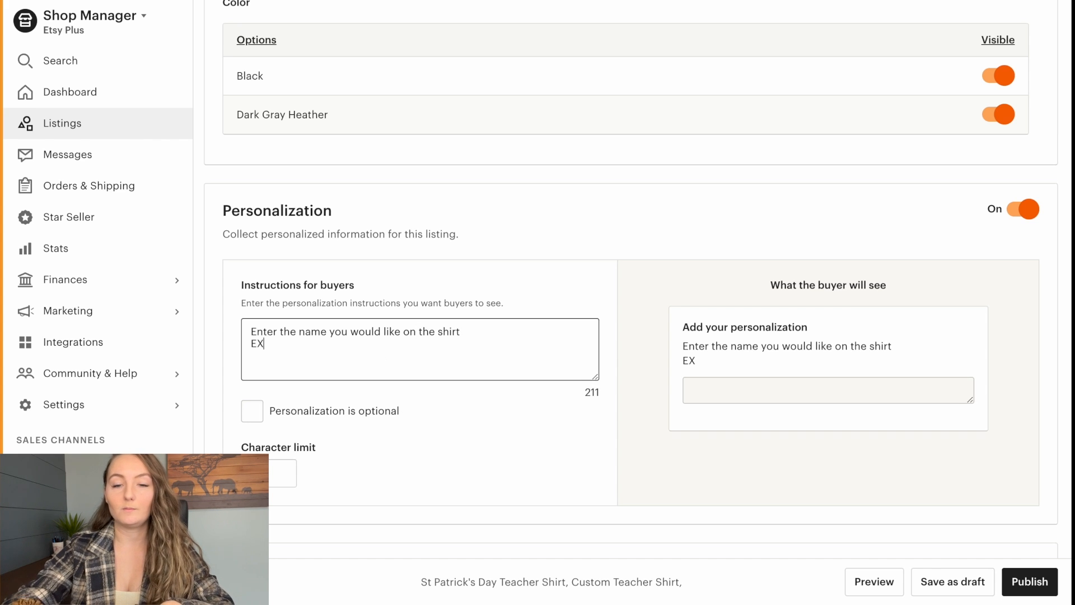
pyautogui.write(': Mrs.')
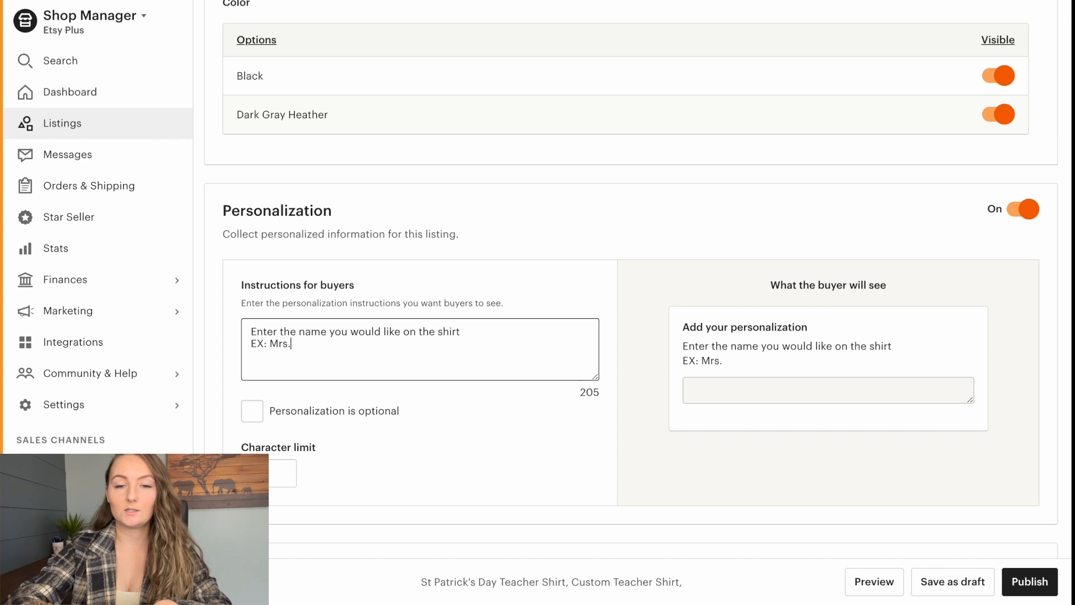
pyautogui.write(' Johnson')
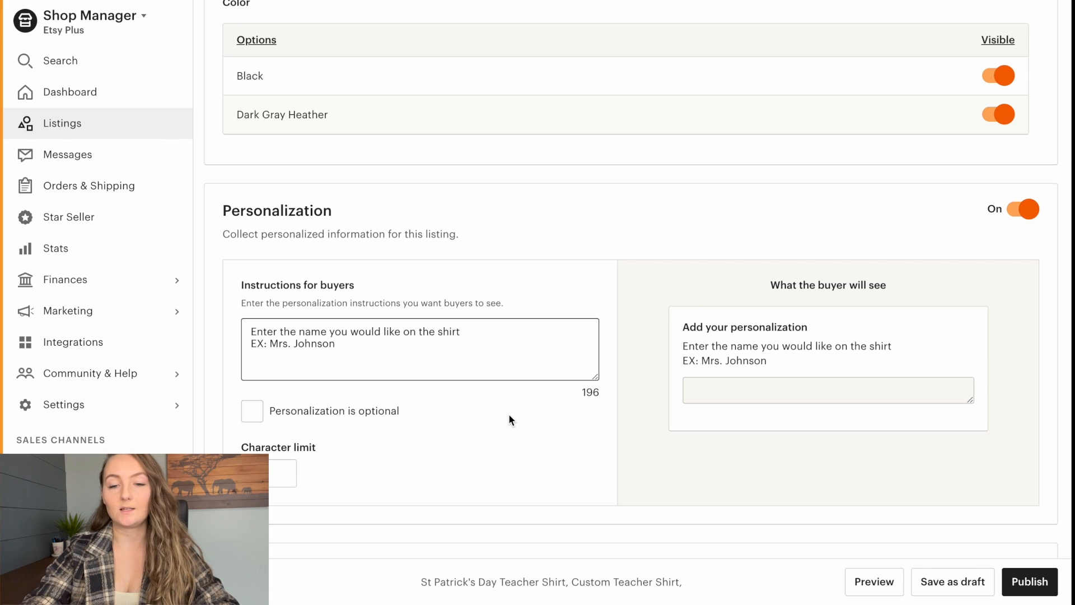
pyautogui.click(507, 415)
pyautogui.click(247, 413)
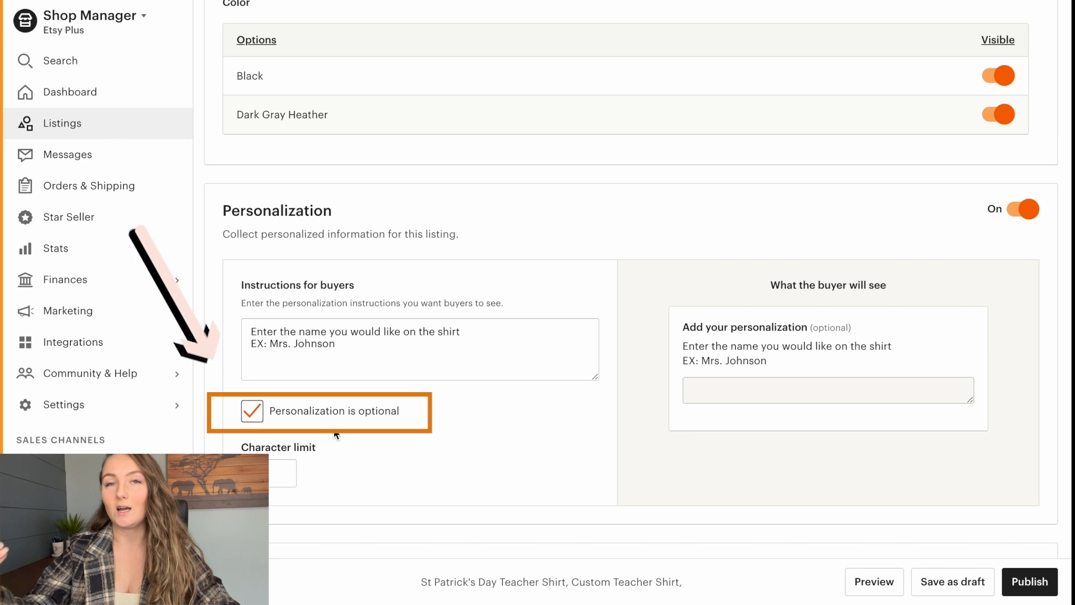
pyautogui.click(297, 413)
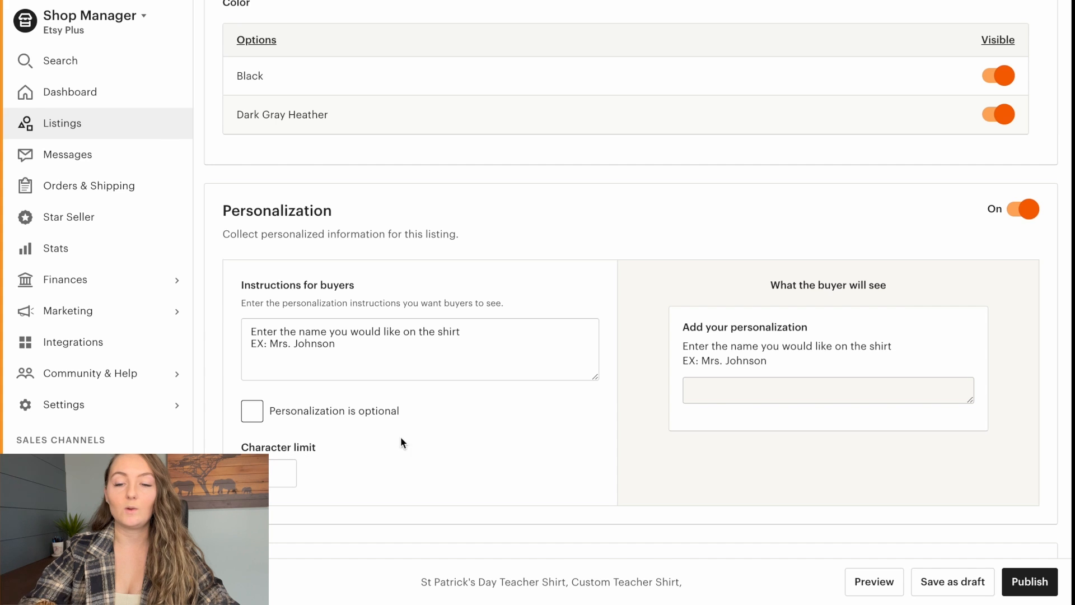
# - Choose the Free Shipping option for the listing
pyautogui.scroll(-4, 470, 444)
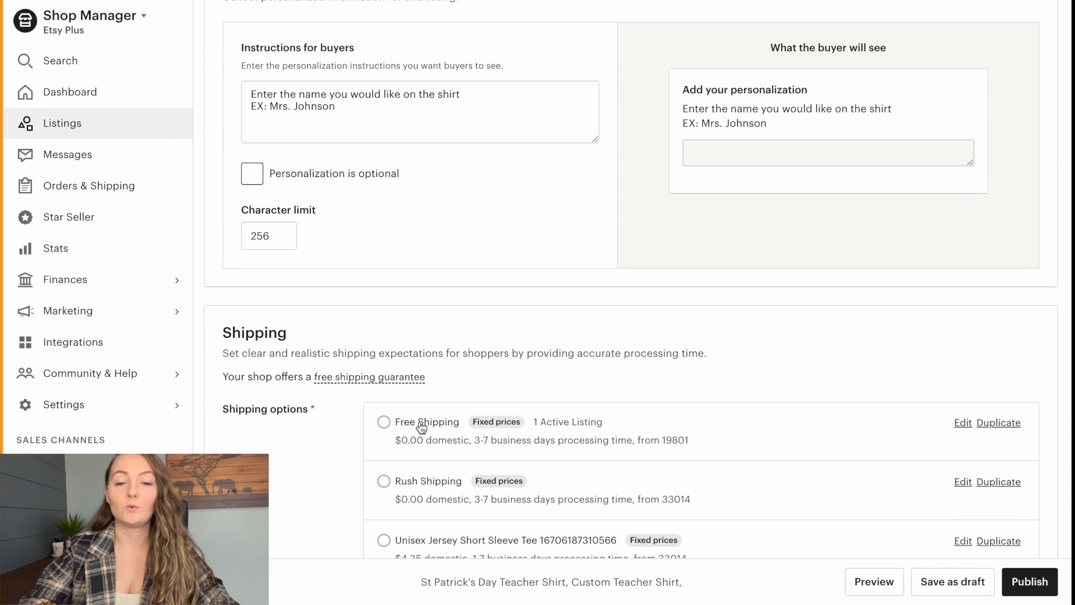
pyautogui.click(398, 436)
# - Set the Etsy Ads promotion to Maybe later and publish the listing
pyautogui.scroll(-4, 728, 358)
pyautogui.scroll(-12, 729, 358)
pyautogui.scroll(-7, 729, 362)
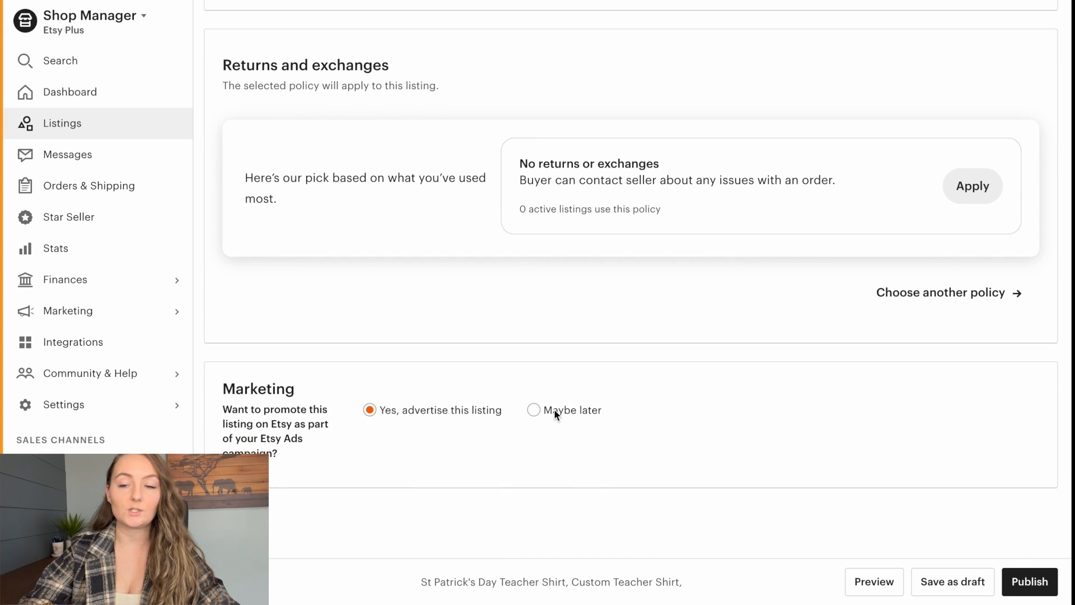
pyautogui.click(556, 412)
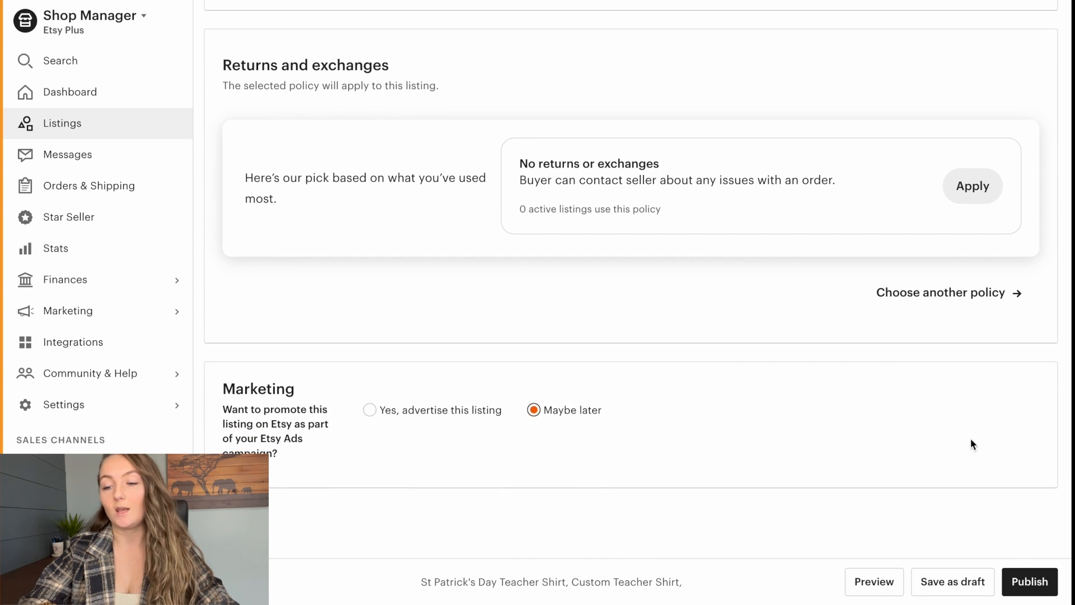
pyautogui.click(1050, 587)
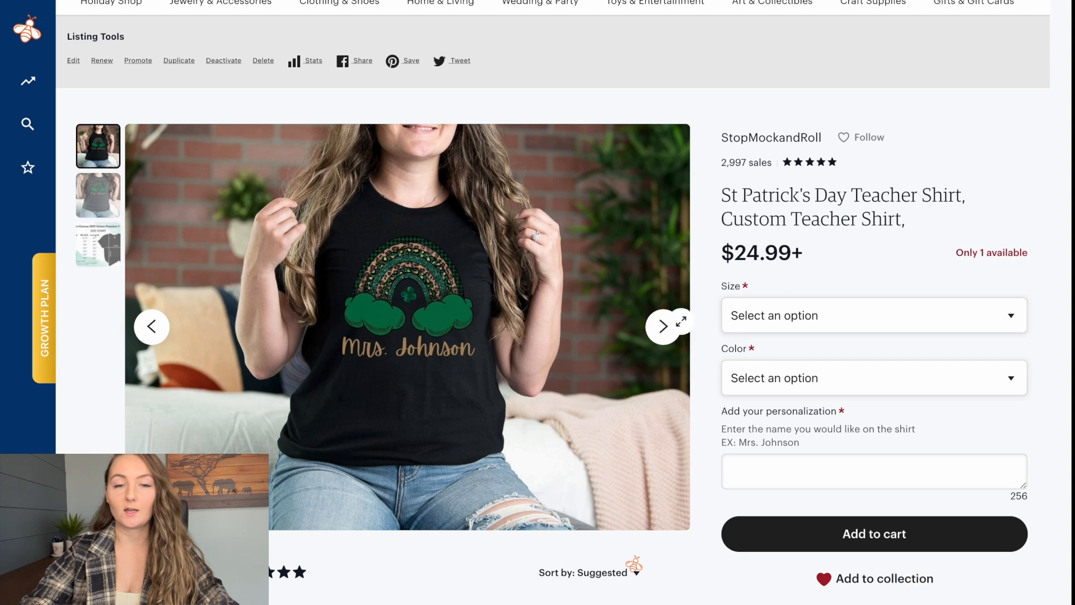
# - Review the published listing's photos, size and color choices, and personalization field
pyautogui.click(677, 328)
pyautogui.click(676, 329)
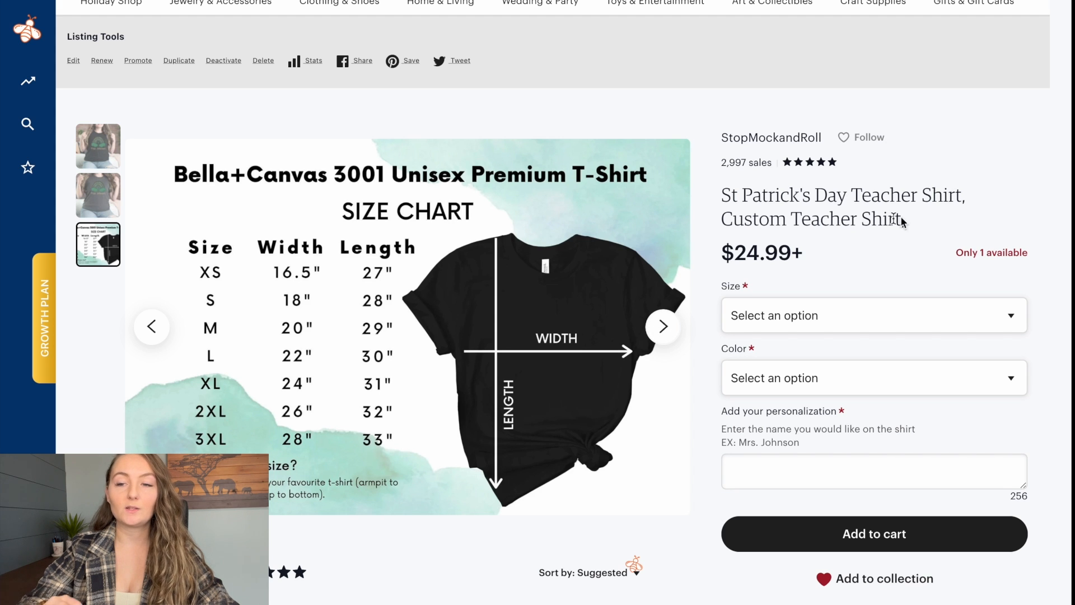
pyautogui.click(850, 315)
pyautogui.click(834, 378)
pyautogui.click(834, 378)
pyautogui.click(777, 478)
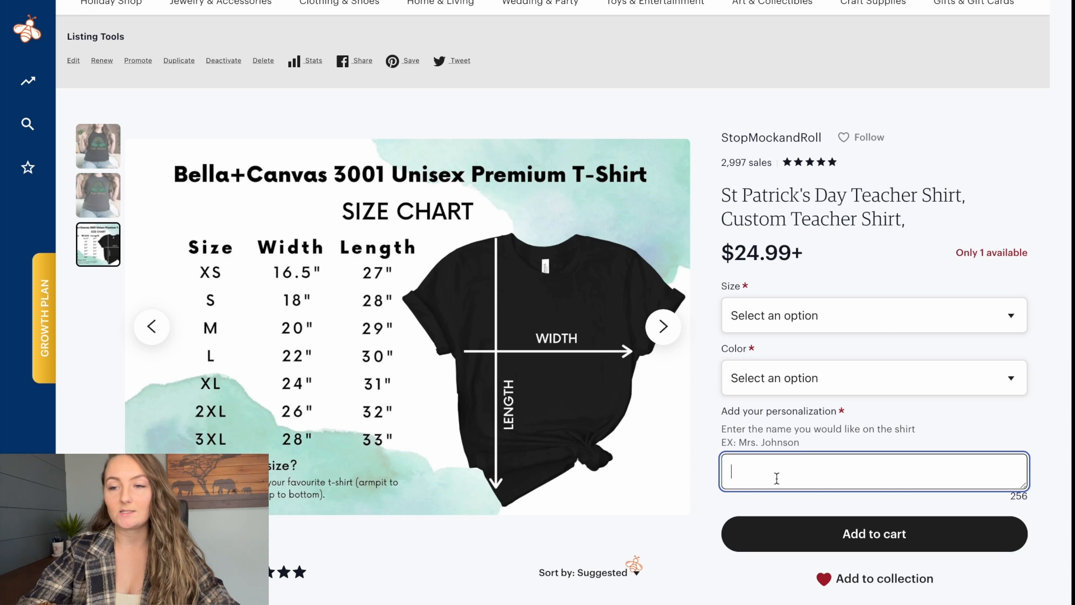
pyautogui.click(1029, 256)
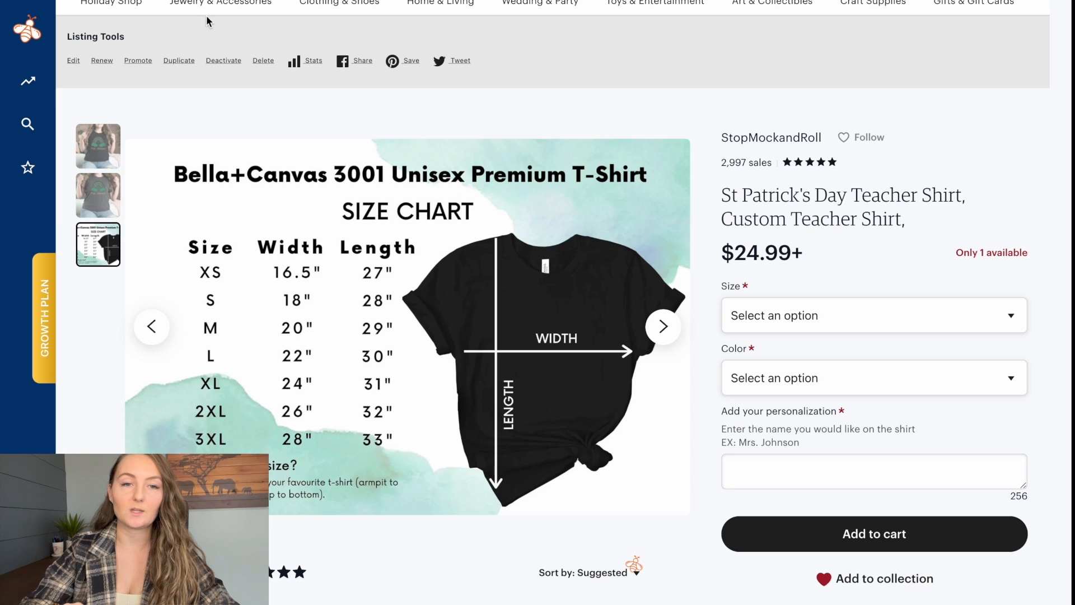
# - Reopen the published listing for editing and set its quantity to 999
pyautogui.click(73, 61)
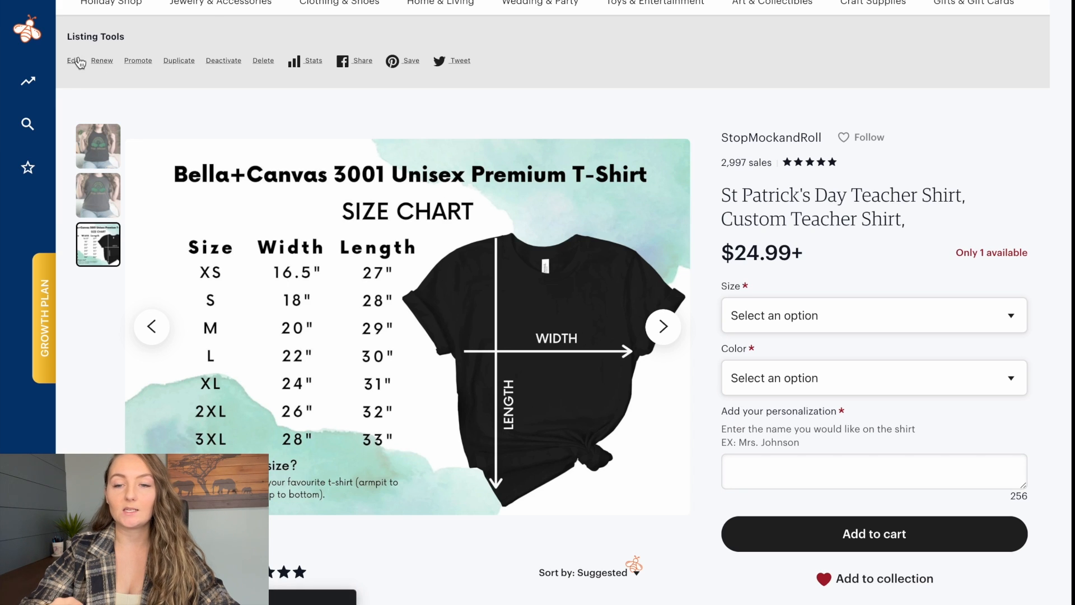
pyautogui.scroll(-20, 780, 266)
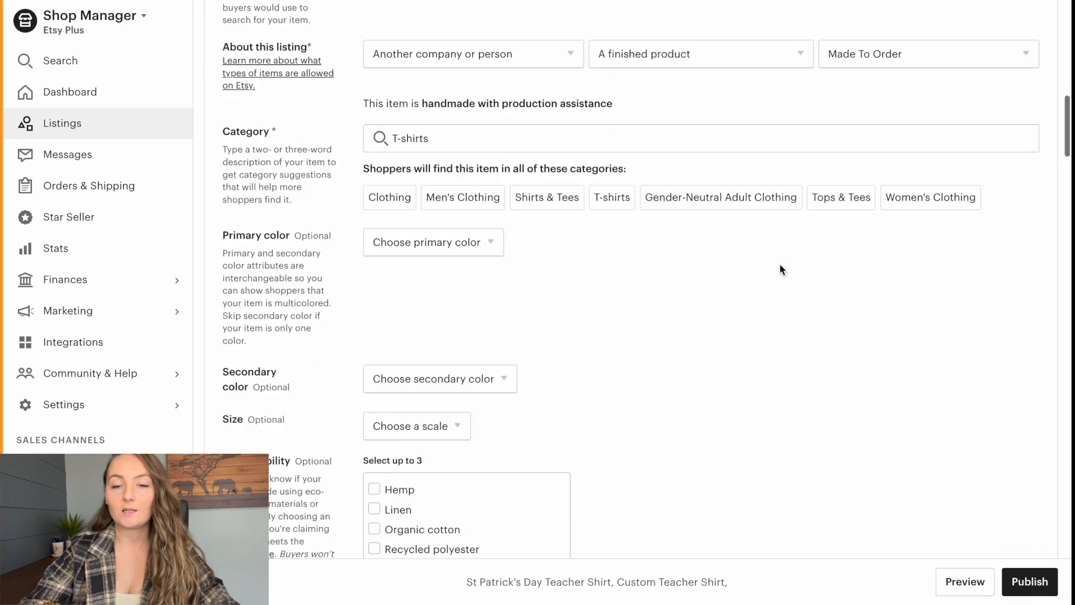
pyautogui.scroll(-10, 780, 264)
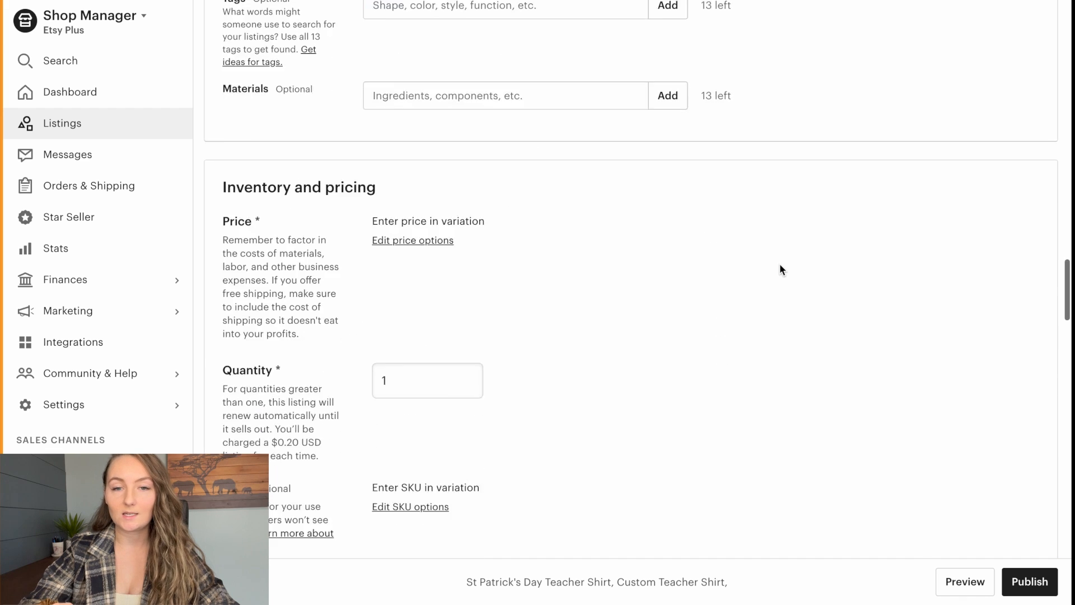
pyautogui.doubleClick(401, 179)
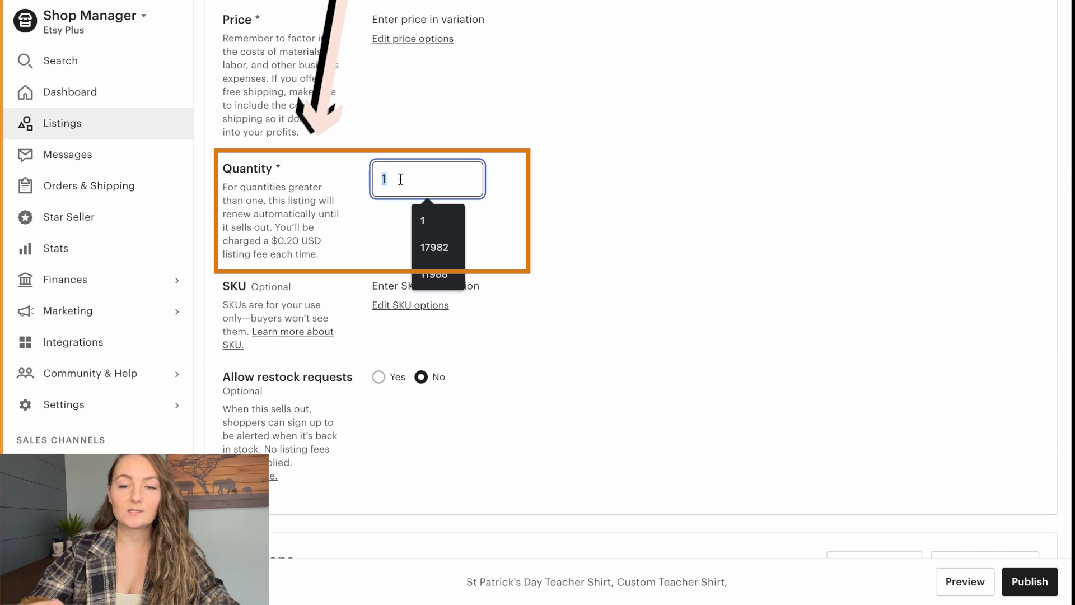
pyautogui.write('999')
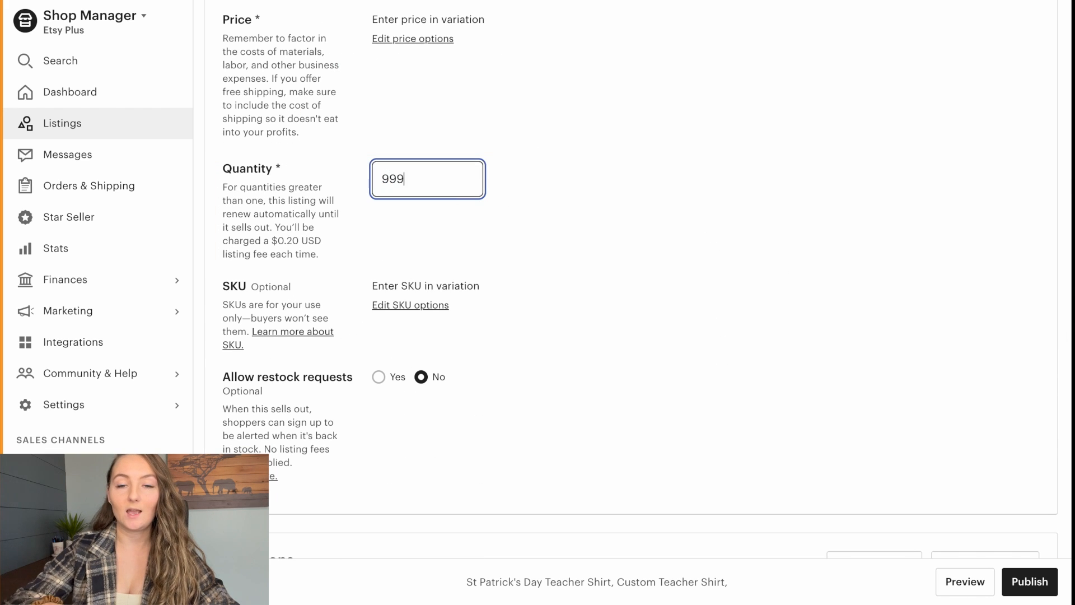
pyautogui.click(553, 160)
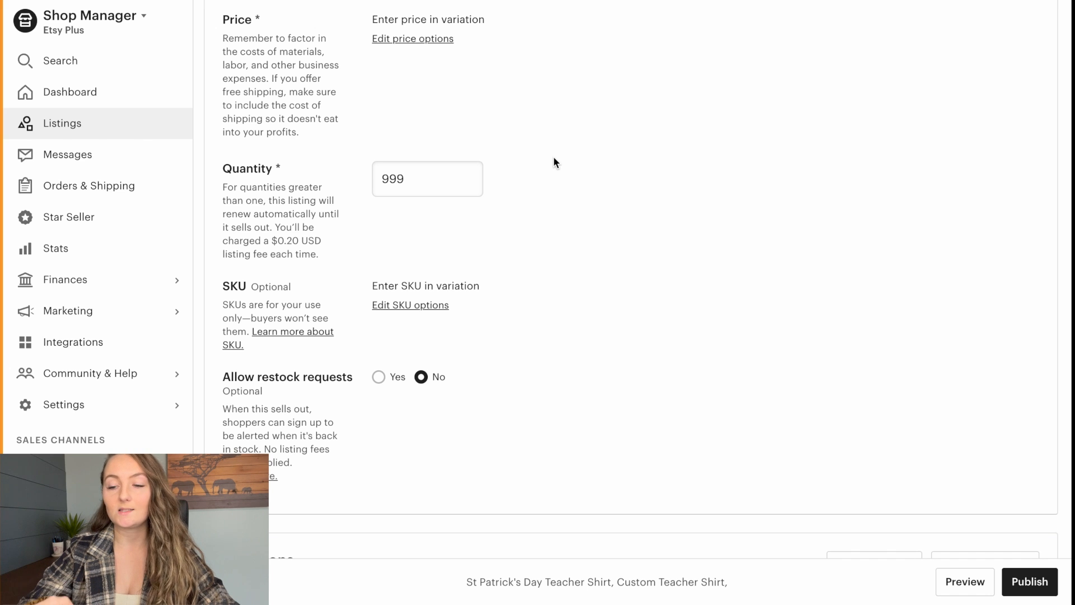
# - Publish the listing with its updated quantity and look over the live listing page
pyautogui.click(1029, 584)
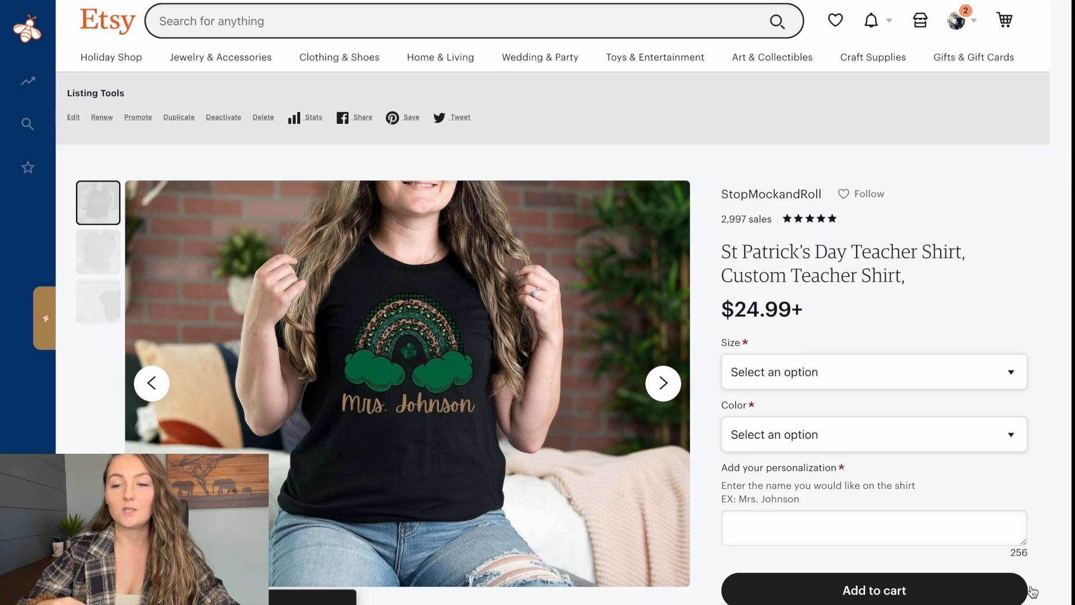
pyautogui.scroll(-2, 1052, 409)
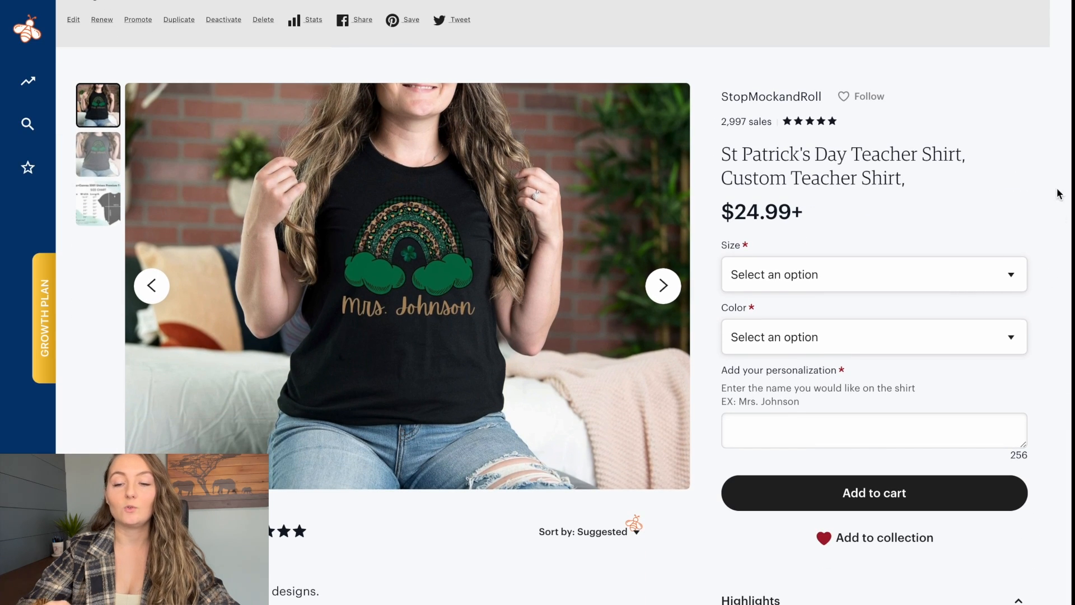
pyautogui.scroll(1, 1011, 205)
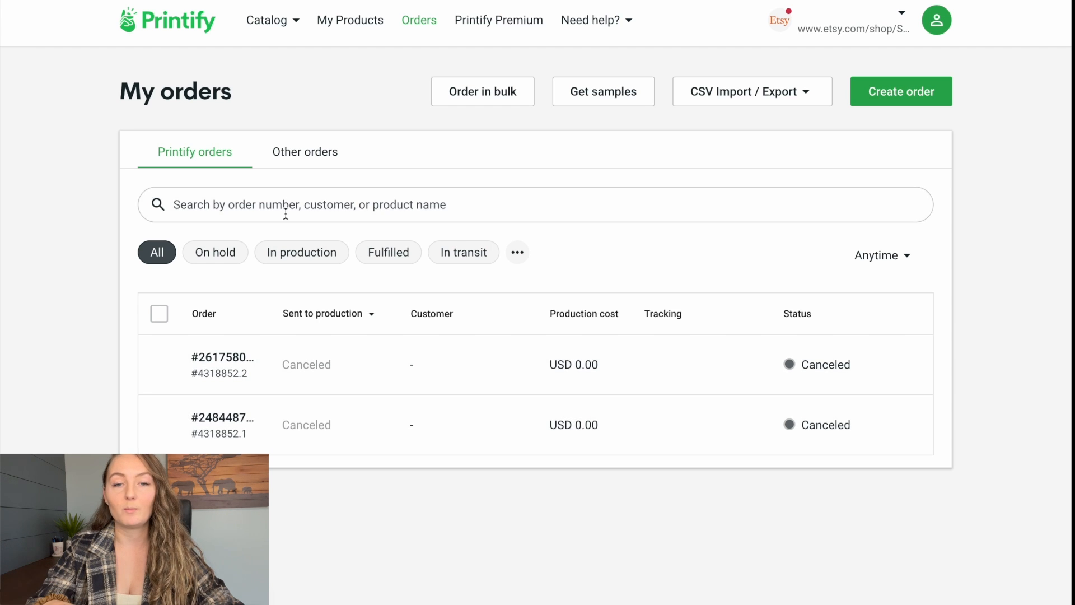
# - Switch to Printify, open the newest not-imported order among the other orders, and start selecting a product for it
pyautogui.click(303, 163)
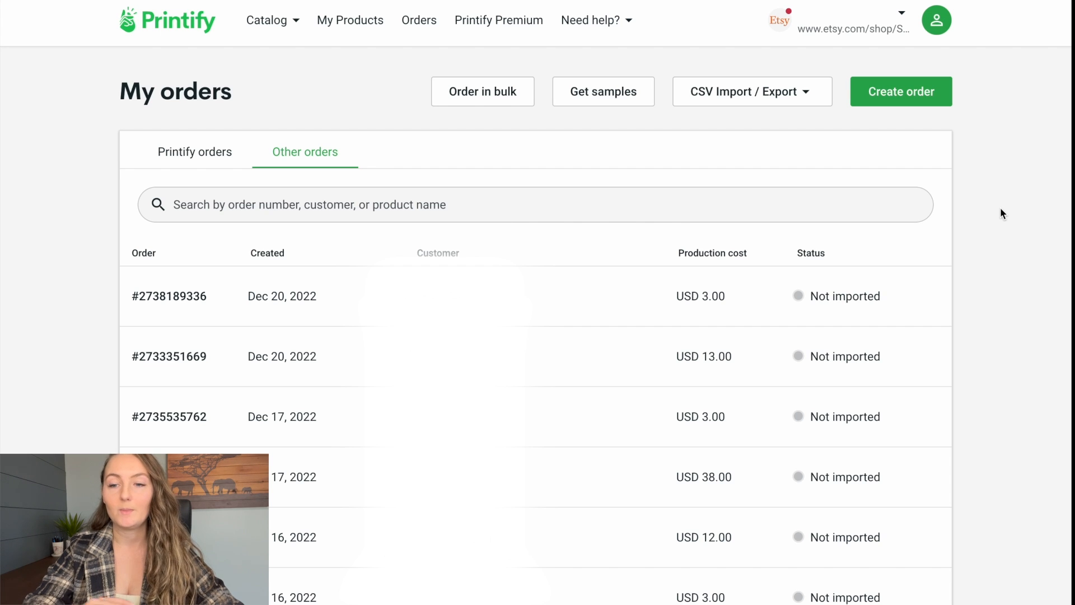
pyautogui.click(730, 295)
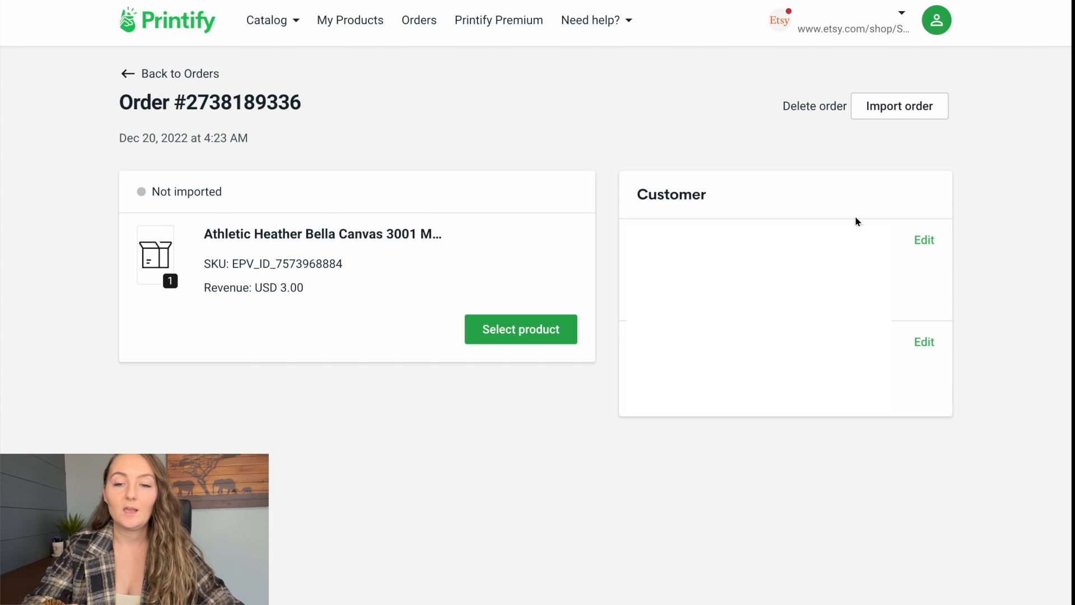
pyautogui.click(523, 330)
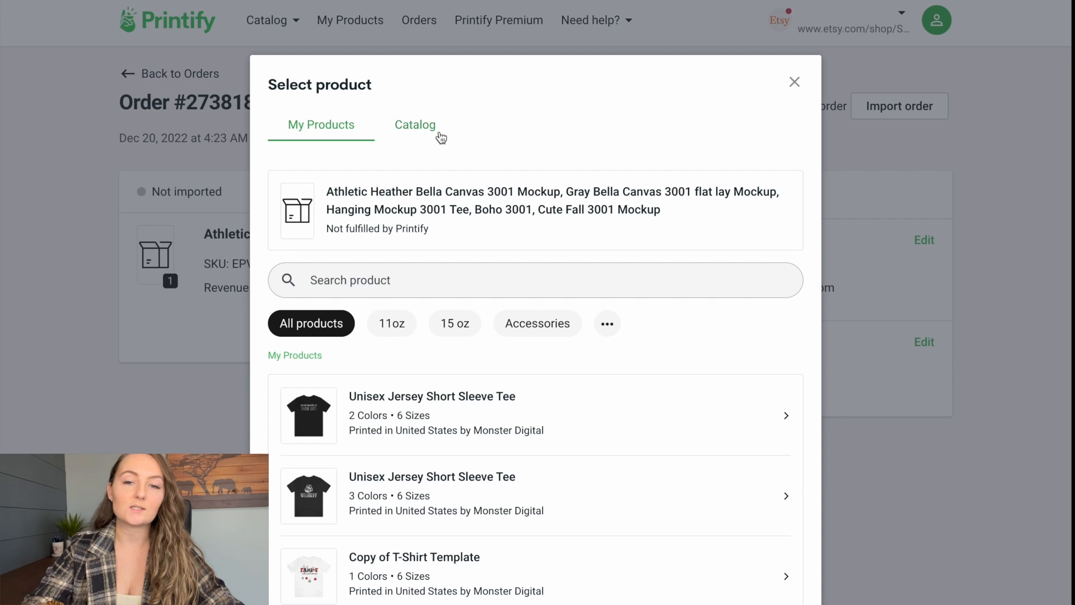
# - Find the Bella+Canvas 3001 Unisex Jersey Short Sleeve Tee in the Printify catalog and choose Monster Digital as the print provider
pyautogui.click(414, 132)
pyautogui.click(458, 269)
pyautogui.write('3001')
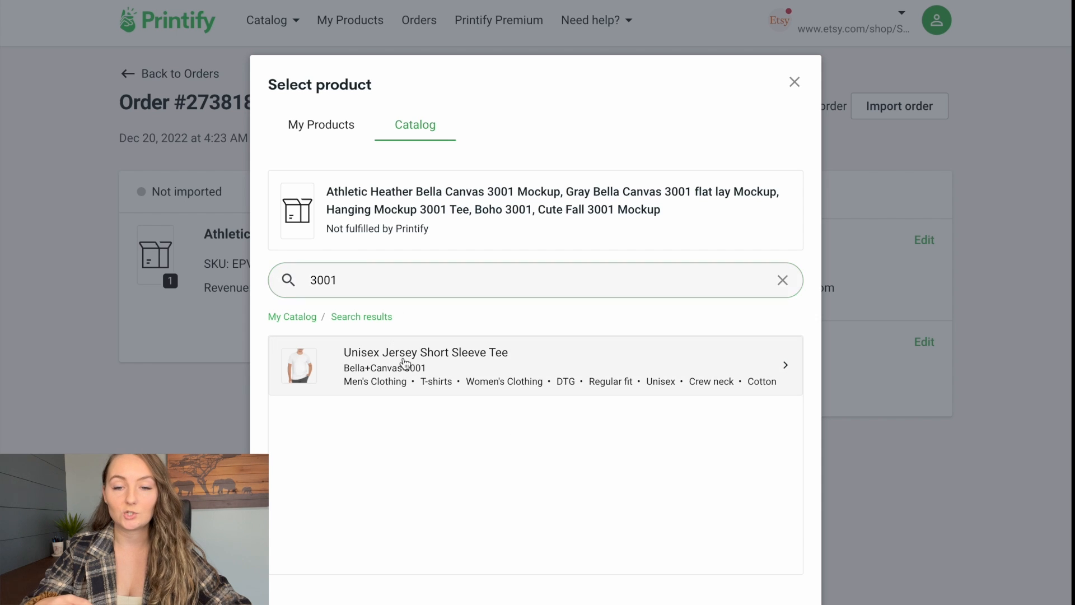
pyautogui.click(405, 363)
pyautogui.scroll(-6, 434, 430)
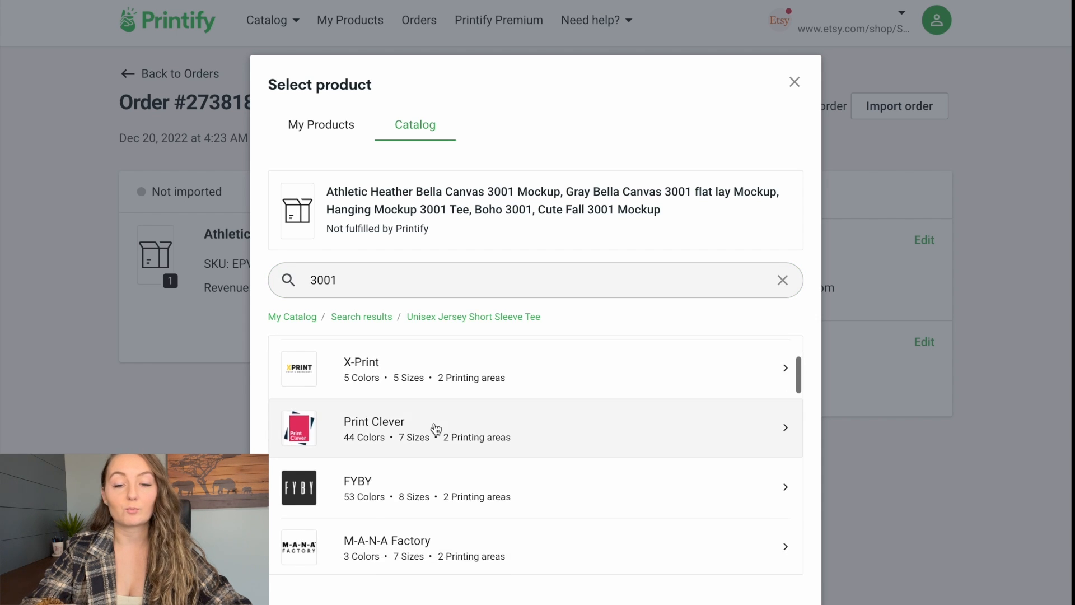
pyautogui.scroll(-7, 435, 429)
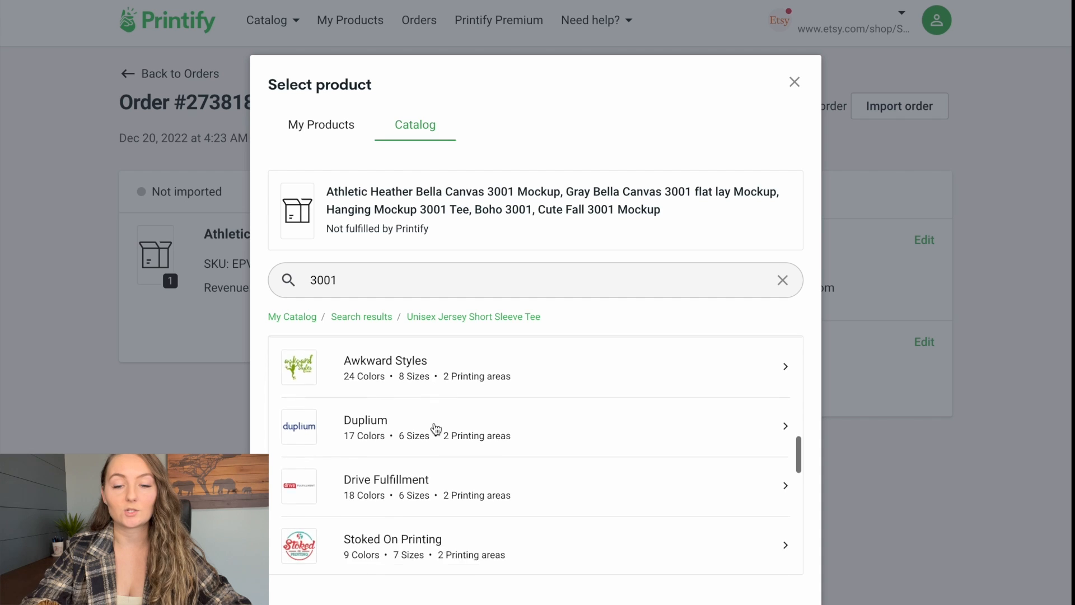
pyautogui.scroll(-3, 436, 429)
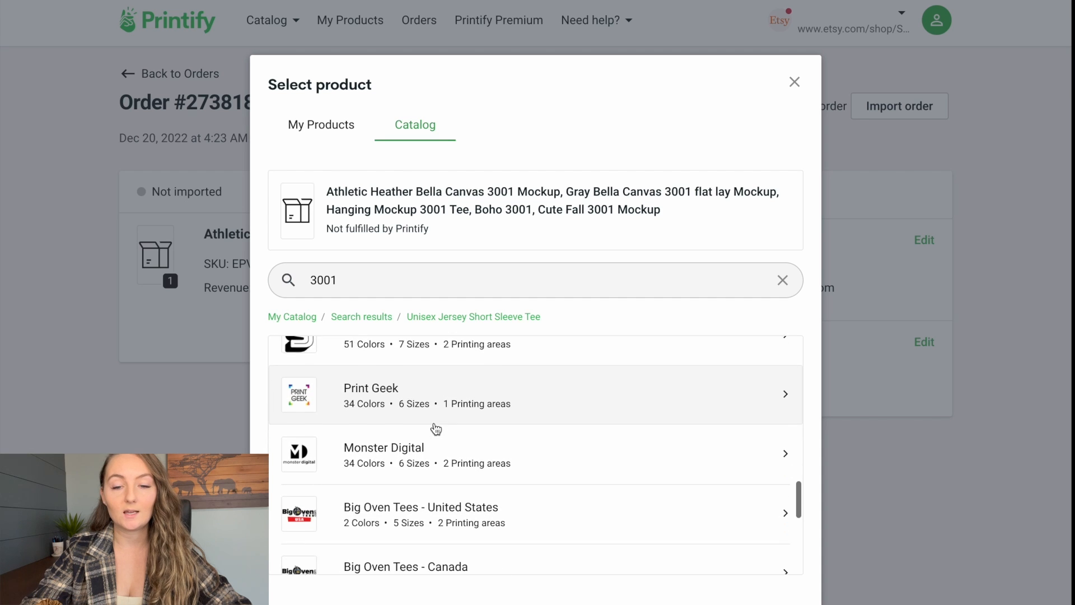
pyautogui.click(402, 437)
# - Choose the Black tee in size L for the order and continue to the design editor
pyautogui.scroll(5, 402, 437)
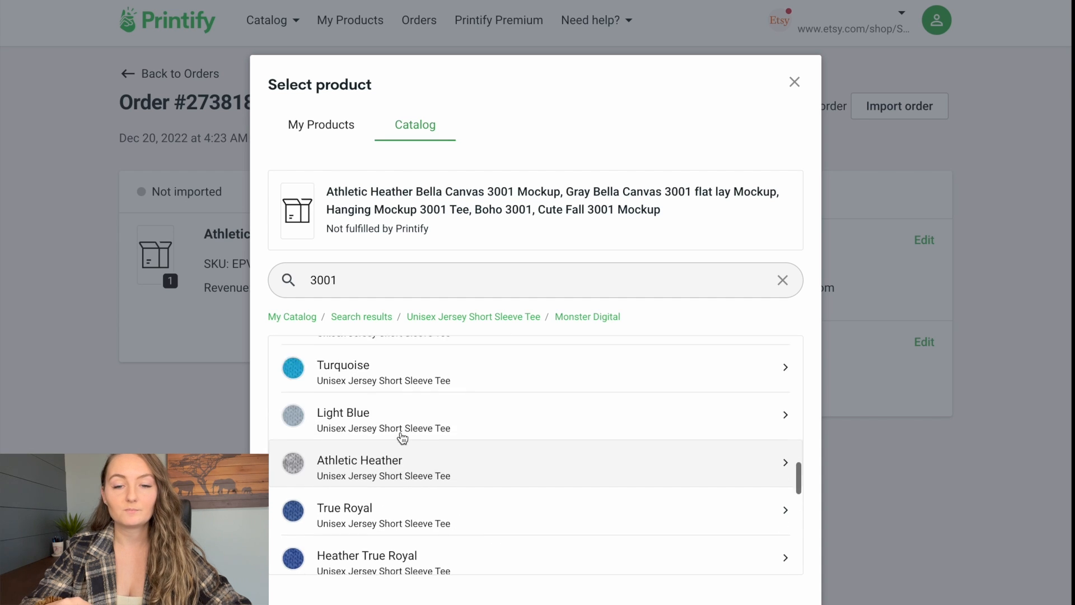
pyautogui.scroll(3, 401, 438)
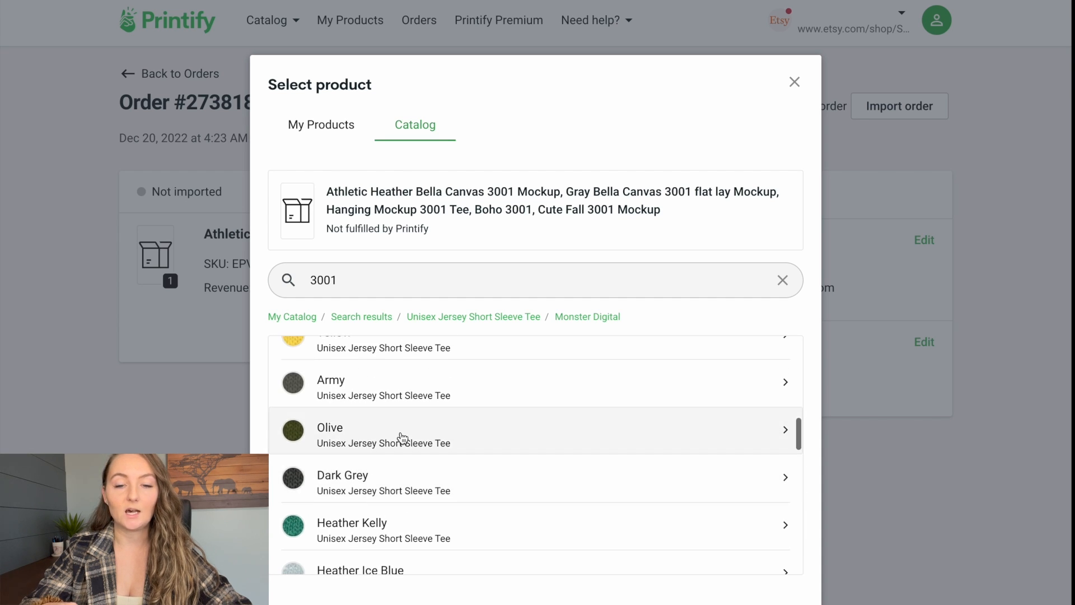
pyautogui.scroll(5, 402, 437)
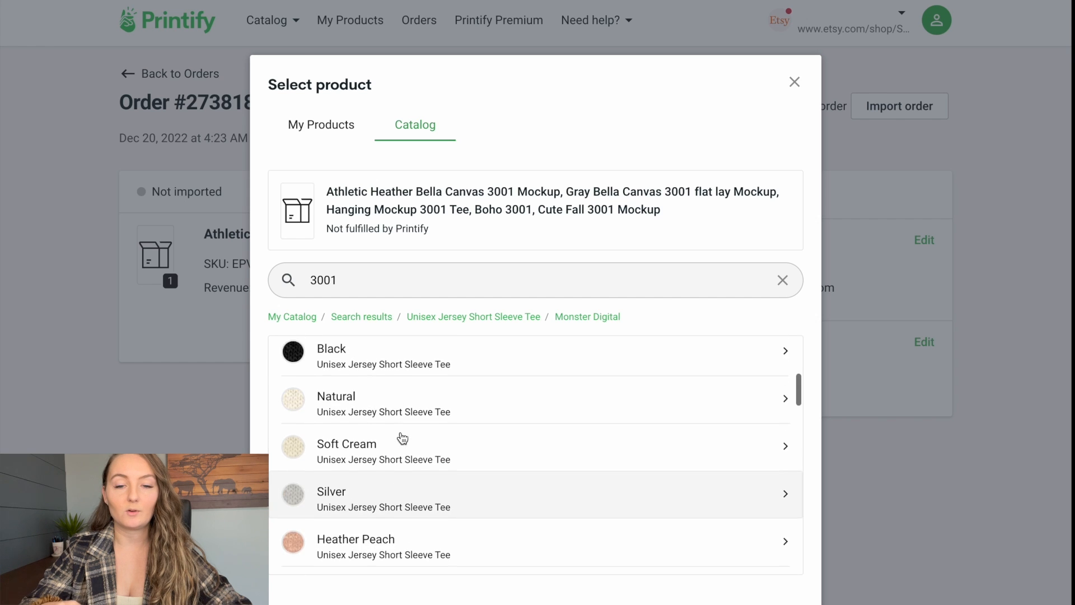
pyautogui.click(359, 424)
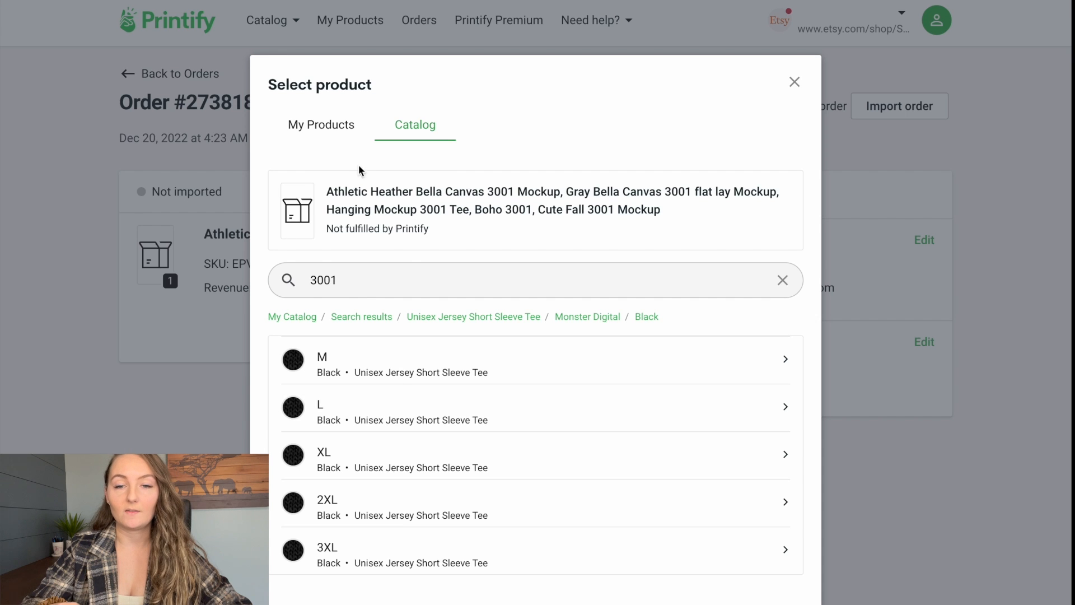
pyautogui.click(350, 408)
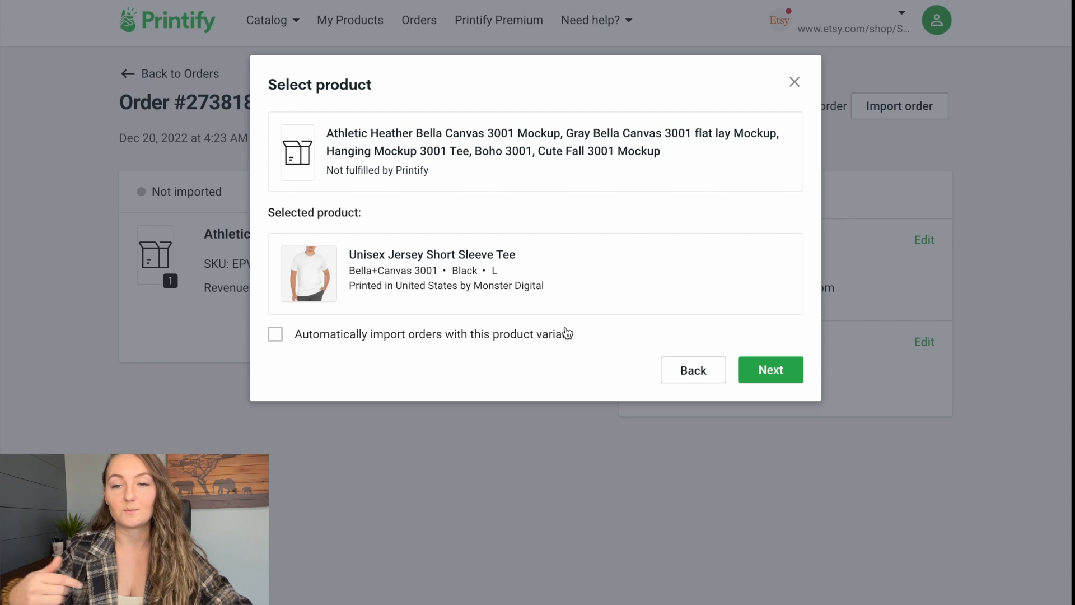
pyautogui.click(770, 370)
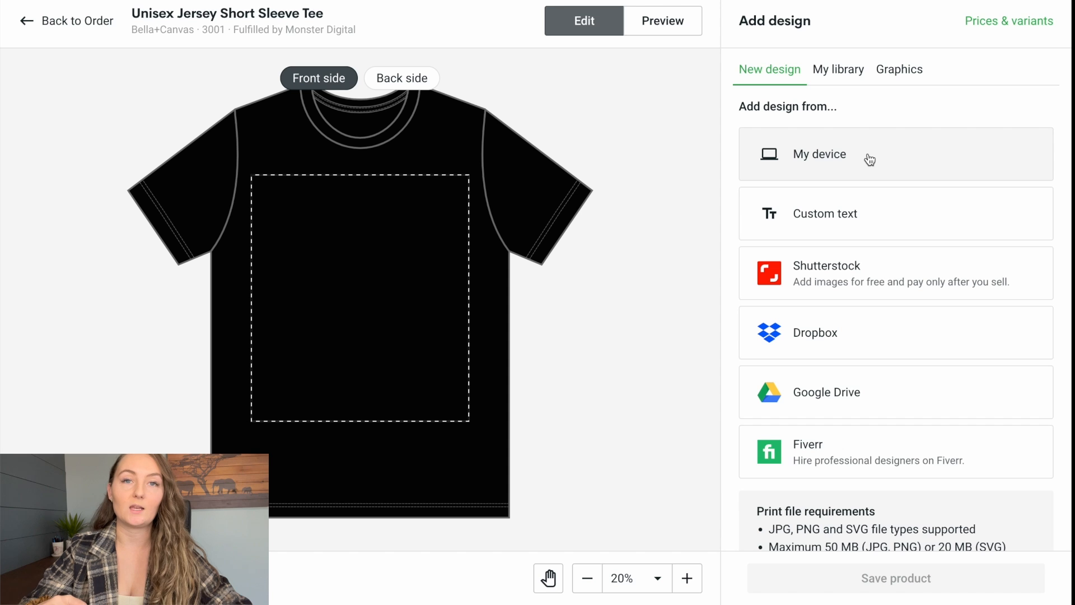
# - Add the personalized rainbow PNG from the device, centre it on the shirt front at about -5.46% from the top, and save the product
pyautogui.click(870, 160)
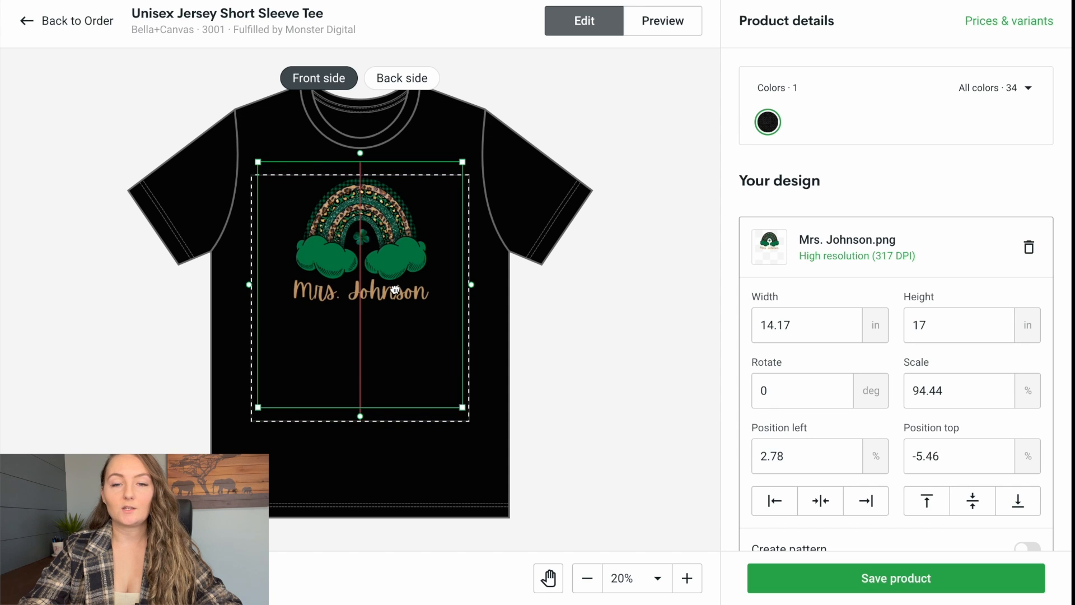
pyautogui.click(571, 271)
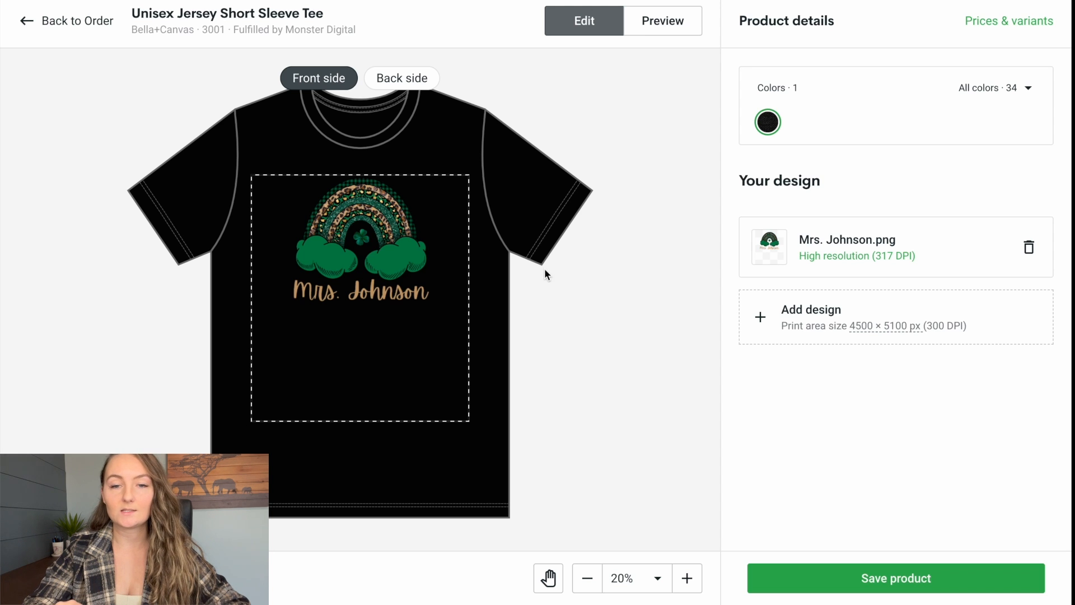
pyautogui.click(899, 582)
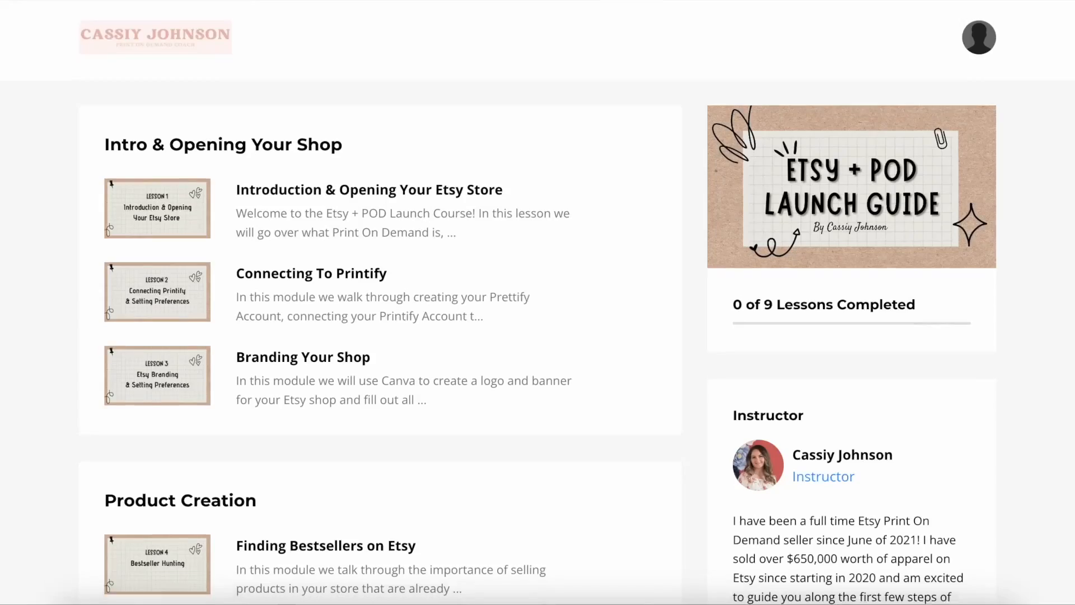
pyautogui.scroll(-3, 537, 302)
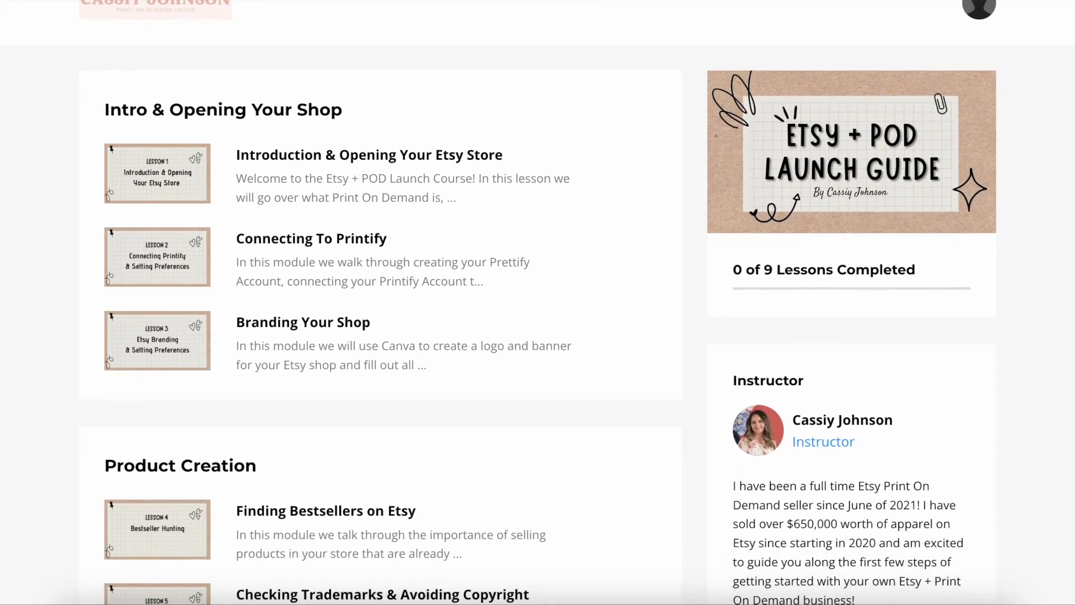
pyautogui.scroll(-3, 537, 302)
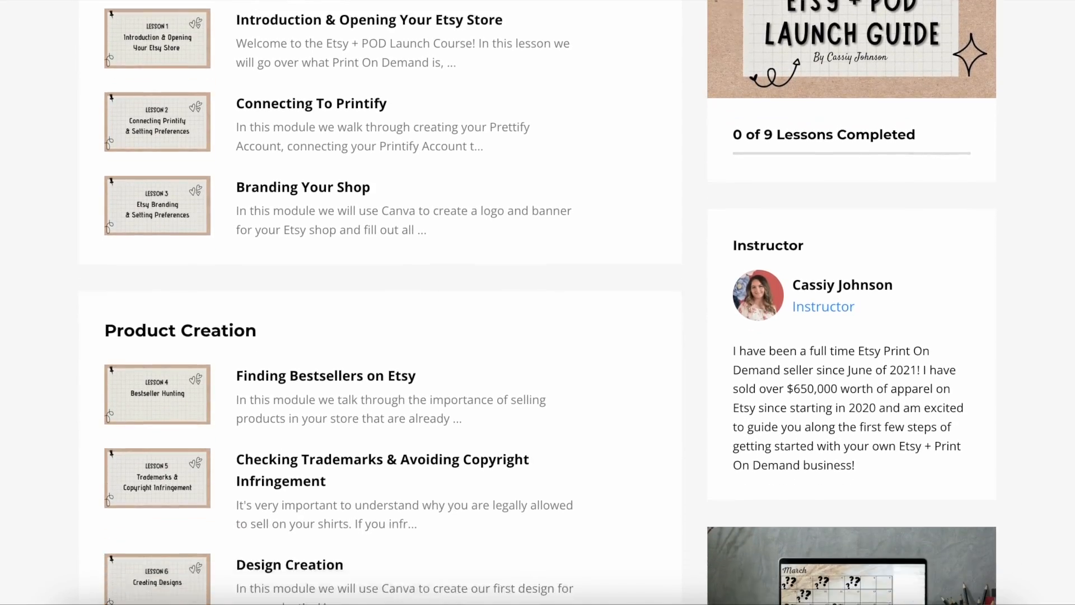
pyautogui.scroll(-4, 537, 302)
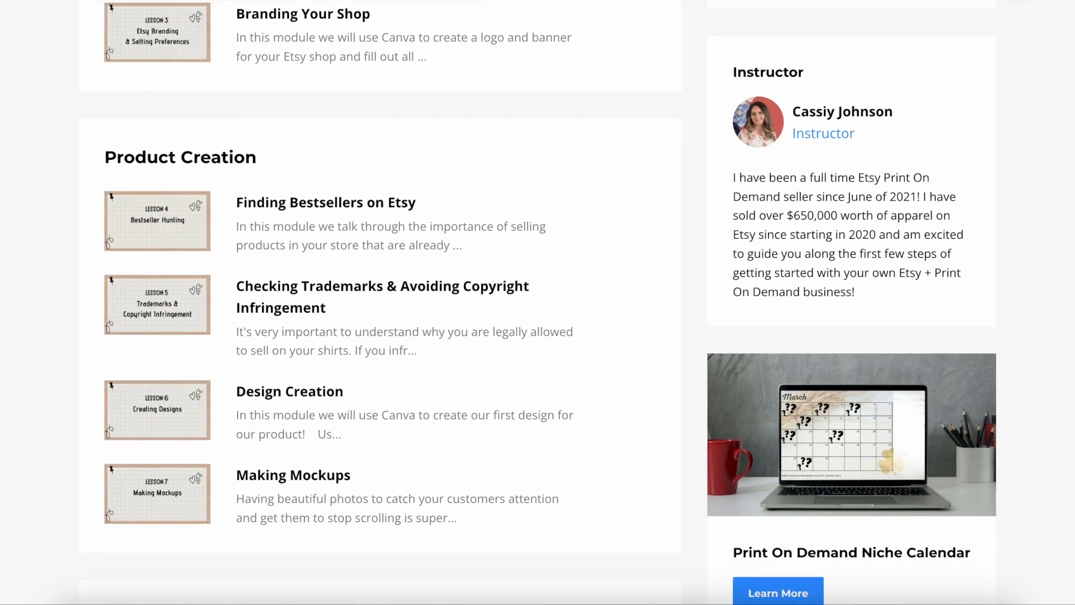
pyautogui.scroll(-3, 537, 303)
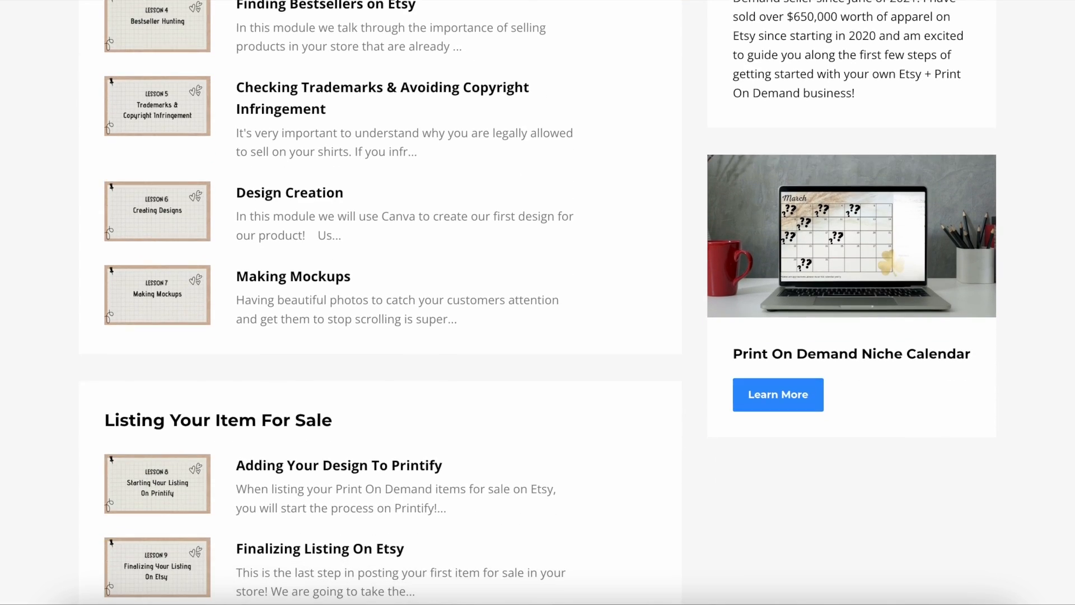
pyautogui.scroll(-1, 537, 302)
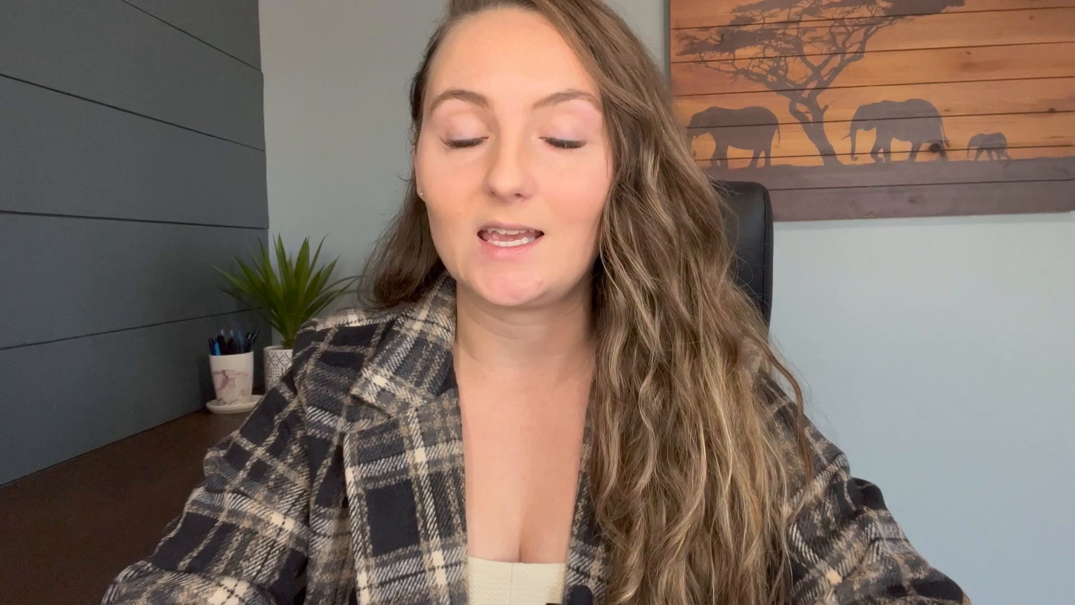